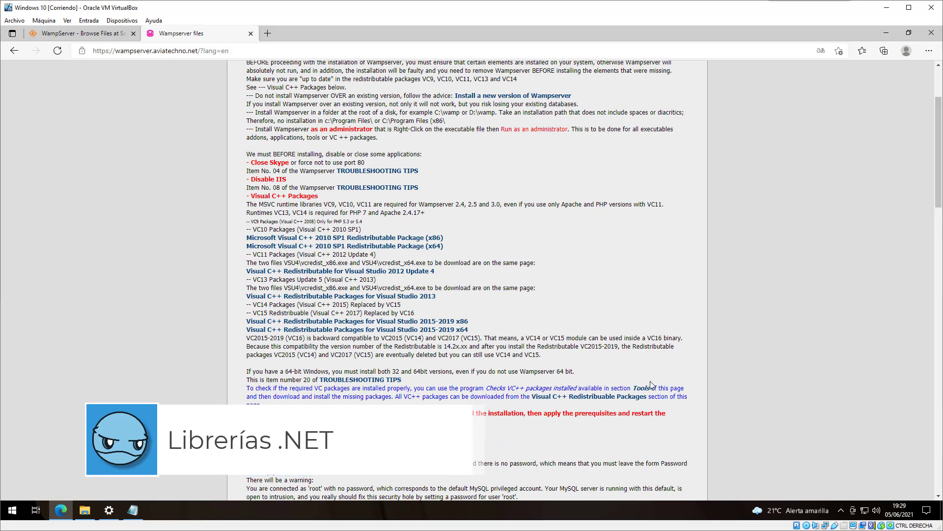
Download the Checks VC++ packages installed tool and the All VC Redistribuable Packages (x86_x64) zip from the Wampserver files page.
click(641, 389)
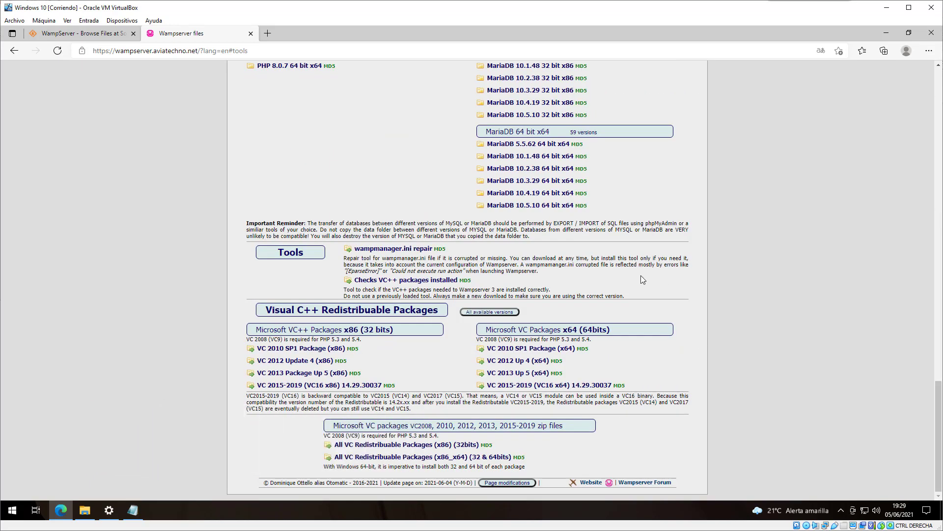
click(440, 280)
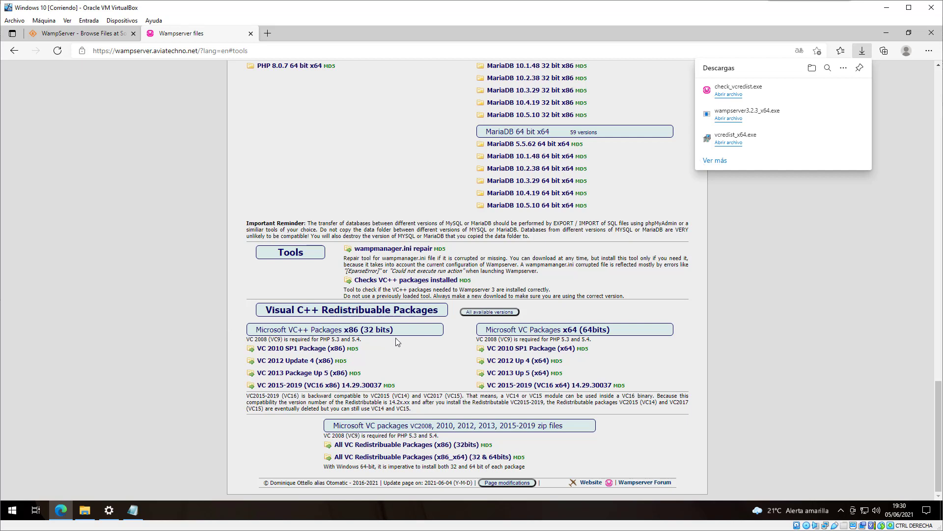
click(496, 462)
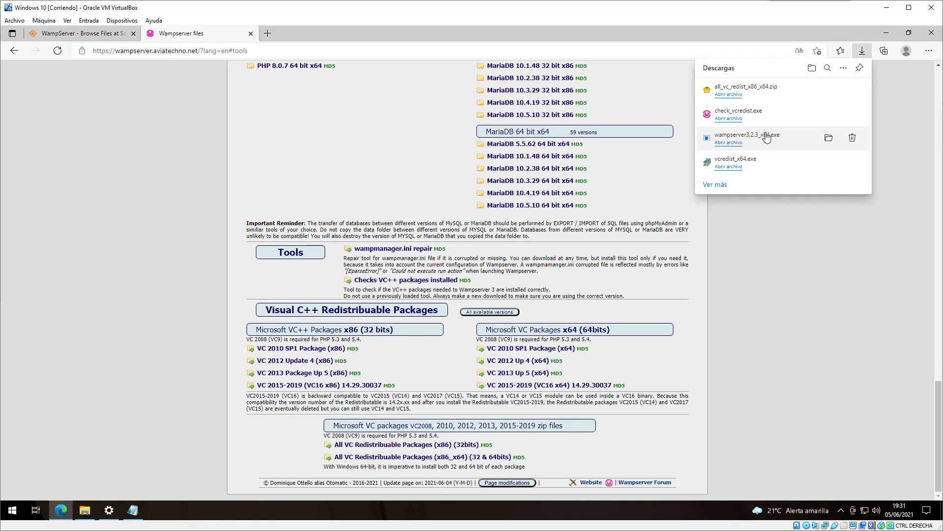
Open the downloaded all_vc_redist_x86_x64.zip and install vcredist_2008_sp1_atl_x64.exe, accepting the administrator permission and licence terms.
click(828, 90)
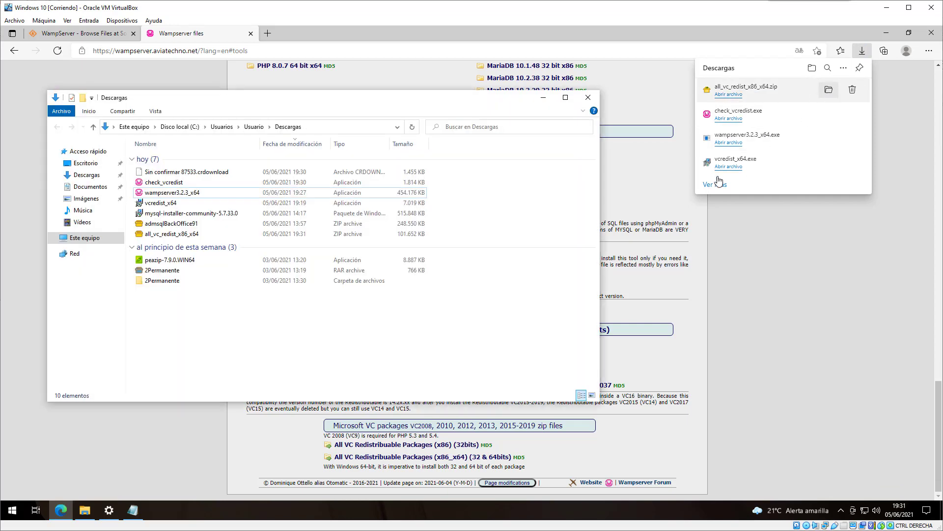
double_click(169, 235)
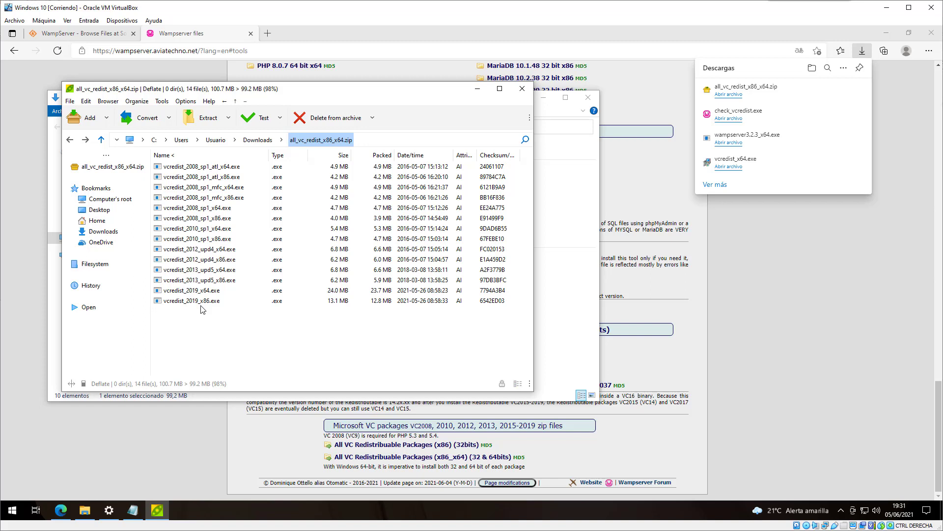
double_click(226, 168)
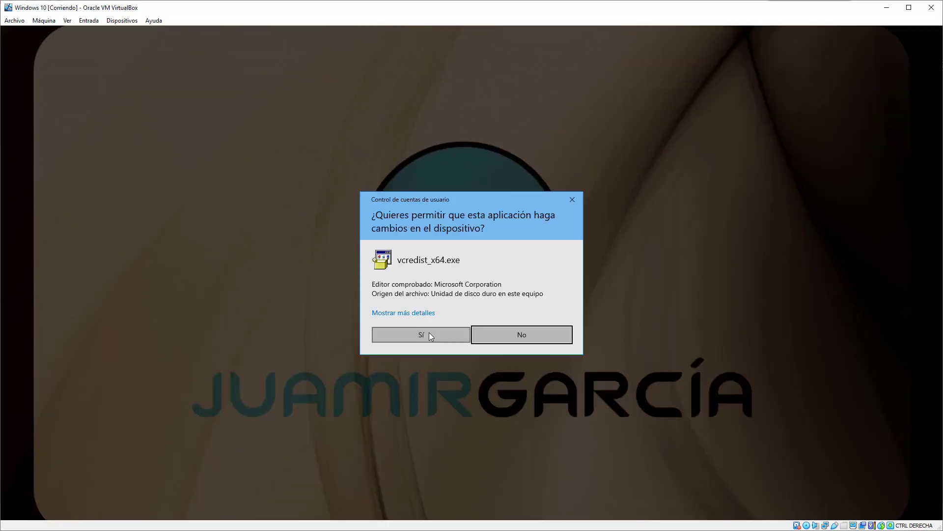
click(429, 332)
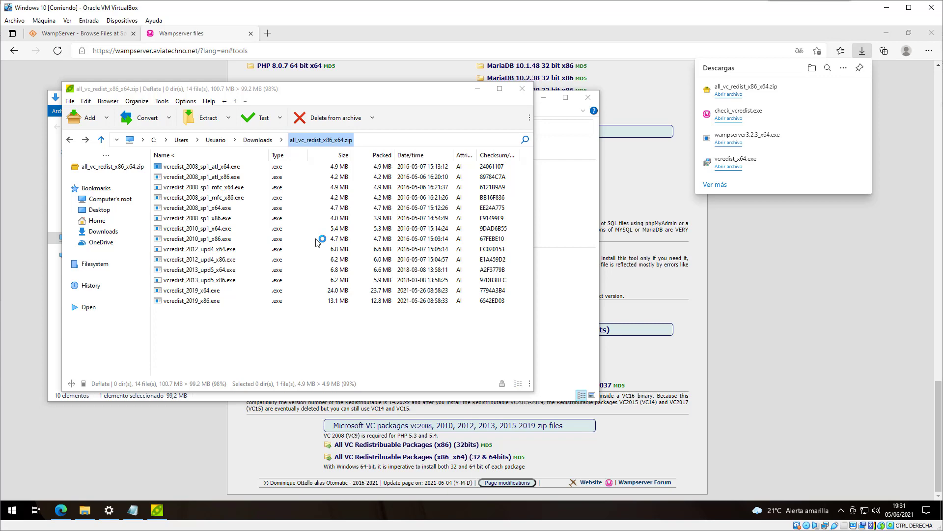
click(514, 361)
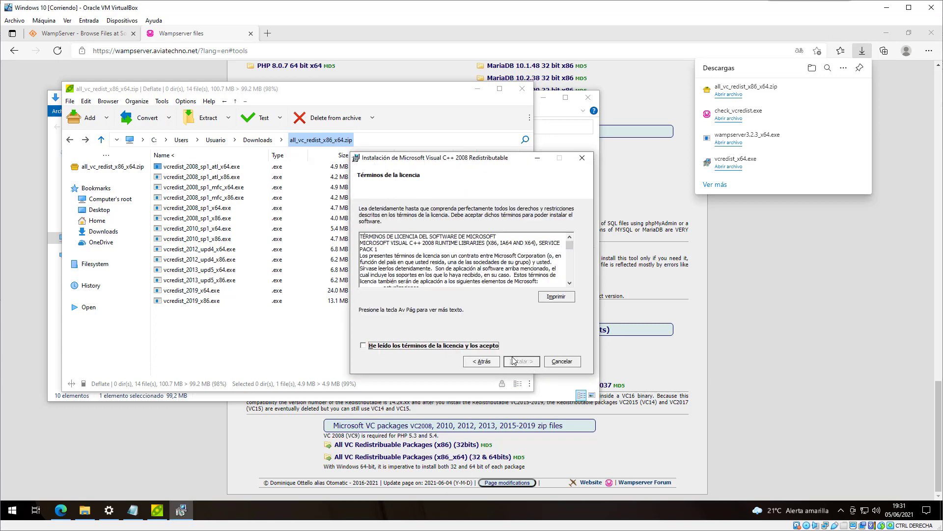
click(475, 346)
click(532, 362)
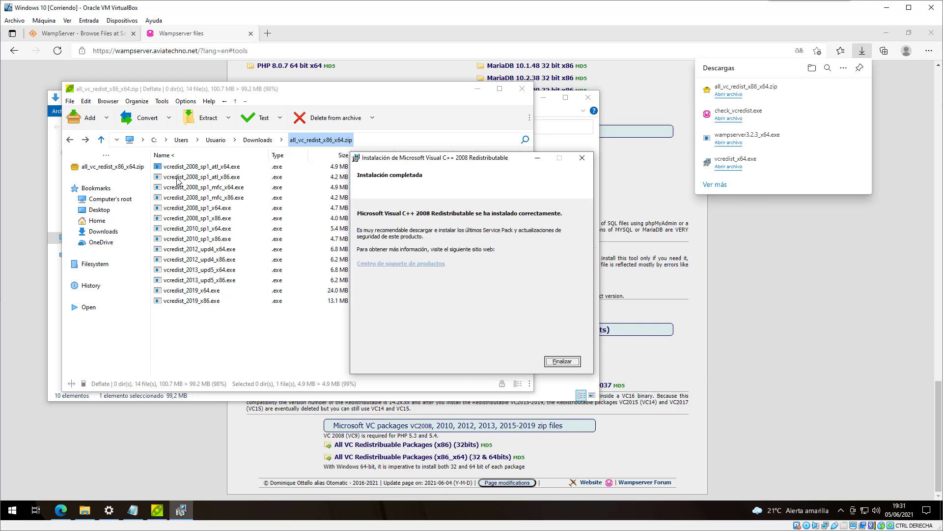
click(548, 364)
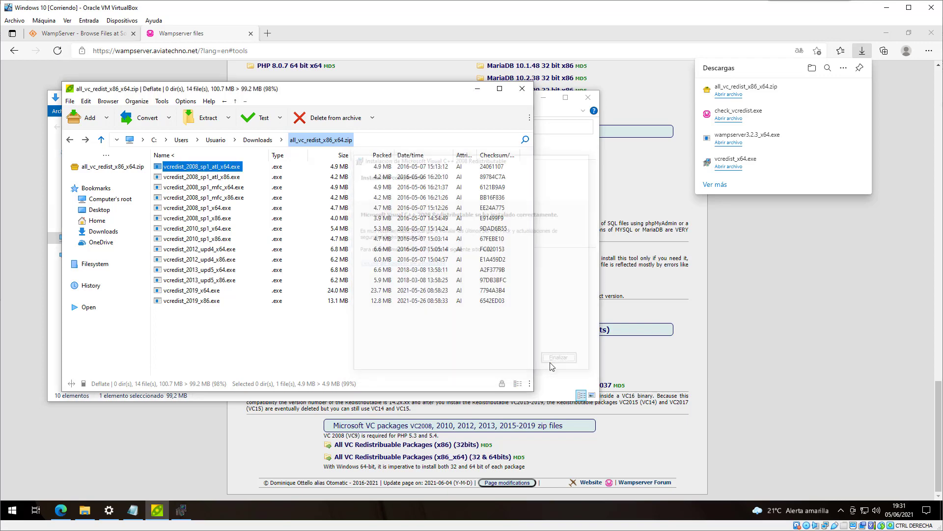
Install vcredist_2008_sp1_atl_x86.exe from the archive, accepting the administrator permission and licence terms.
double_click(202, 177)
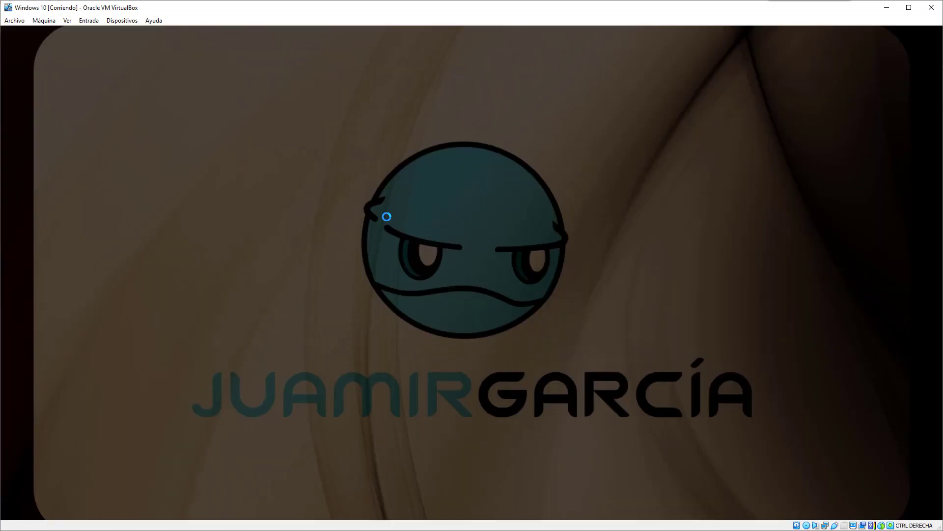
click(453, 334)
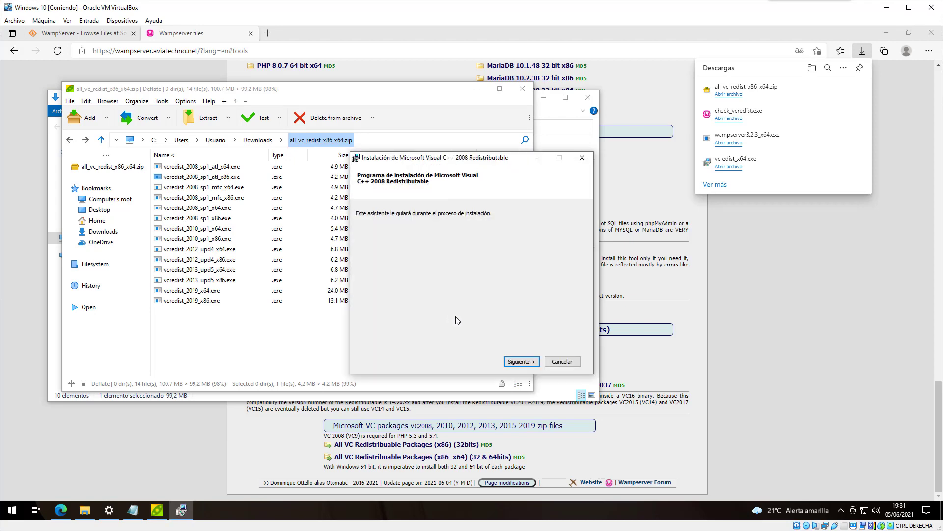
click(524, 362)
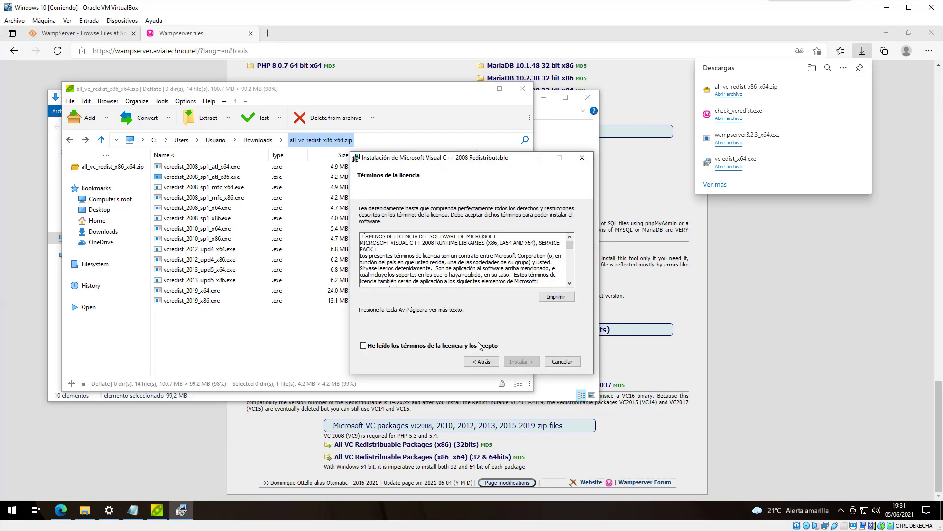
key(space)
click(531, 361)
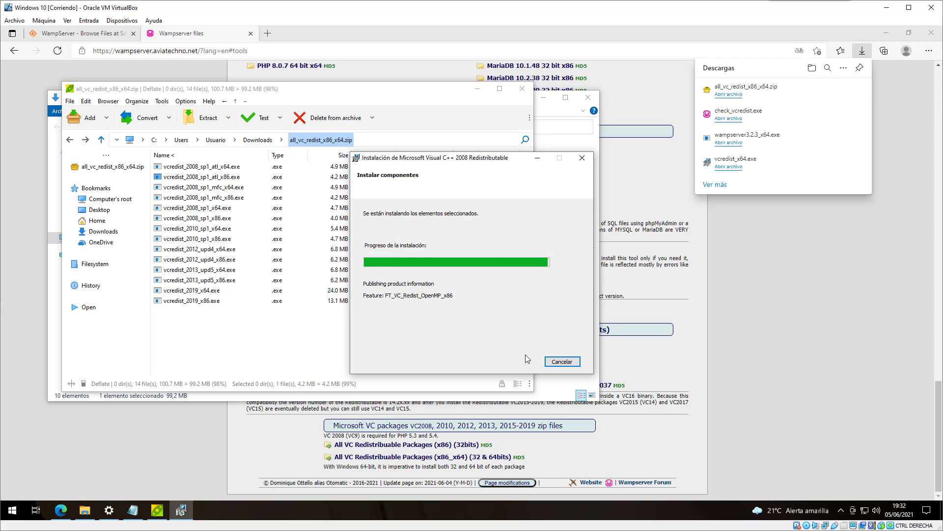
click(547, 363)
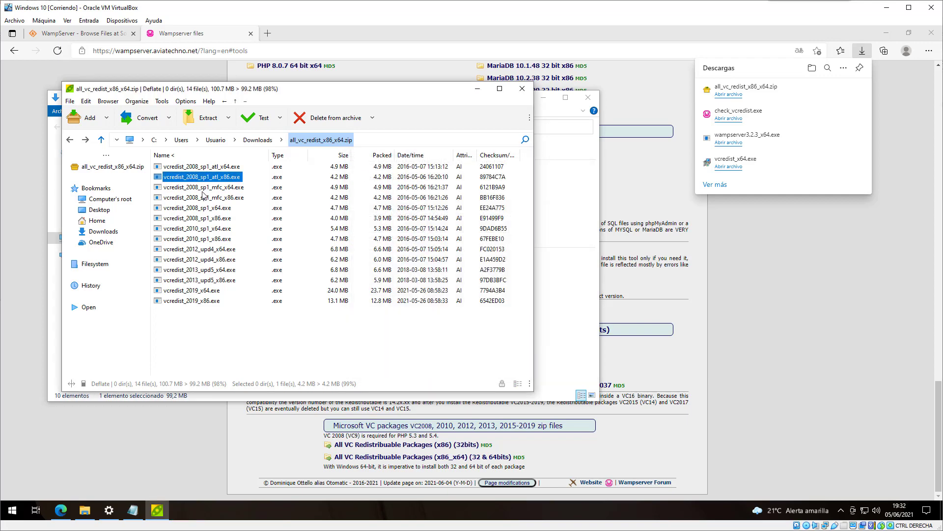
Install vcredist_2008_sp1_mfc_x64.exe from the archive, accepting the licence terms.
double_click(204, 188)
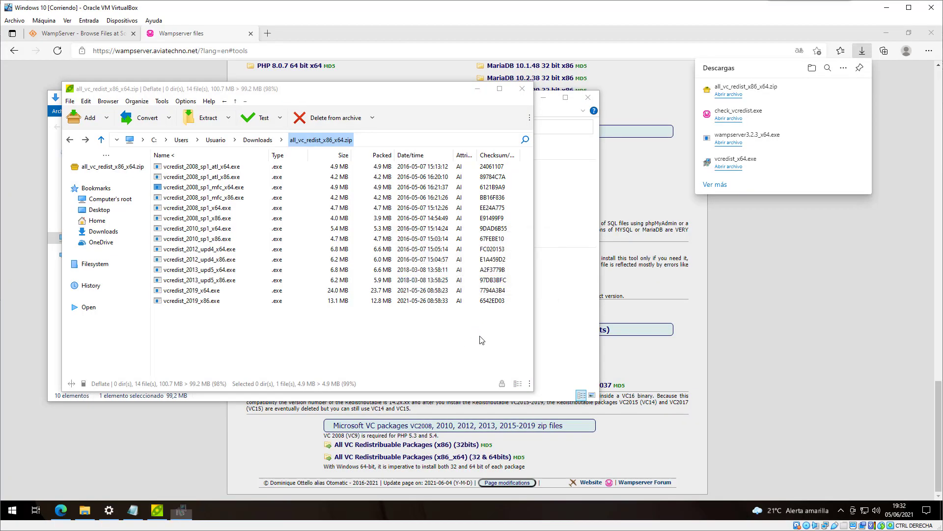
click(535, 364)
click(490, 348)
click(518, 361)
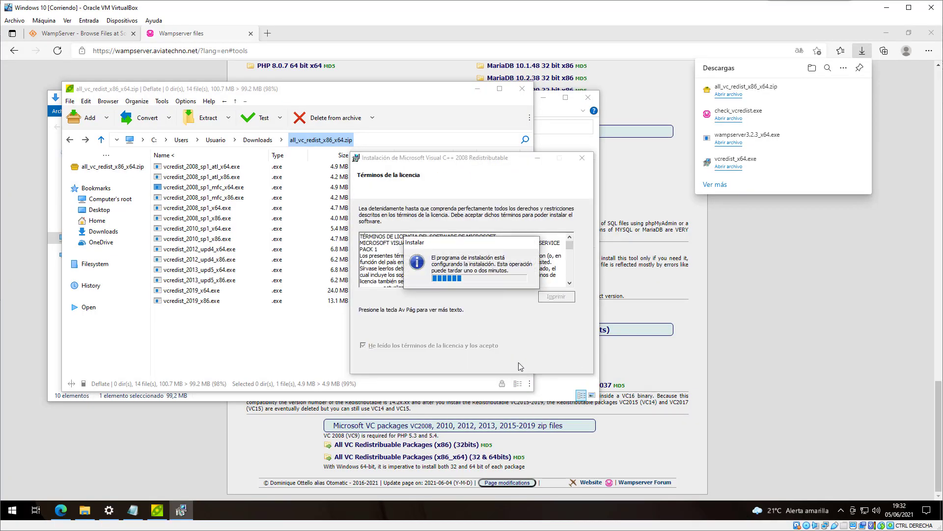
click(546, 363)
Install vcredist_2008_sp1_x64.exe from the archive, accepting the licence terms.
double_click(200, 208)
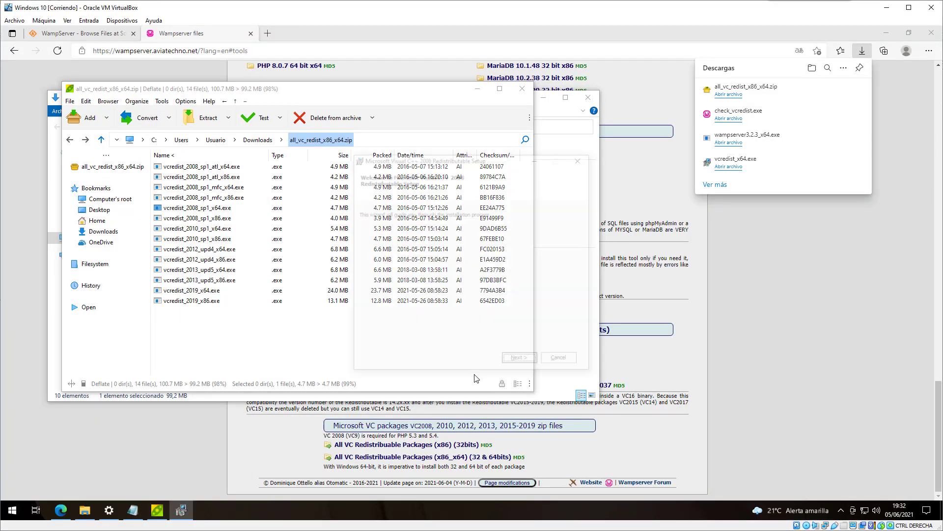
click(509, 361)
click(477, 340)
click(509, 362)
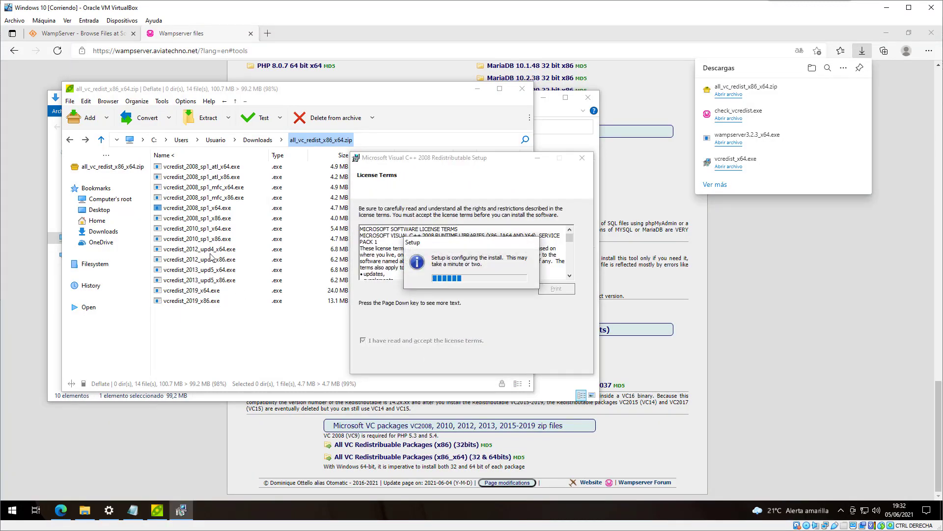
click(547, 363)
Install the Visual C++ 2010 x64 redistributable from vcredist_2010_sp1_x64.exe, allowing it to make changes and accepting its licence.
double_click(202, 228)
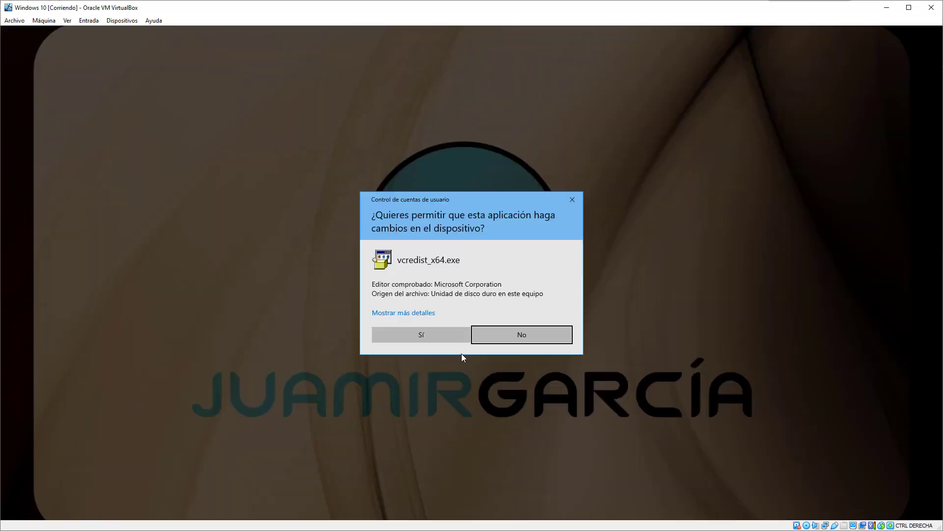
click(421, 335)
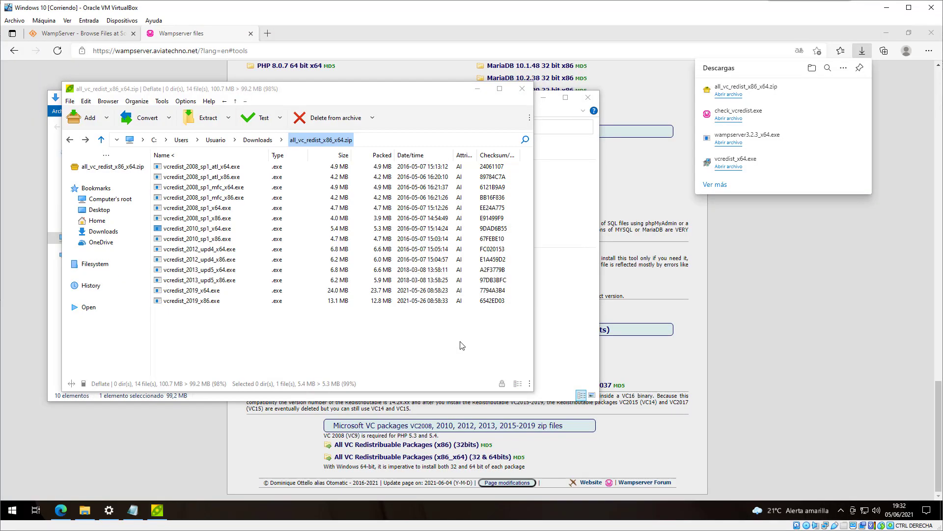
click(441, 288)
click(529, 377)
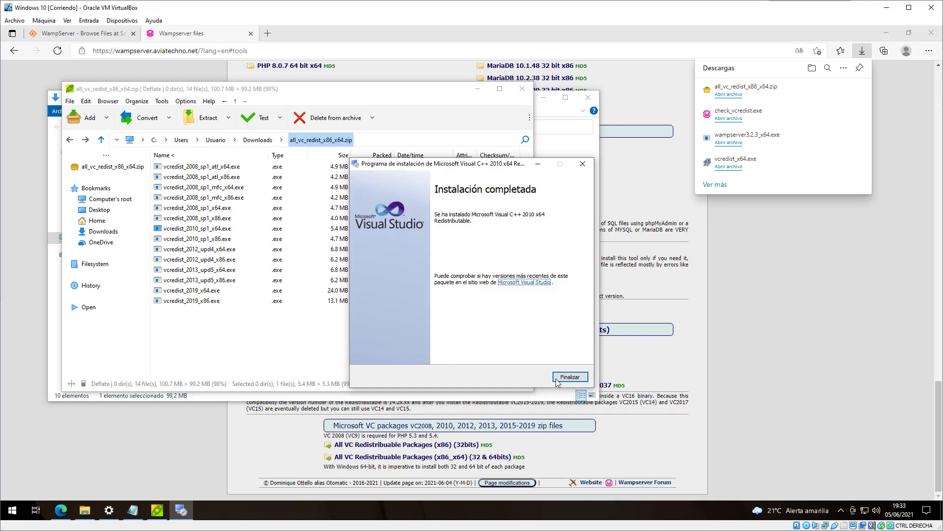
click(570, 376)
Try to install the Visual C++ 2012 x64 redistributable from vcredist_2012_upd4_x64.exe, closing its setup without repairing or uninstalling.
click(224, 249)
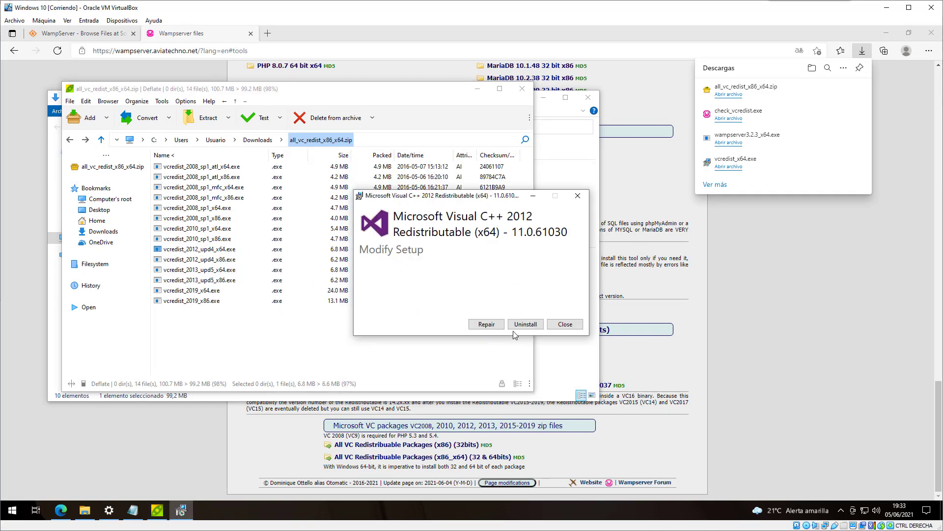
click(563, 326)
click(503, 300)
Install the Visual C++ 2013 x64 redistributable from vcredist_2013_upd5_x64.exe, accepting the licence and the administrator permission.
double_click(214, 270)
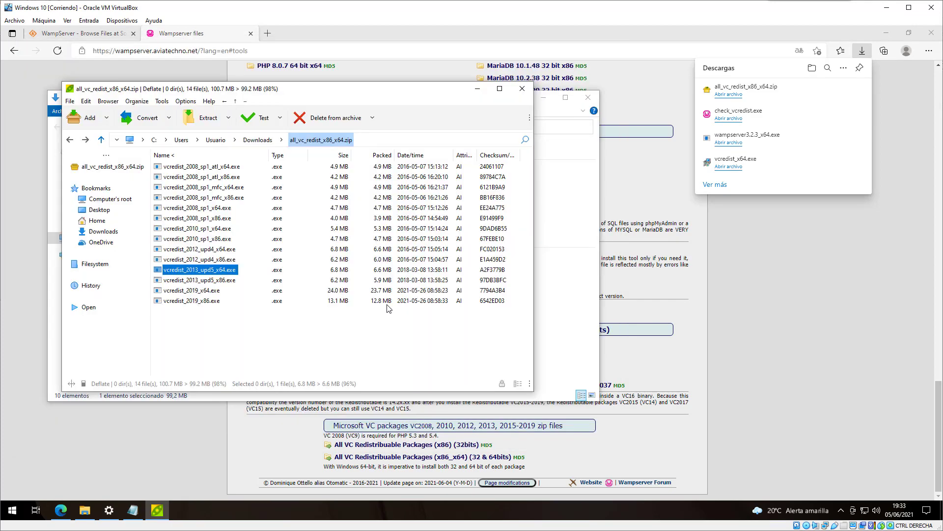
click(458, 310)
click(526, 326)
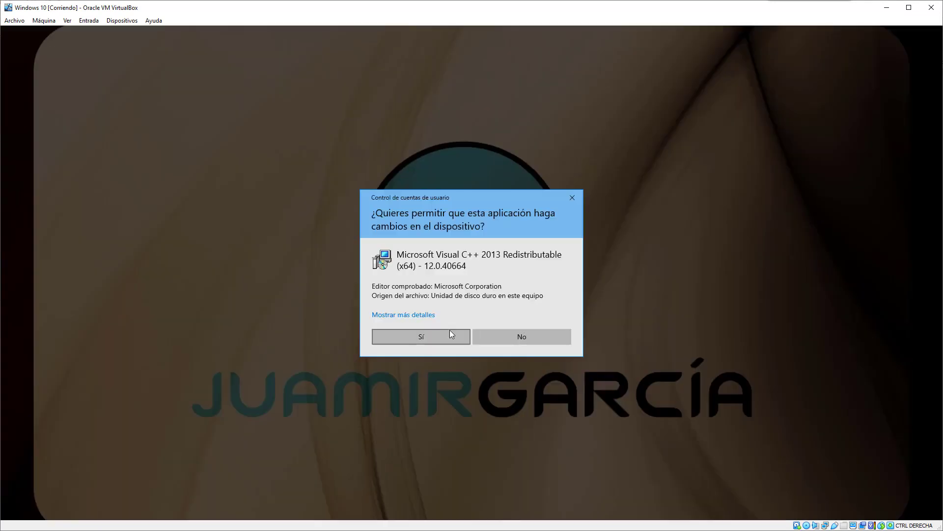
click(452, 336)
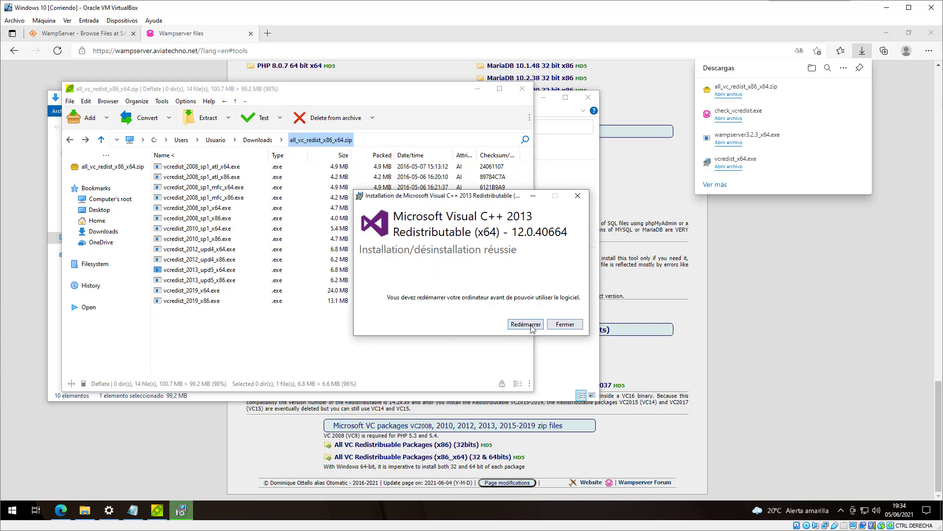
click(526, 324)
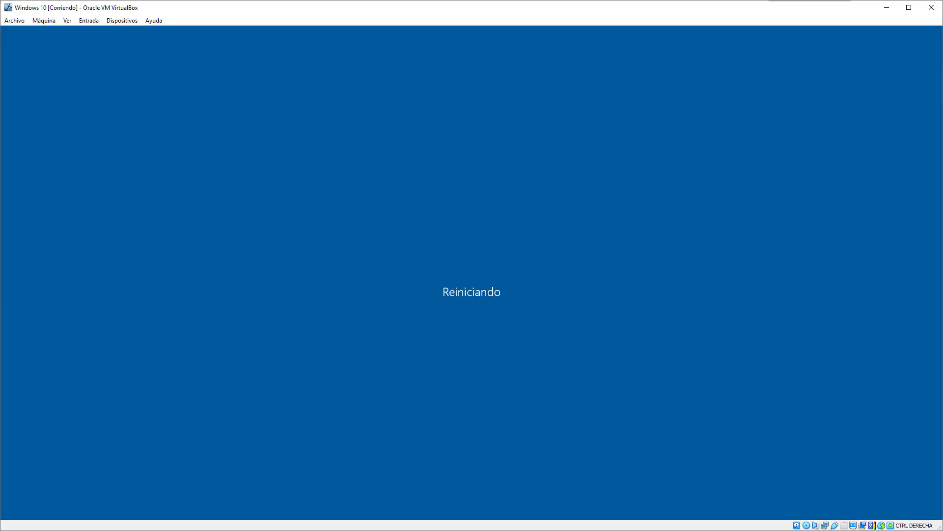
click(462, 378)
click(140, 514)
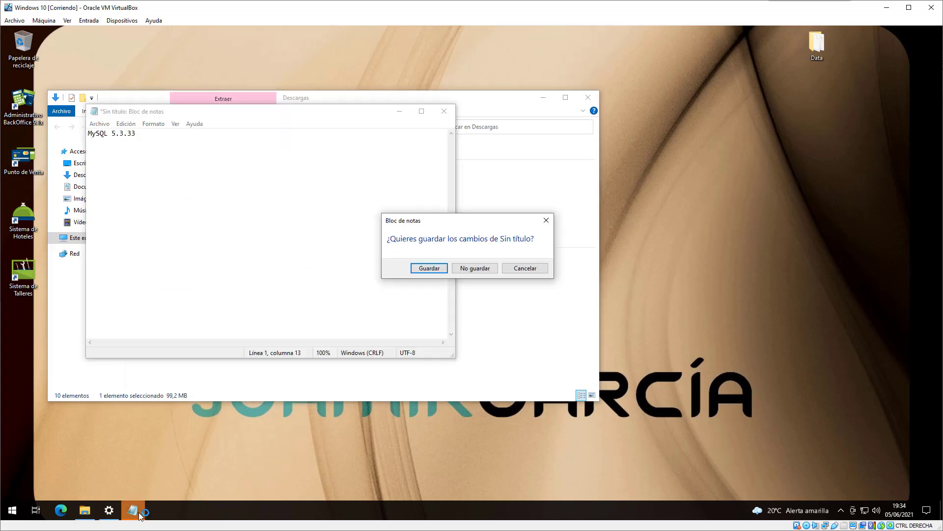
click(524, 269)
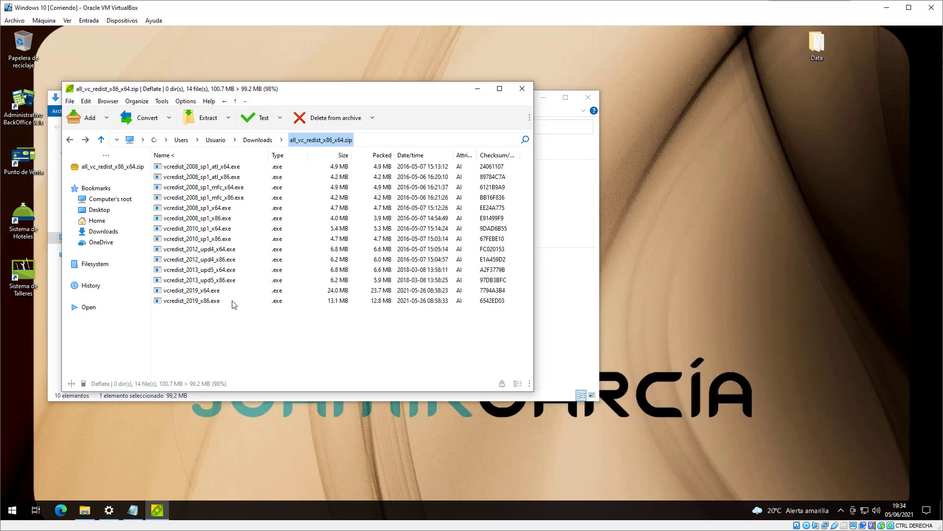
Install the Visual C++ 2015-2019 x64 redistributable from vcredist_2019_x64.exe, accepting the licence and the administrator permission.
double_click(204, 290)
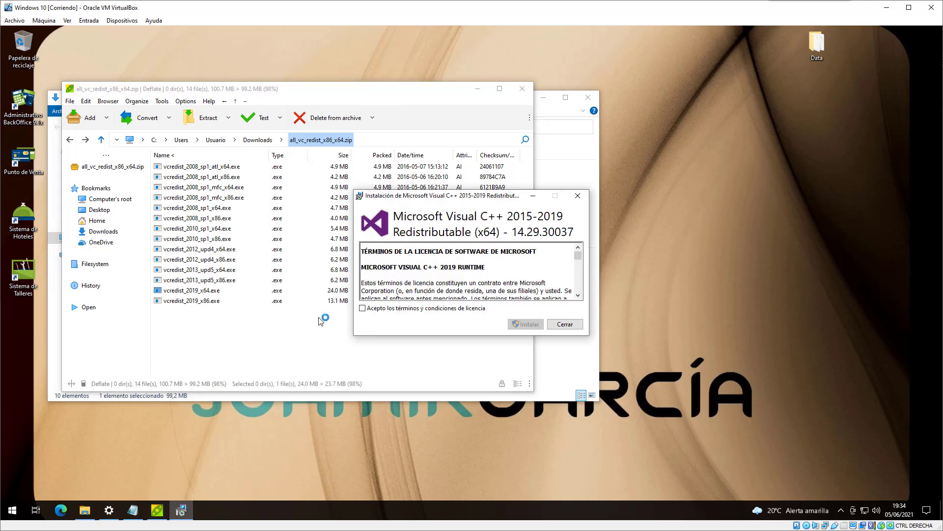
click(403, 308)
click(526, 324)
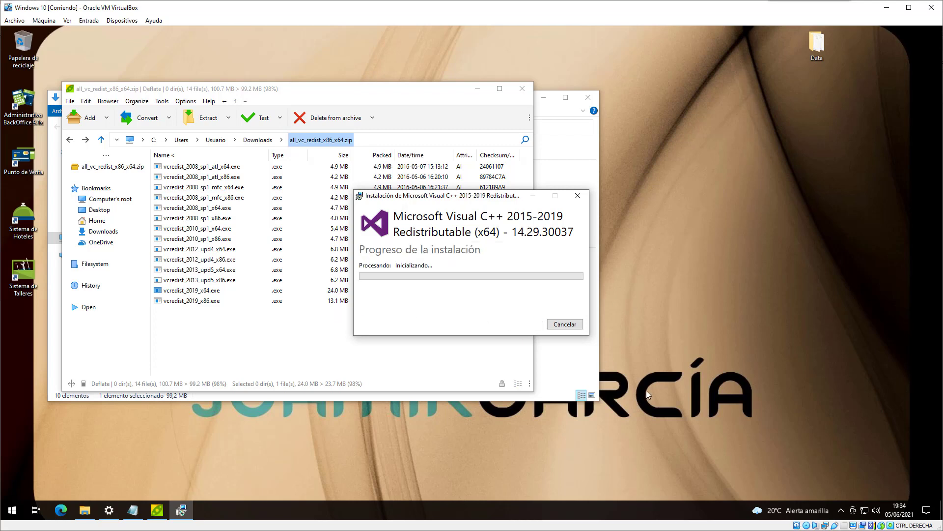
click(430, 334)
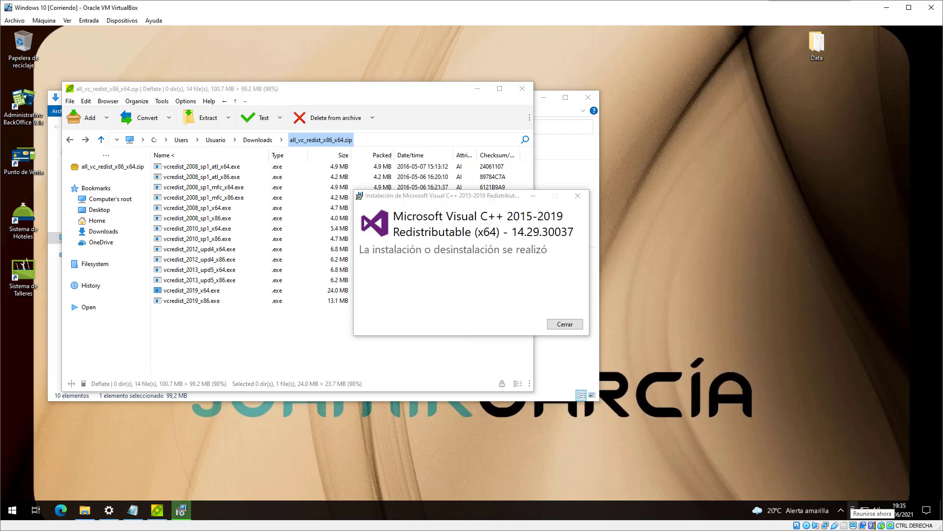
click(566, 324)
Run check_vcredist from the downloads folder in English, answering yes to using PHP 5.3 or 5.4, and decline saving the results to a file.
click(522, 89)
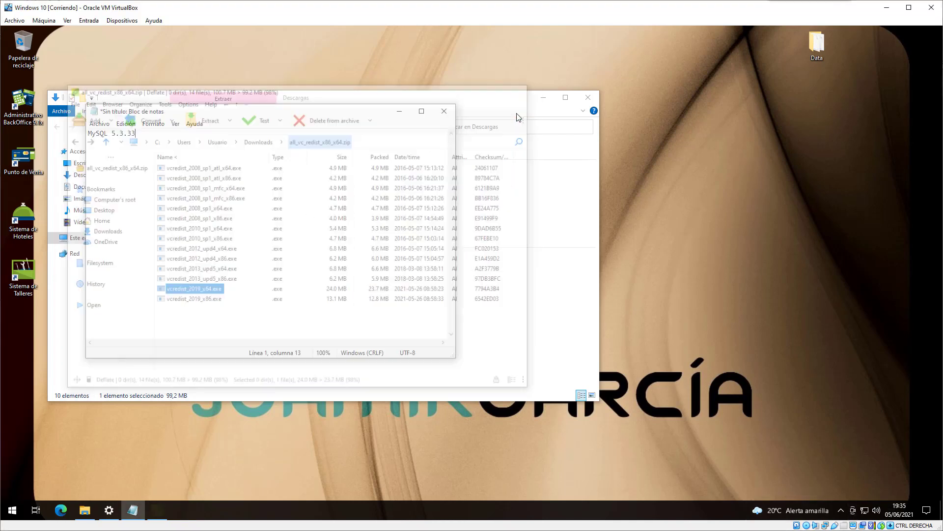
click(400, 110)
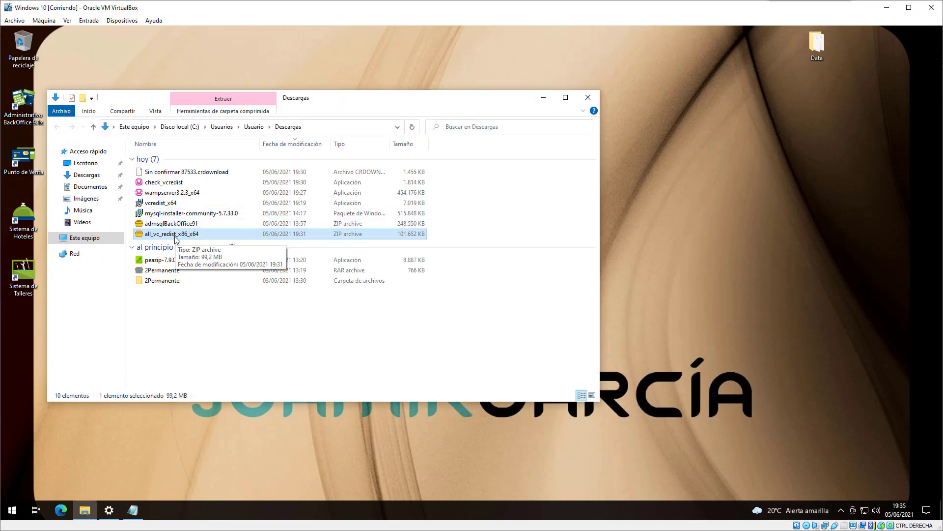
double_click(187, 183)
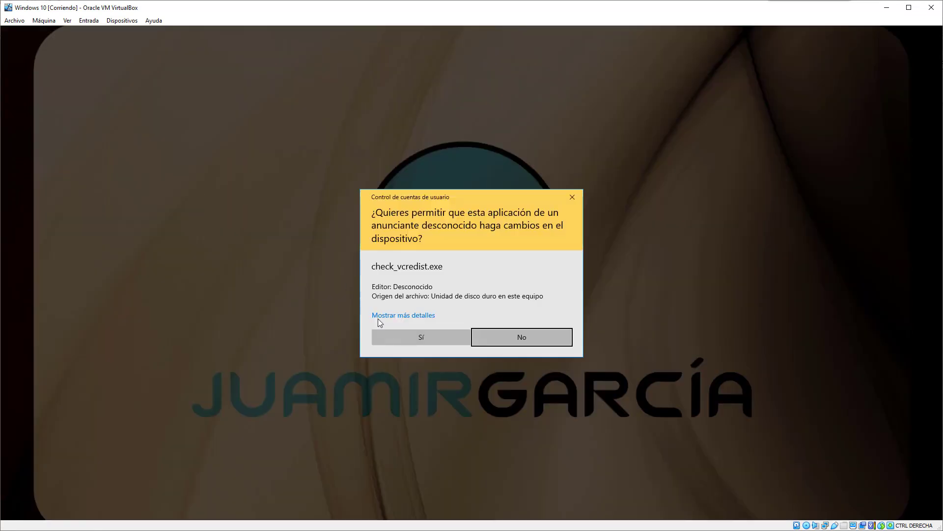
click(409, 340)
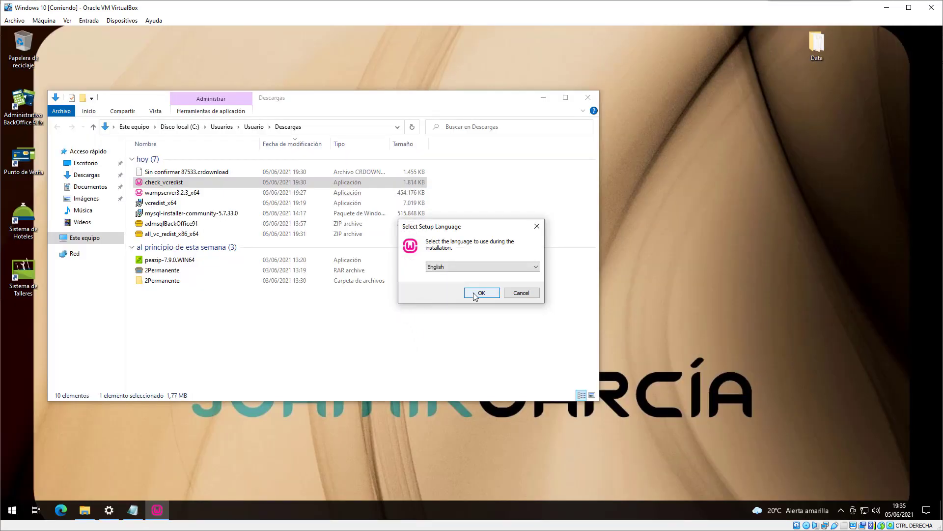
click(475, 294)
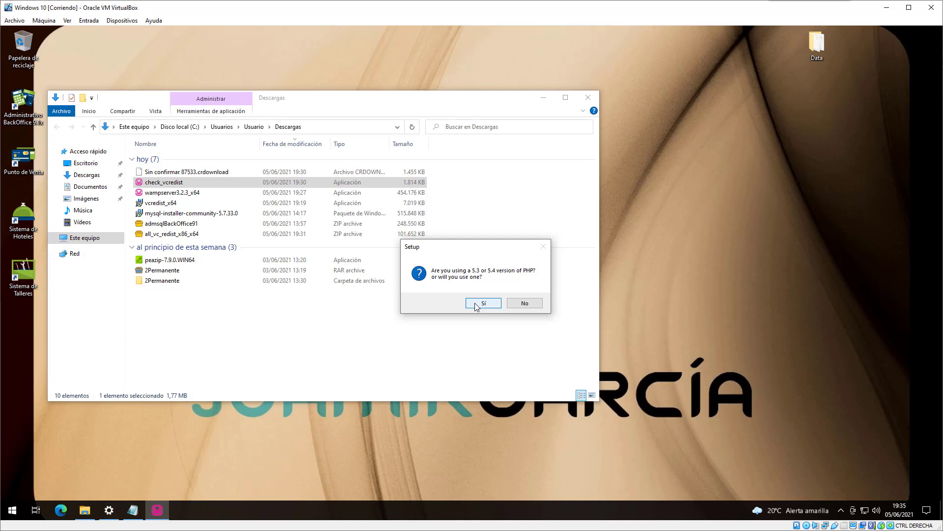
click(476, 303)
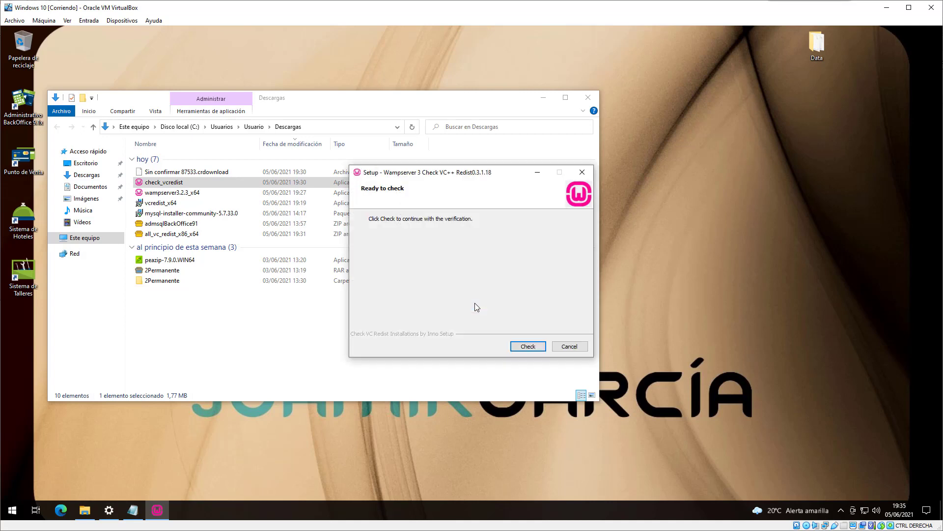
click(524, 348)
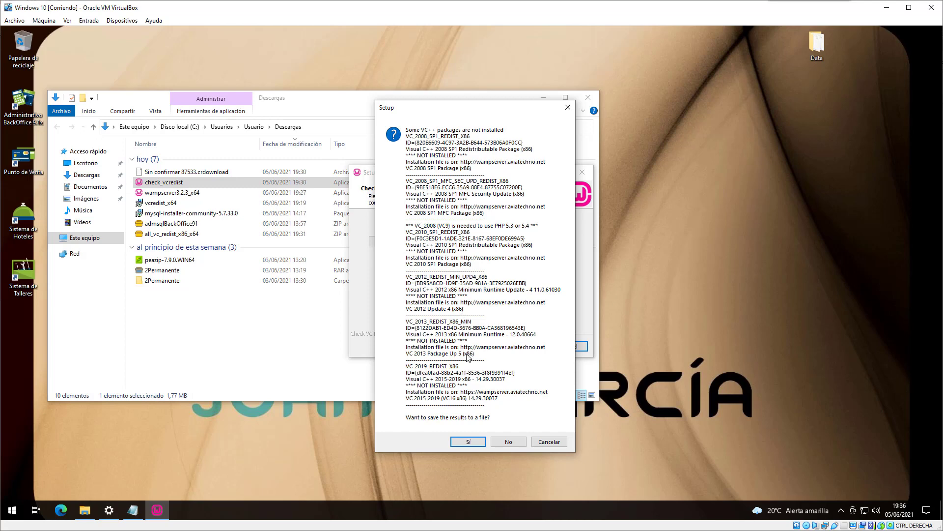
click(518, 442)
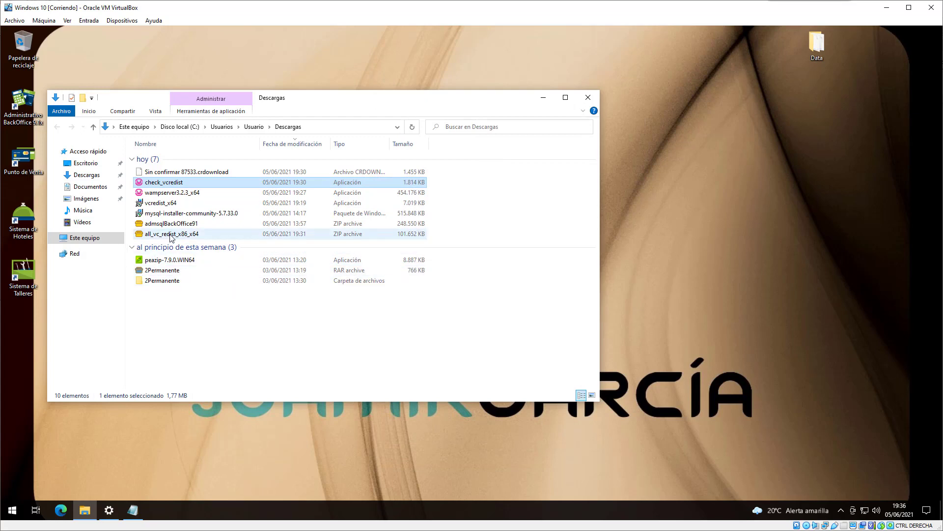
Install the Visual C++ 2008 x86 MFC redistributable from vcredist_2008_sp1_mfc_x86.exe in all_vc_redist_x86_x64.zip, allowing changes and accepting the licence.
click(171, 235)
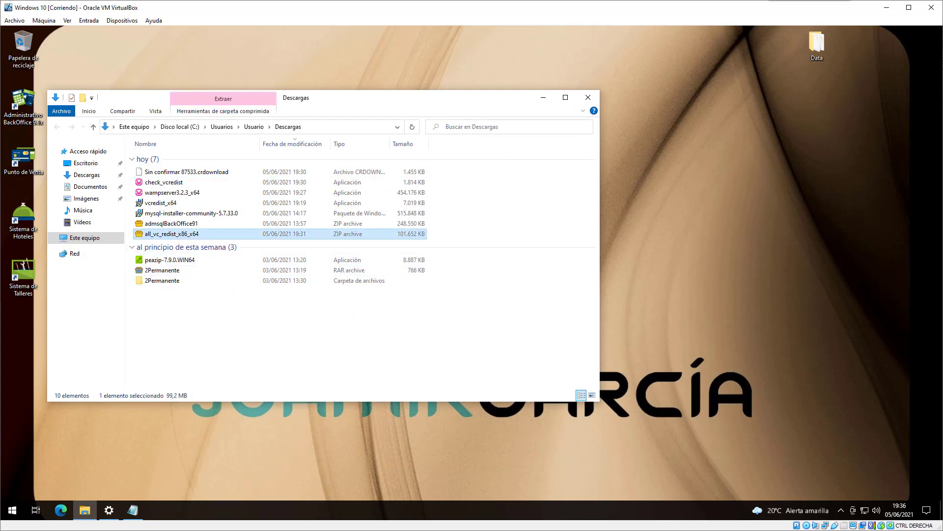
click(219, 200)
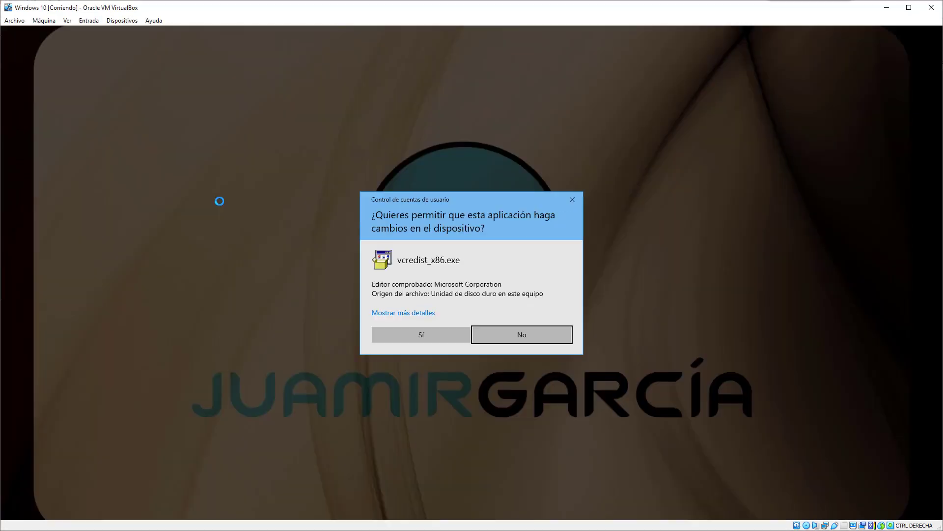
click(417, 336)
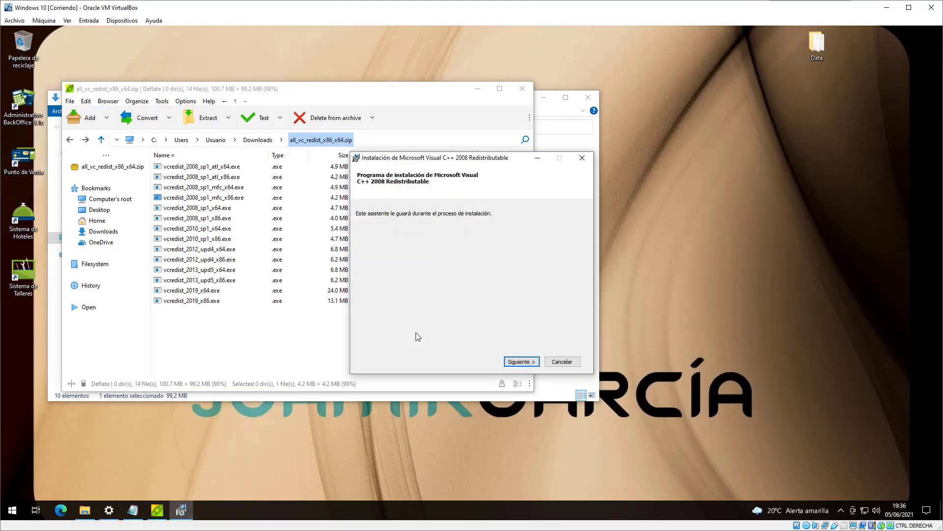
click(525, 364)
click(362, 344)
click(521, 364)
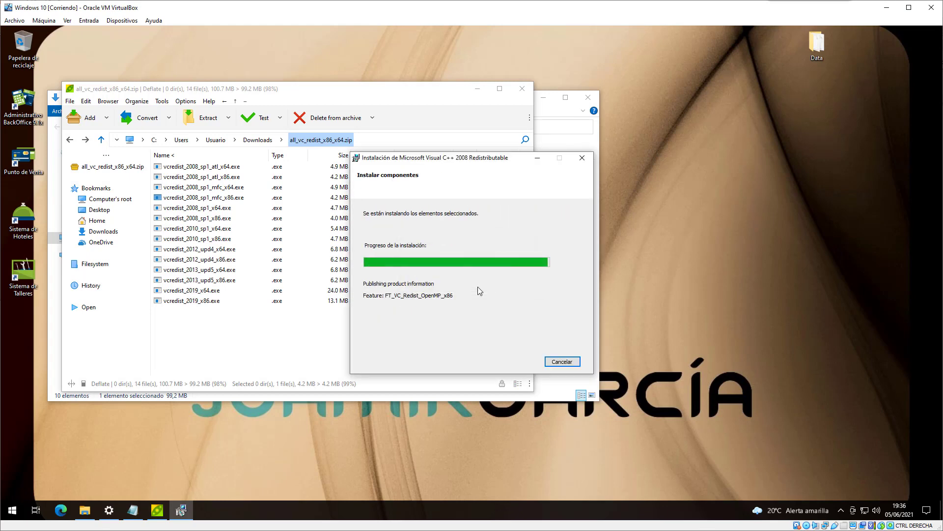
click(562, 361)
Install the Visual C++ 2008 x86 redistributable from vcredist_2008_sp1_x86.exe, granting the administrator permission and finishing its setup wizard.
double_click(197, 217)
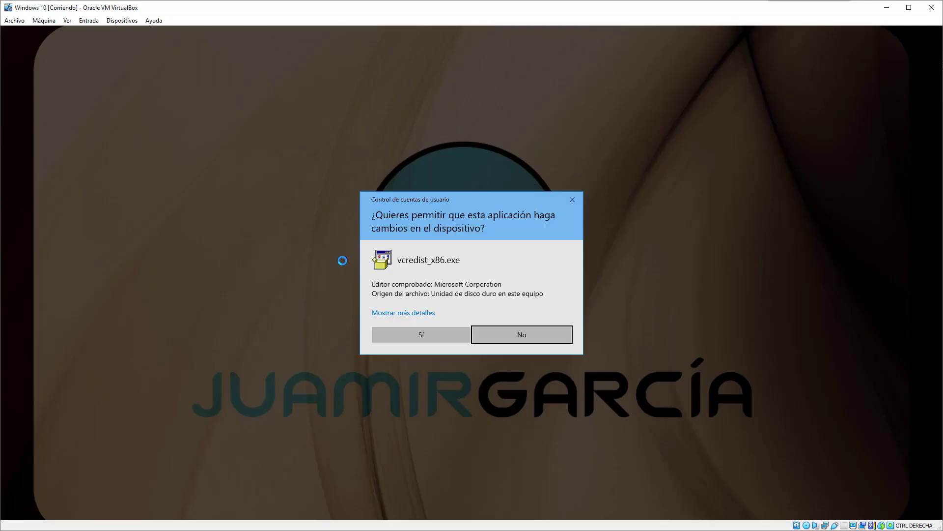
click(437, 329)
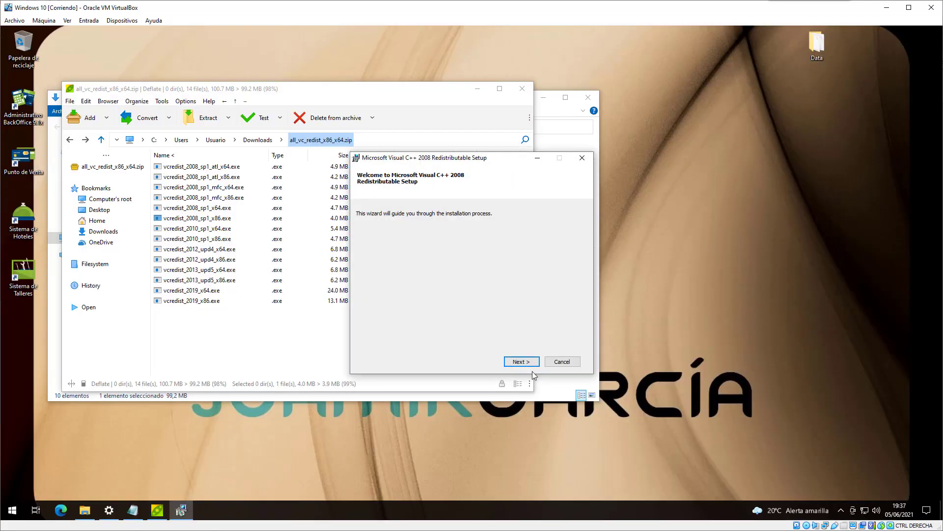
click(522, 361)
click(520, 361)
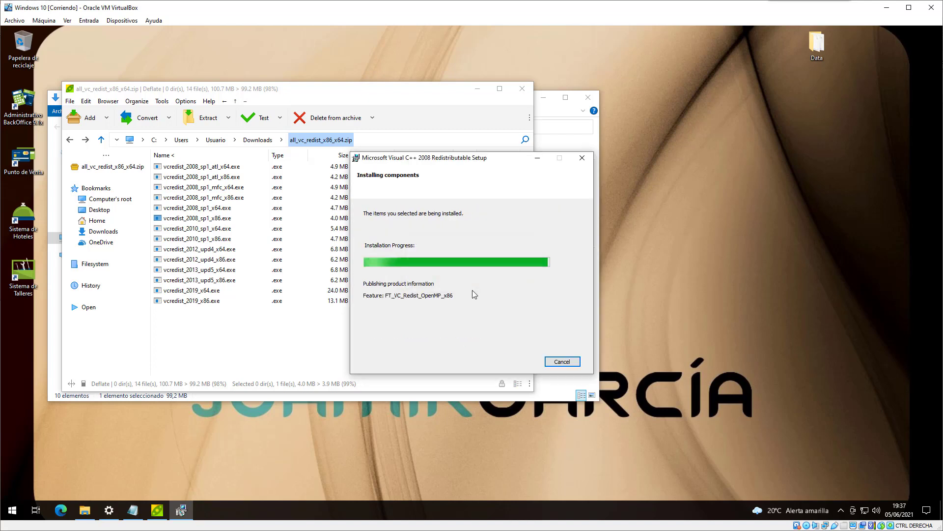
click(562, 361)
Install the Visual C++ 2010 x86 redistributable from vcredist_2010_sp1_x86.exe, allowing it to make changes to the device.
double_click(198, 241)
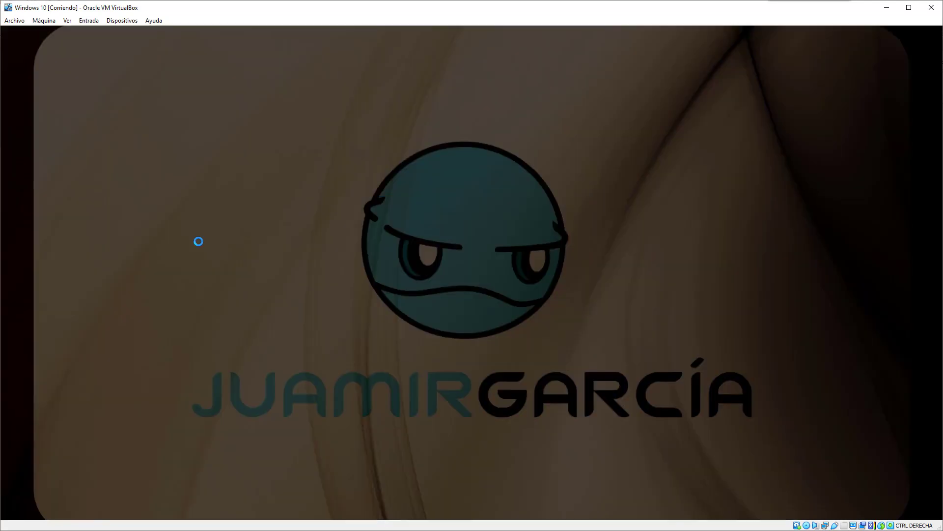
click(415, 341)
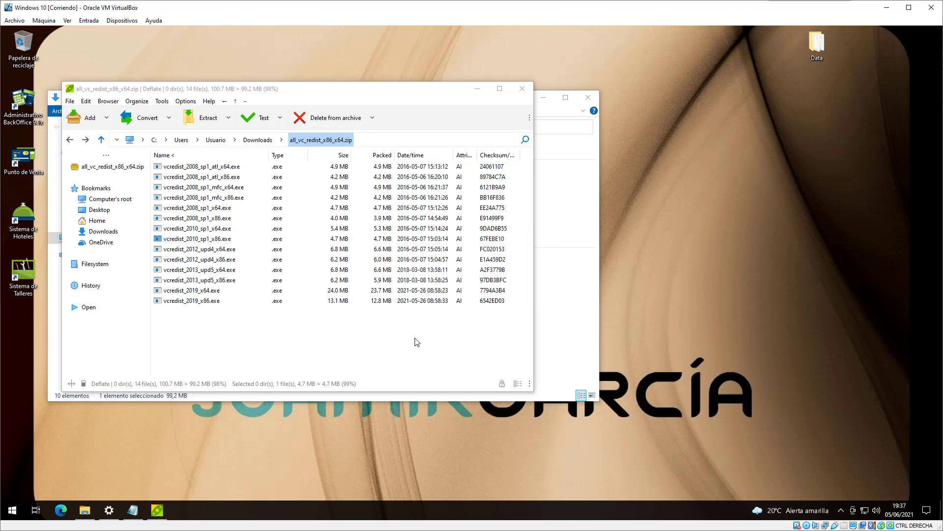
click(527, 378)
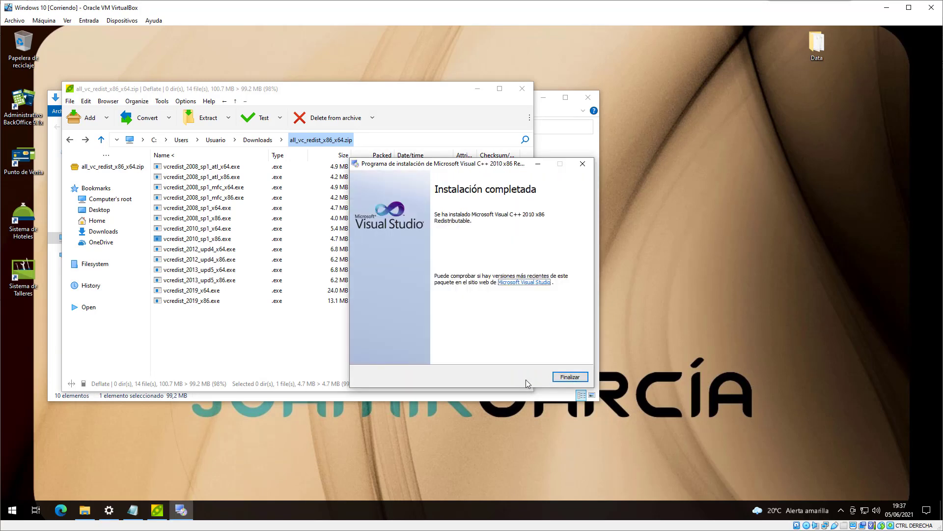
click(570, 376)
Install the Visual C++ 2012 x86 redistributable from vcredist_2012_upd4_x86.exe, granting the administrator permission.
double_click(199, 259)
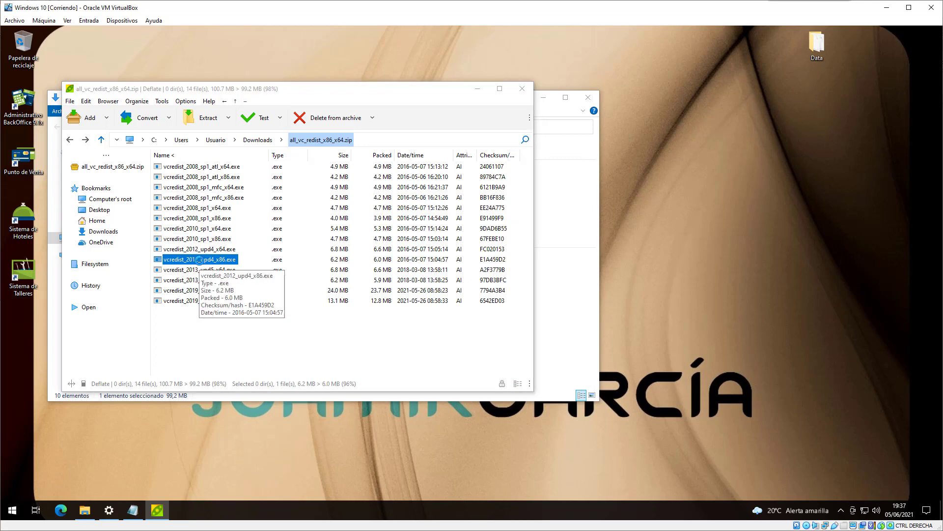
click(525, 325)
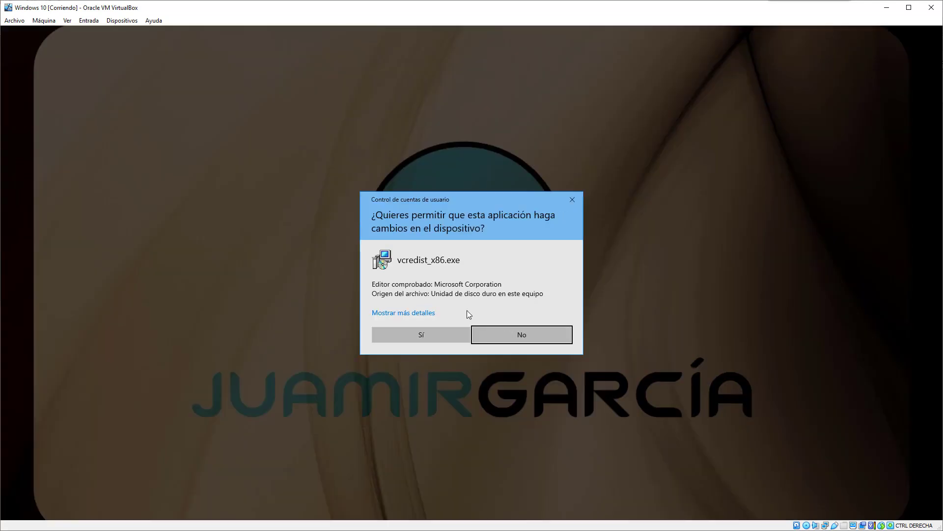
click(432, 334)
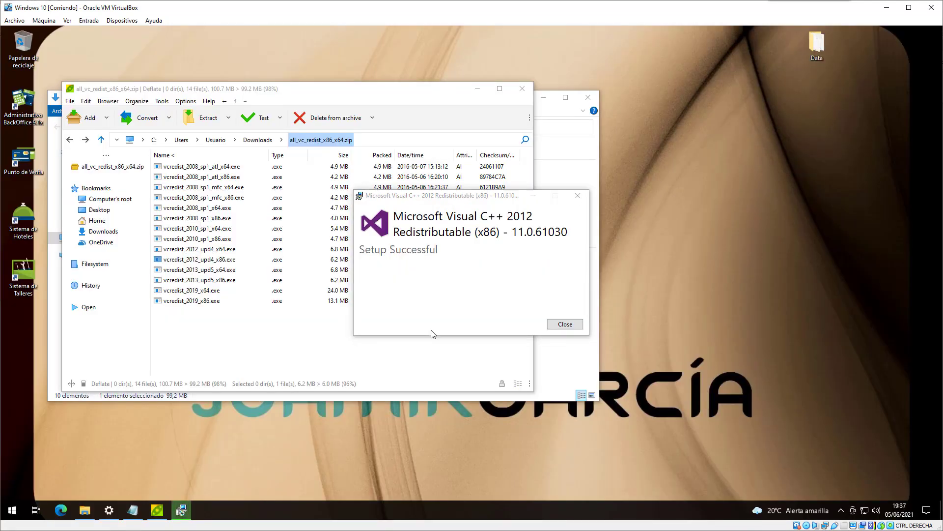
click(564, 326)
Install the Visual C++ 2013 x86 redistributable from vcredist_2013_upd5_x86.exe, accepting the licence and the administrator permission.
click(219, 281)
key(Return)
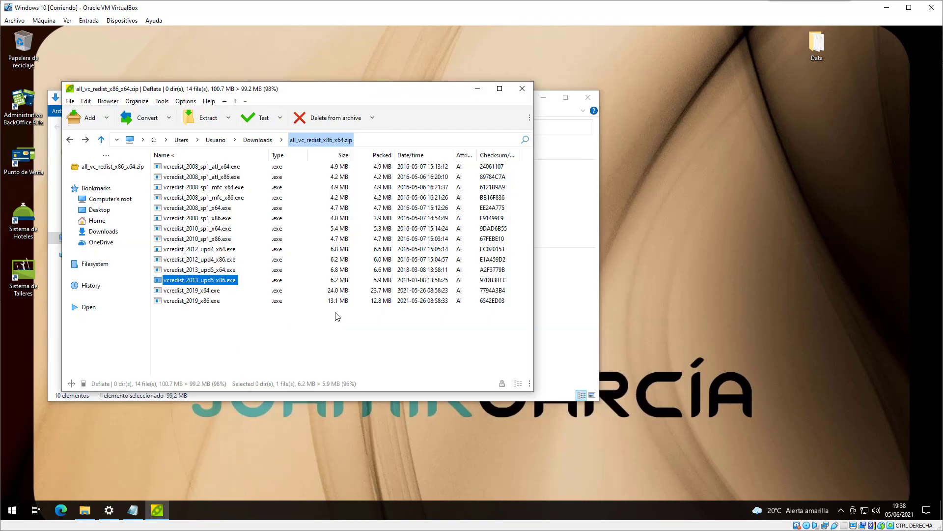
click(410, 312)
click(526, 325)
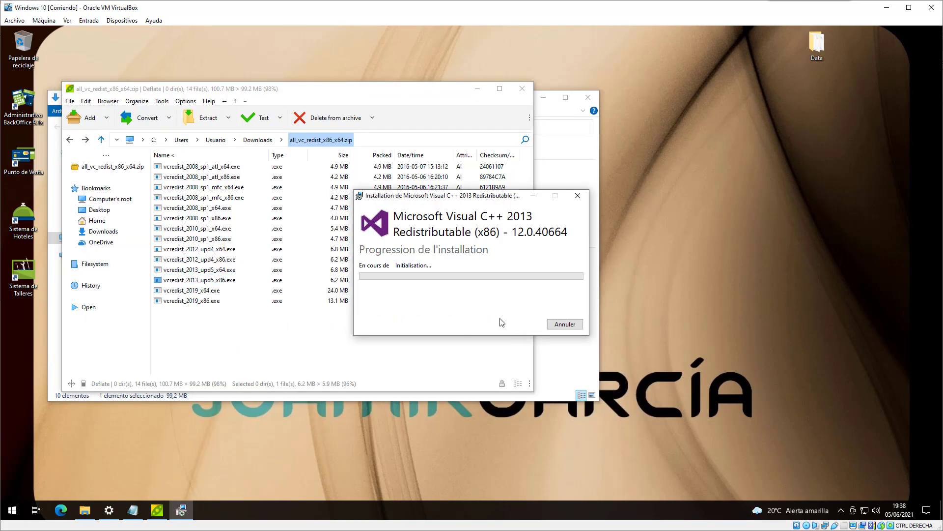
click(423, 334)
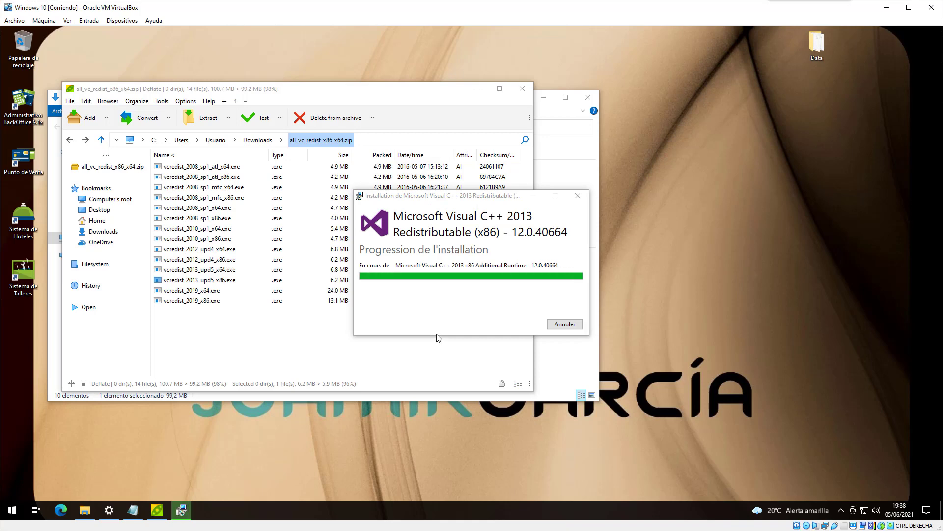
click(566, 326)
Install the Visual C++ 2015-2019 x86 redistributable from vcredist_2019_x86.exe, accepting its licence and administrator permission, and close the archive.
key(Down)
key(Down)
key(Return)
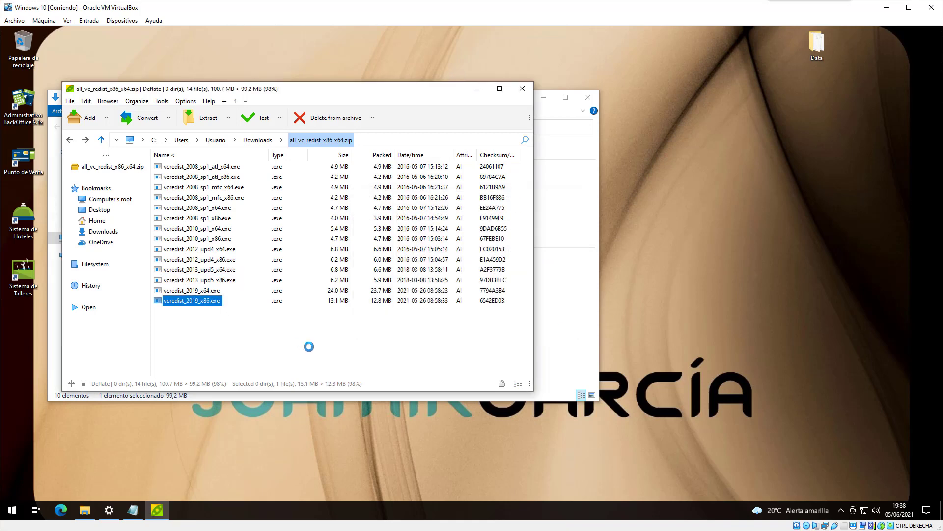
click(363, 310)
click(526, 324)
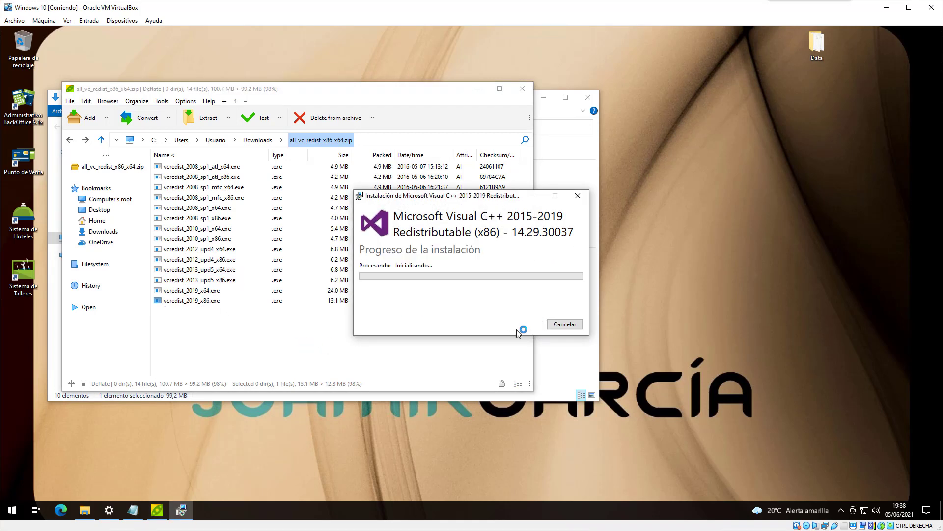
click(427, 334)
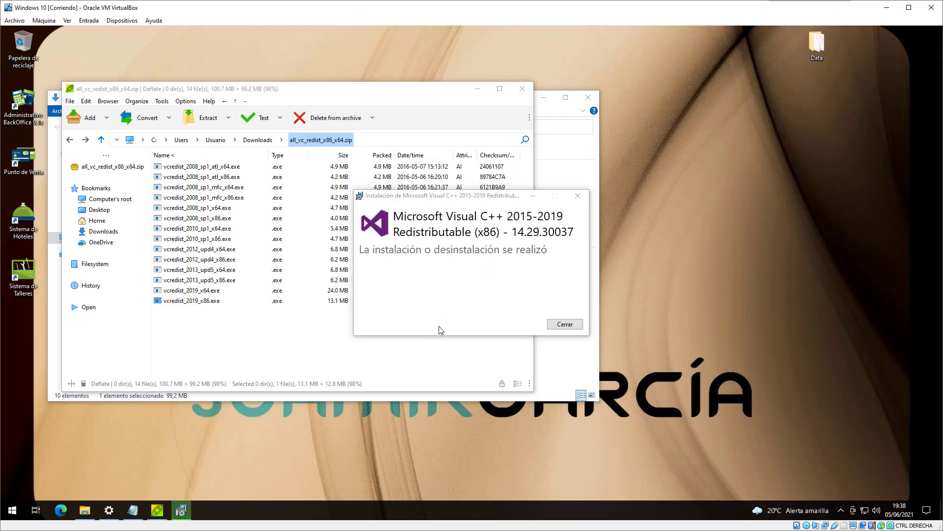
click(565, 325)
click(522, 88)
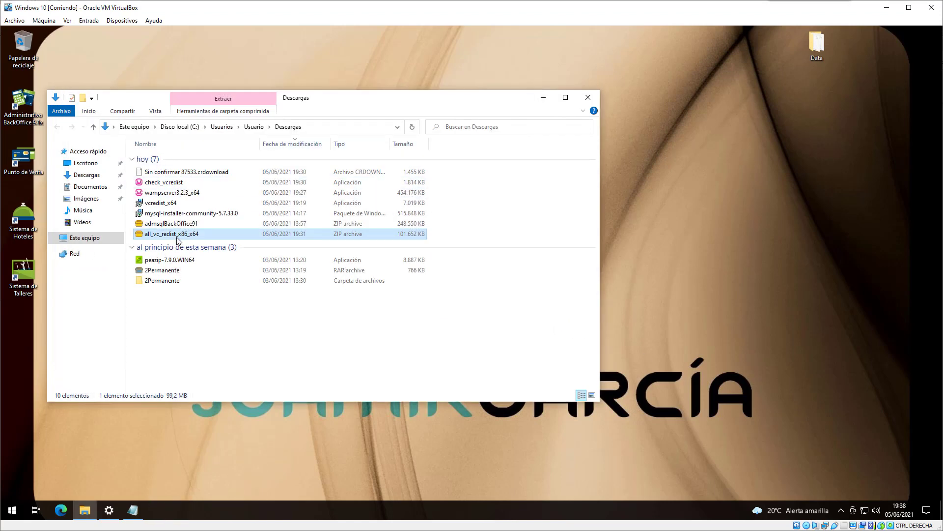
Recheck the installed VC++ packages with check_vcredist in English, answering yes to using PHP 5.3 or 5.4.
double_click(166, 183)
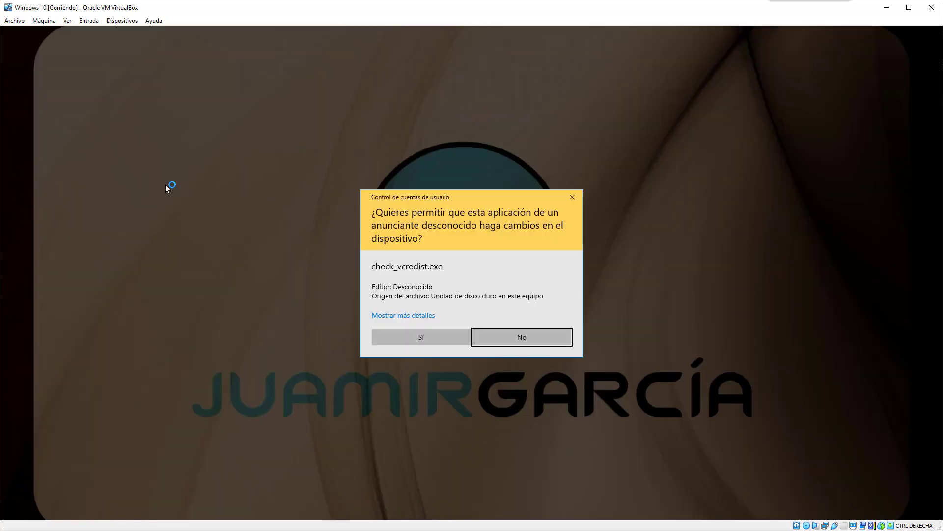
click(423, 339)
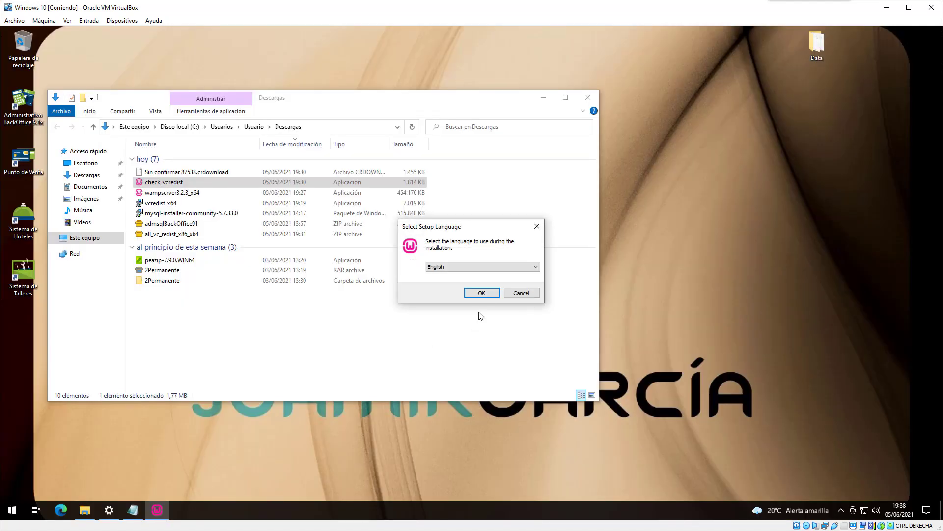
click(485, 293)
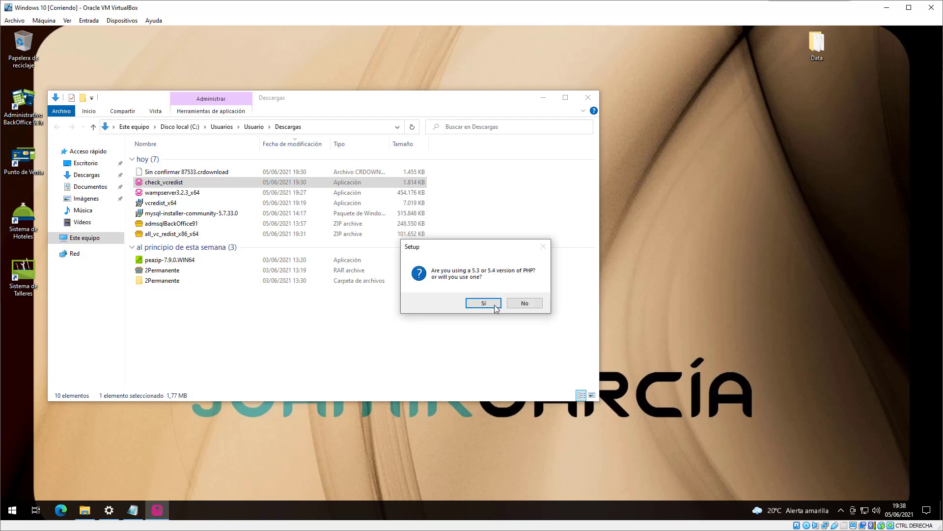
click(483, 303)
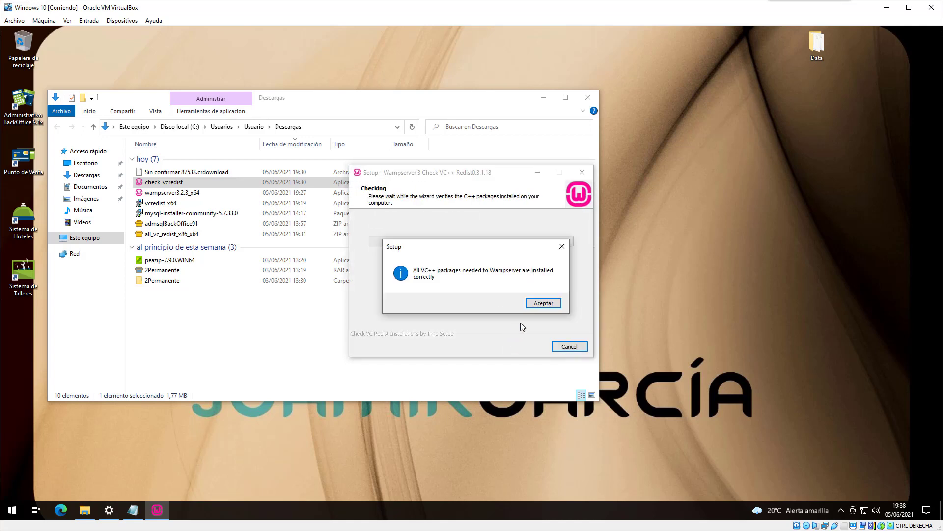
click(543, 303)
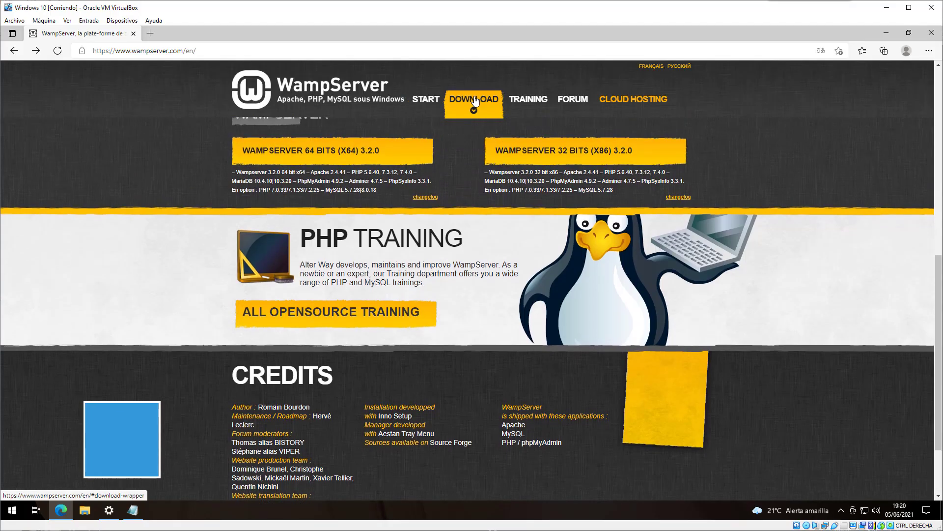
Follow the direct download link for WampServer 64 bits (x64) 3.2.0, skipping the registration form.
scroll(366, 281, up, 3)
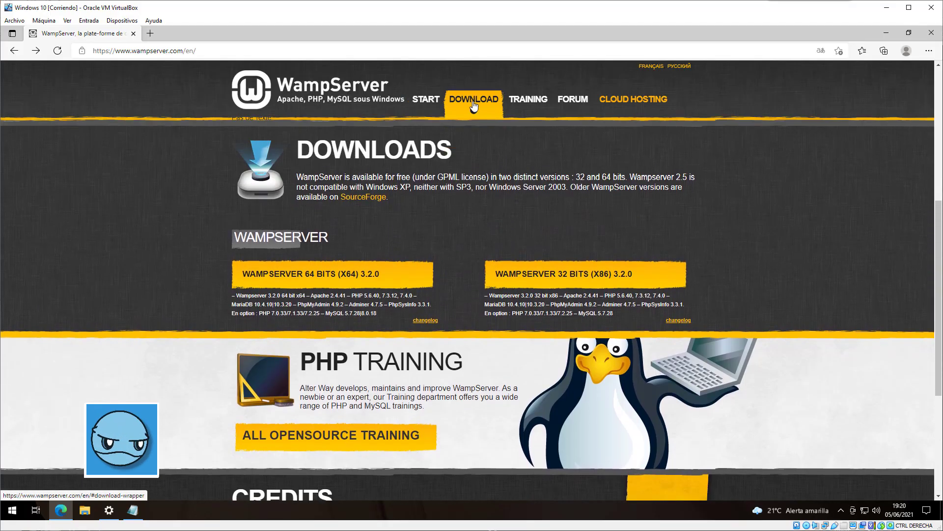
click(366, 281)
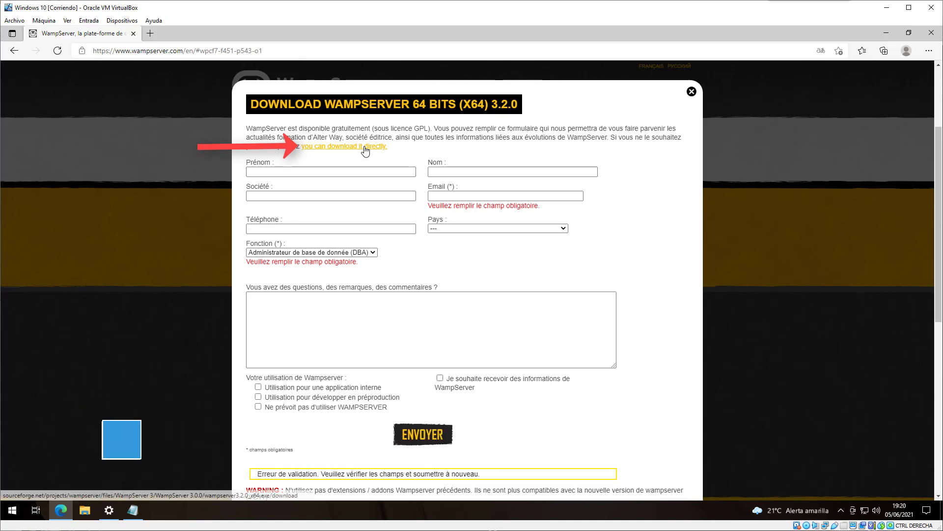
click(365, 147)
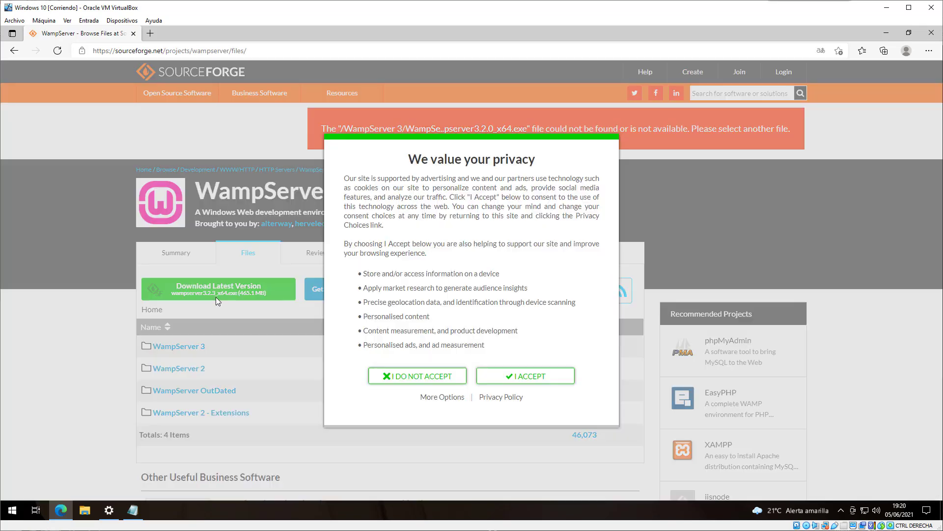
Accept the SourceForge privacy notice and download wampserver3.2.3_x64.exe, allowing multiple downloads and showing the file in its folder.
click(517, 379)
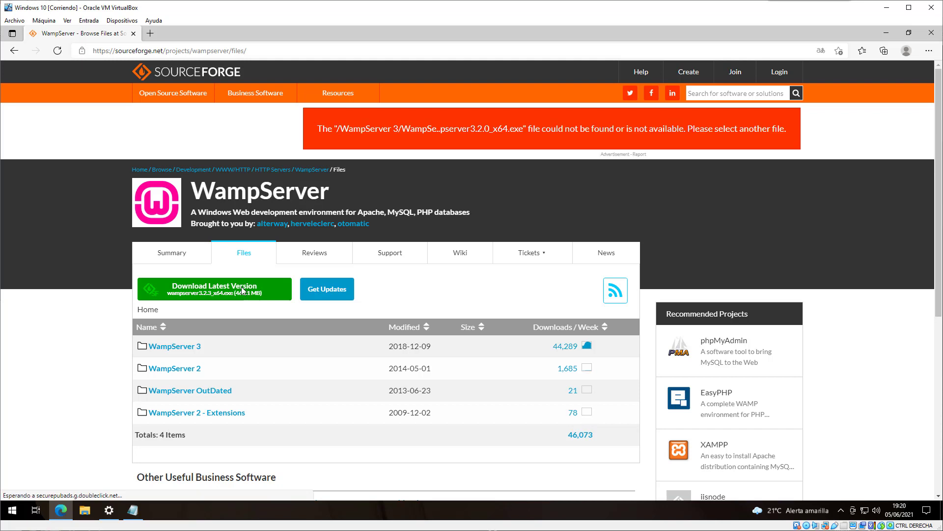
click(242, 290)
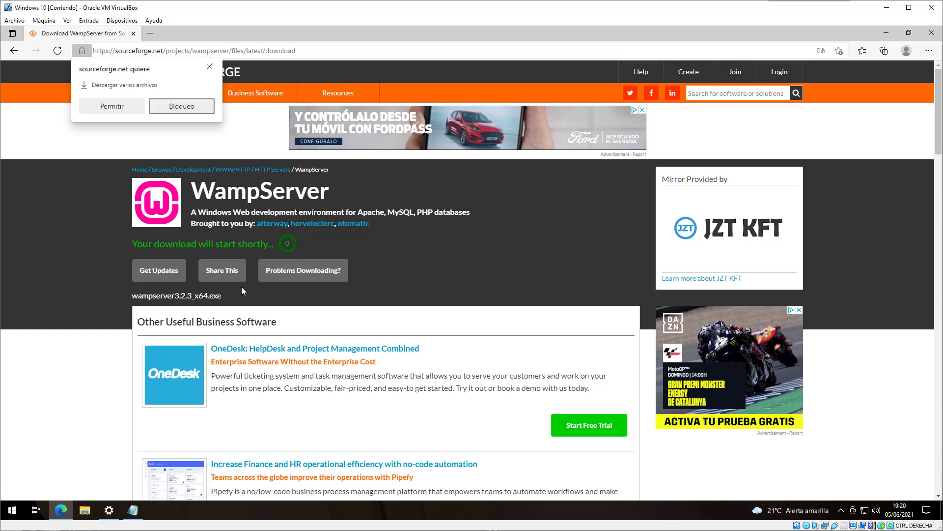
click(108, 108)
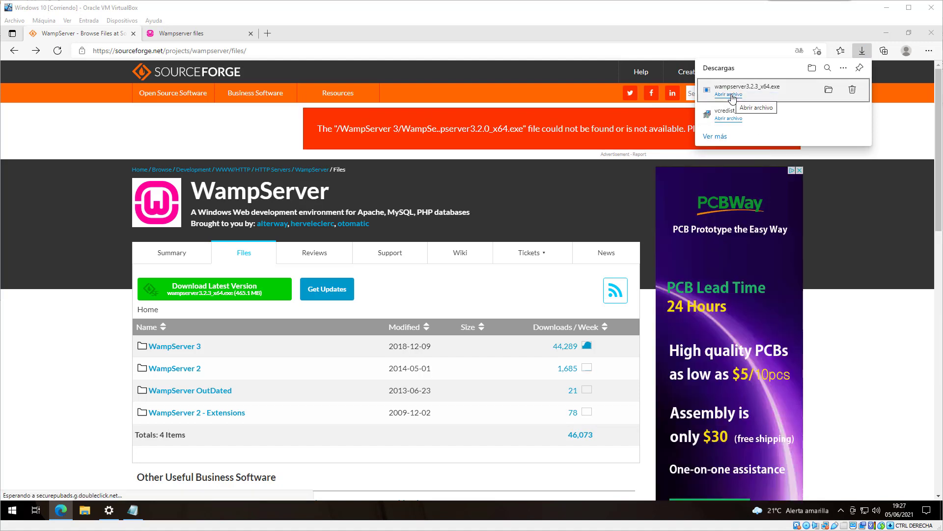
click(829, 92)
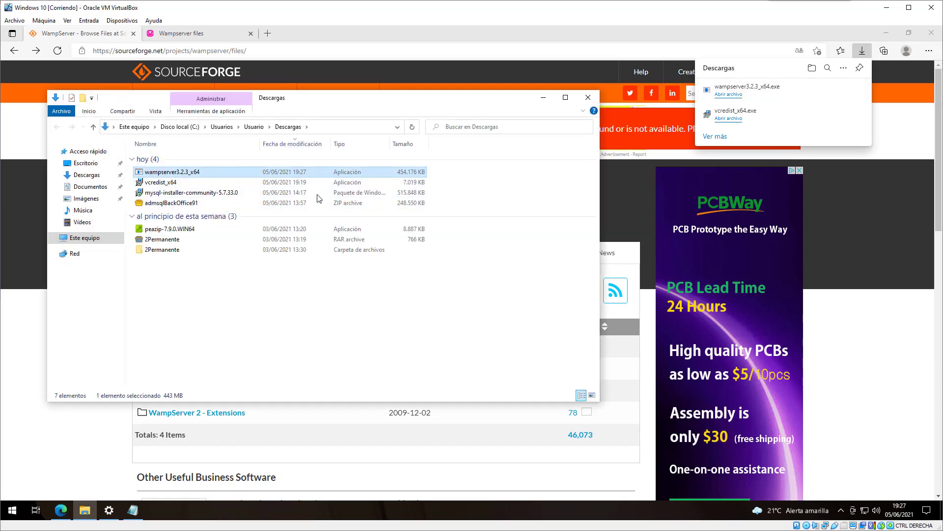
Launch the wampserver3.2.3_x64 installer in English from the Descargas folder, granting the administrator permission.
click(109, 510)
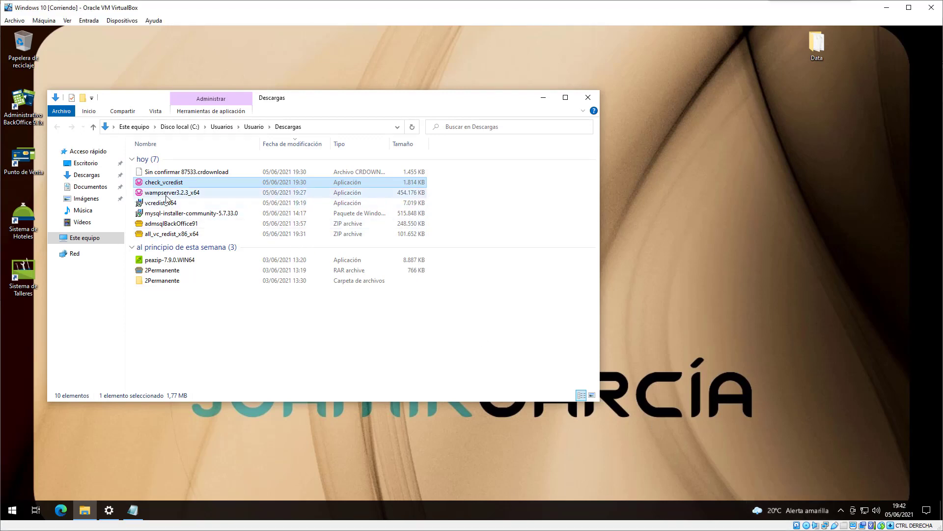
double_click(167, 195)
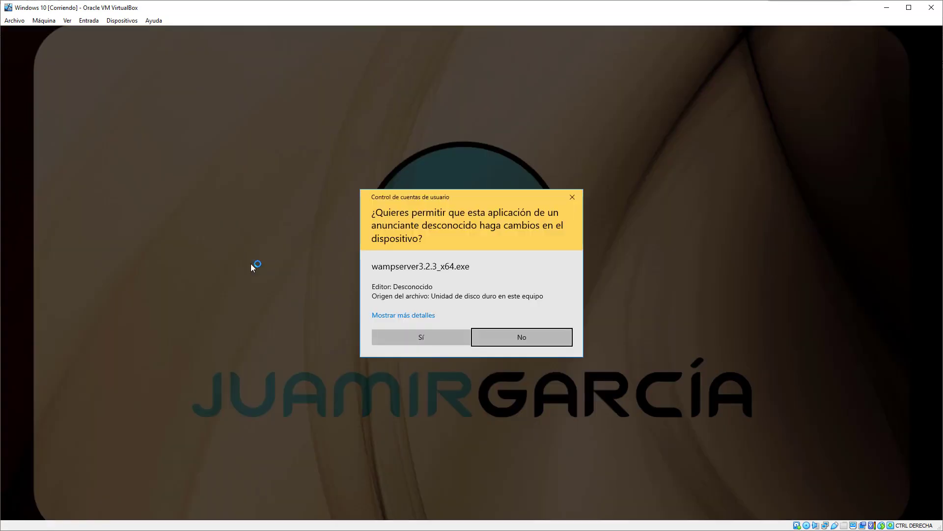
click(429, 334)
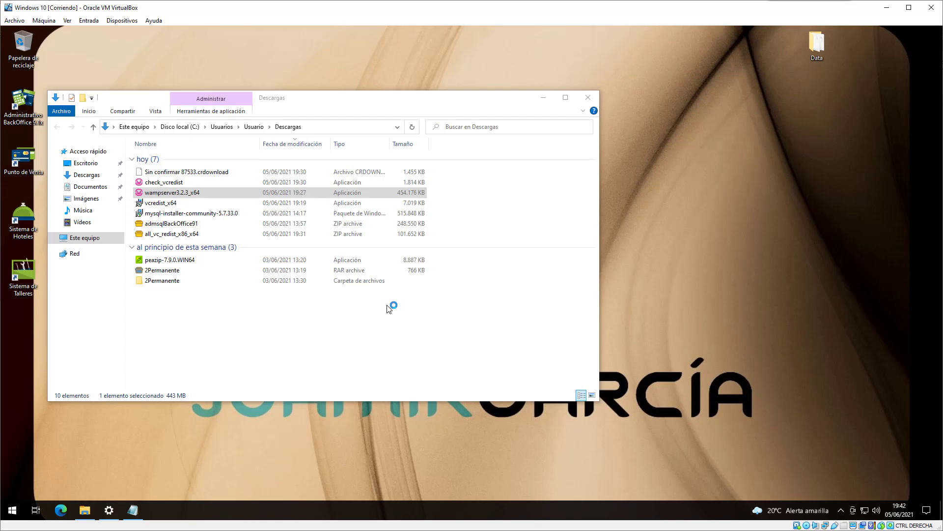
click(493, 295)
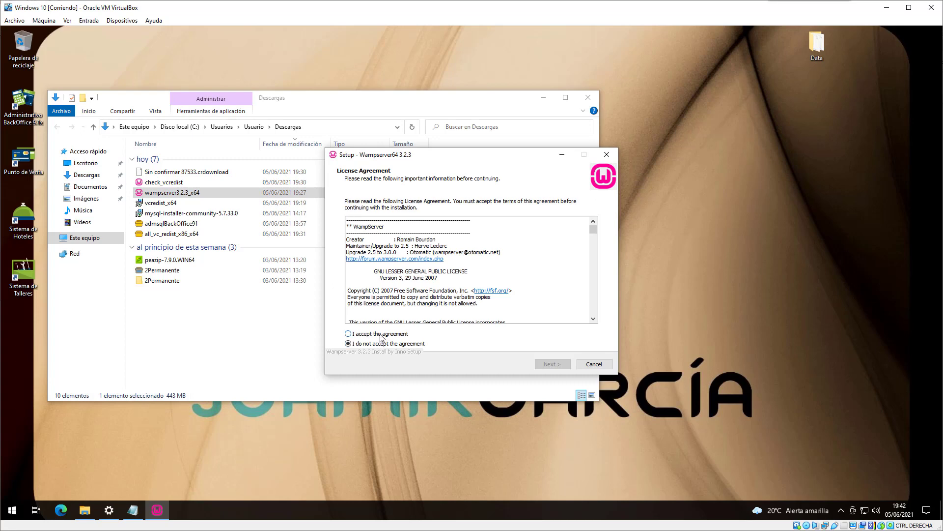
Accept the licence and install Wampserver64 3.2.3 with MariaDB 10.4.13 and MySQL 5.7.31, keeping the Wampserver64 Start menu folder.
click(380, 334)
click(552, 365)
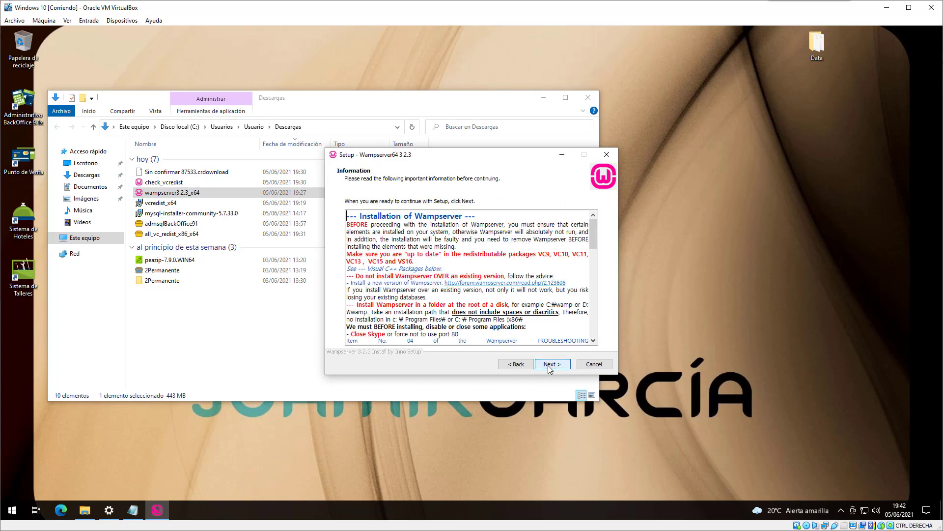
click(552, 365)
click(552, 365)
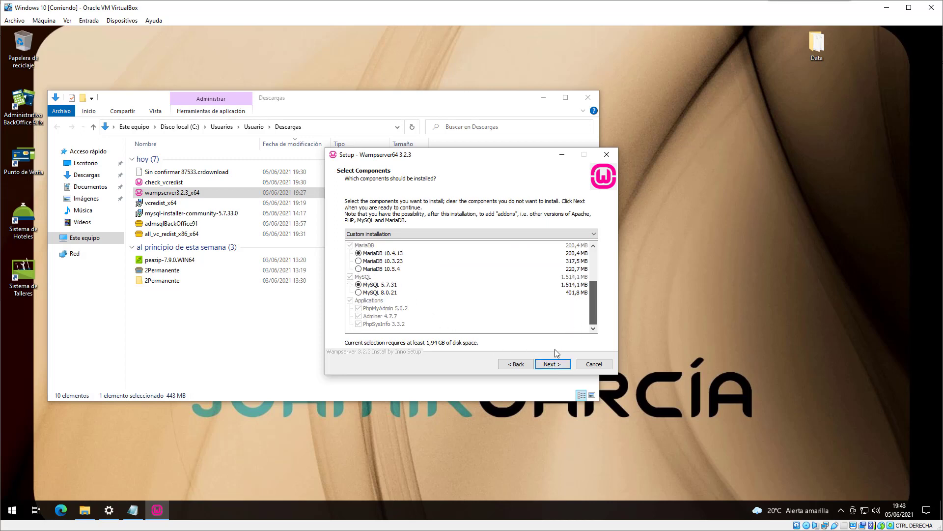
click(556, 366)
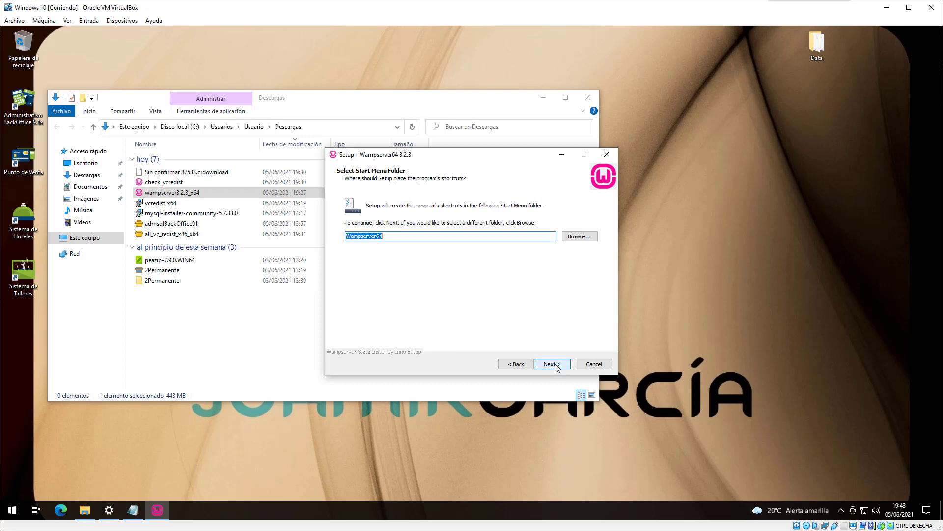
click(558, 366)
click(558, 366)
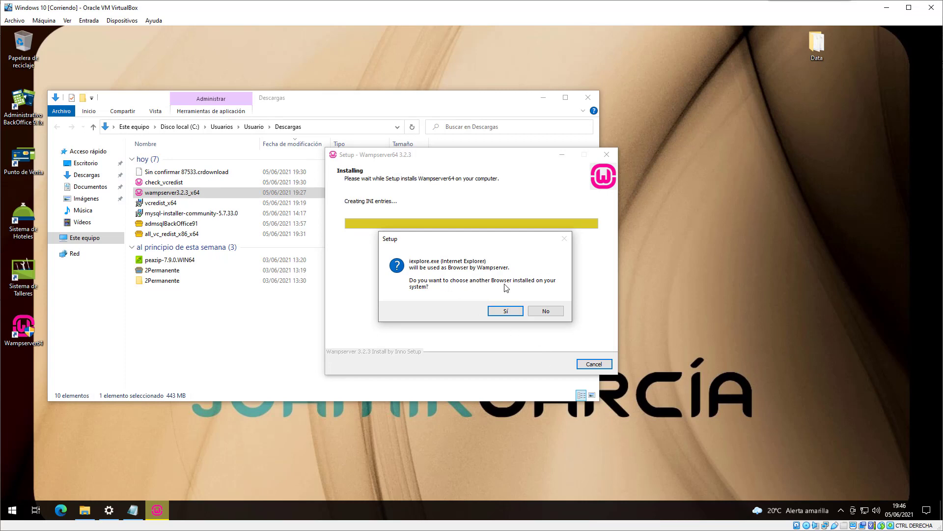
Choose msedge from Archivos de programa (x86)\Microsoft\Edge\Application as Wampserver's default browser.
click(503, 311)
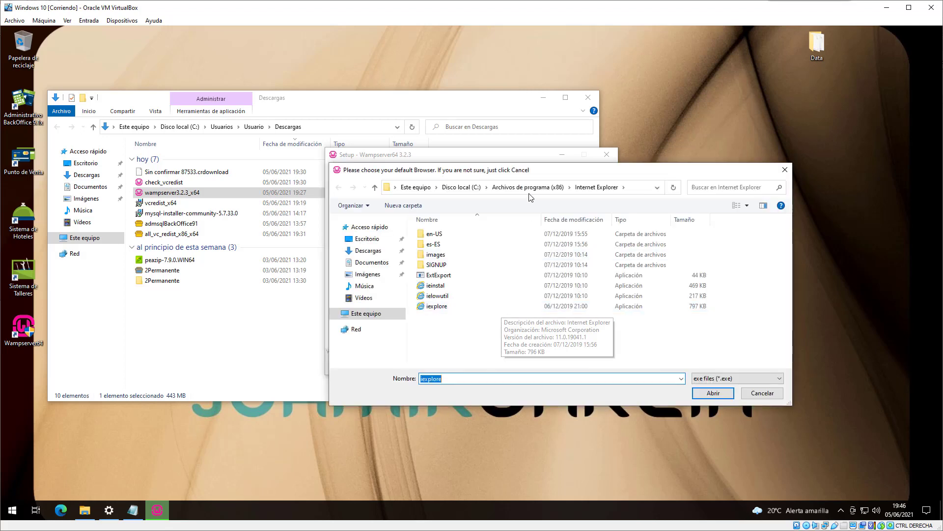
click(473, 189)
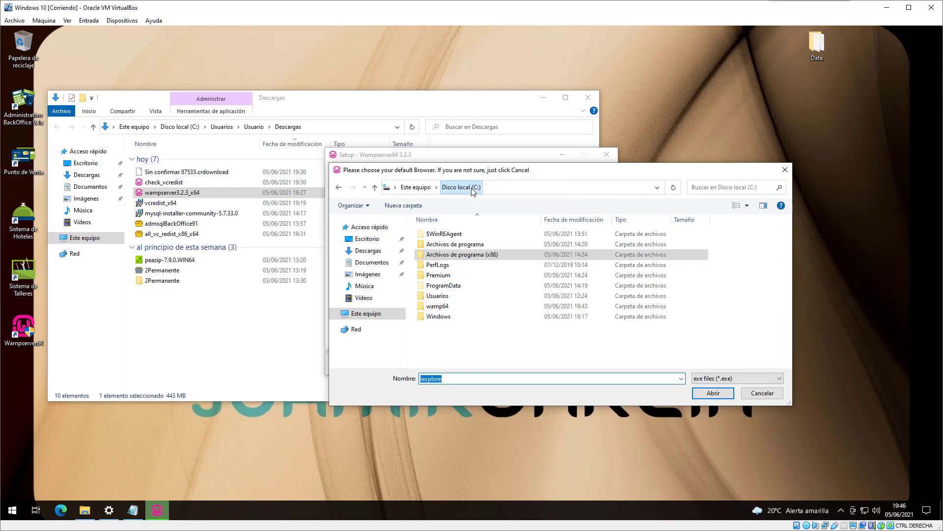
double_click(466, 247)
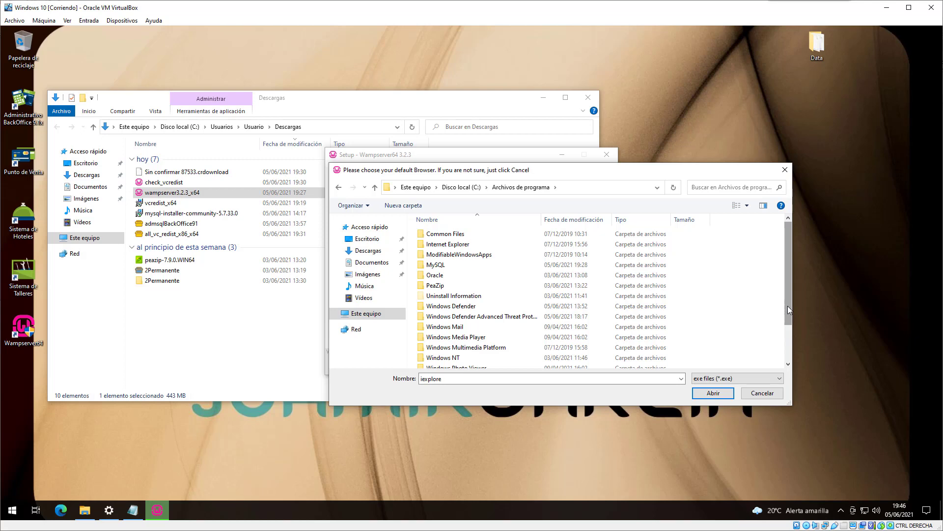
drag(788, 305, 782, 352)
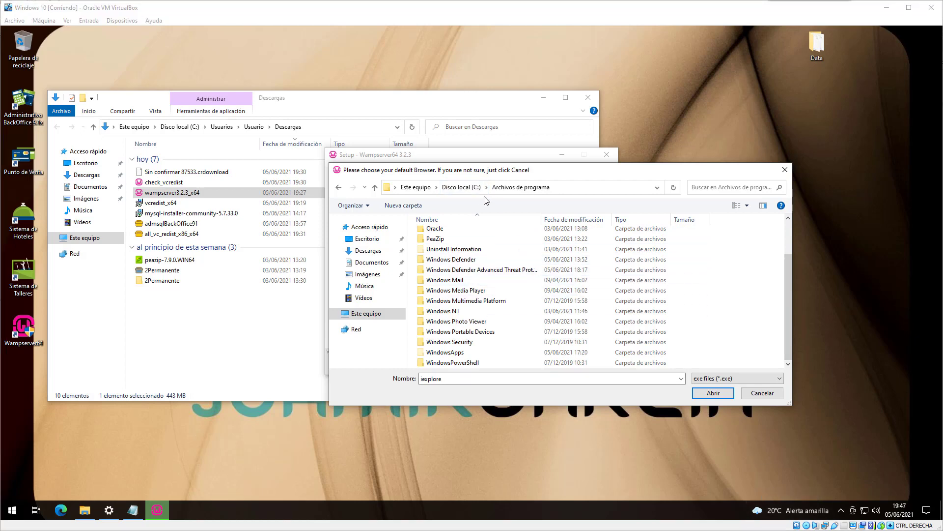
click(461, 187)
double_click(464, 255)
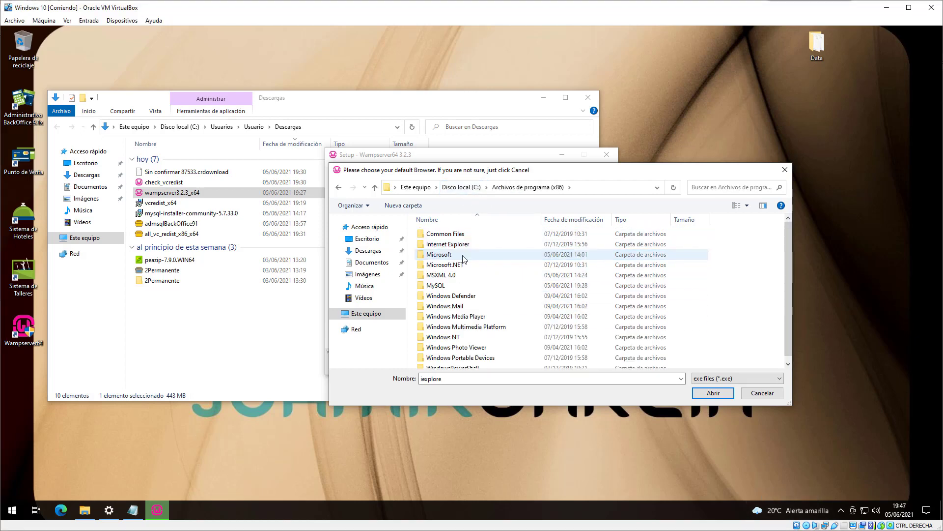
double_click(463, 255)
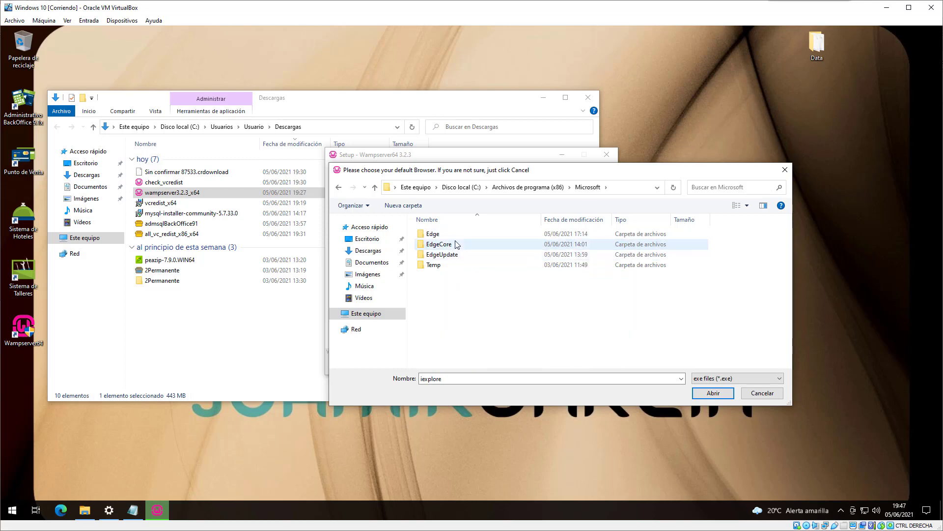
double_click(455, 236)
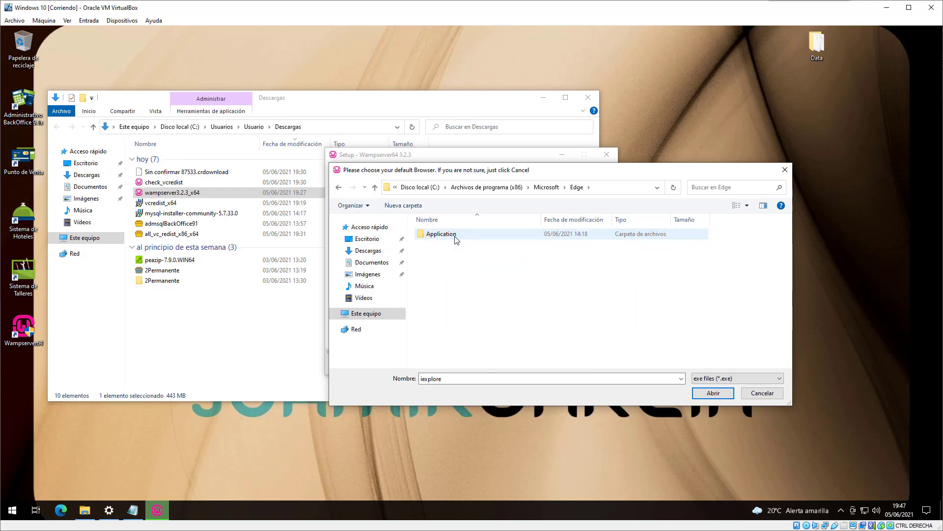
double_click(456, 236)
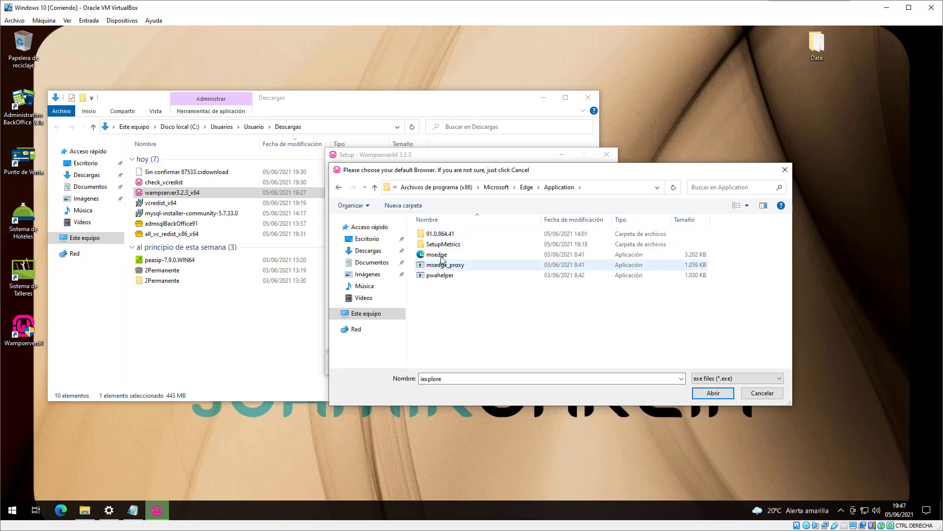
click(443, 258)
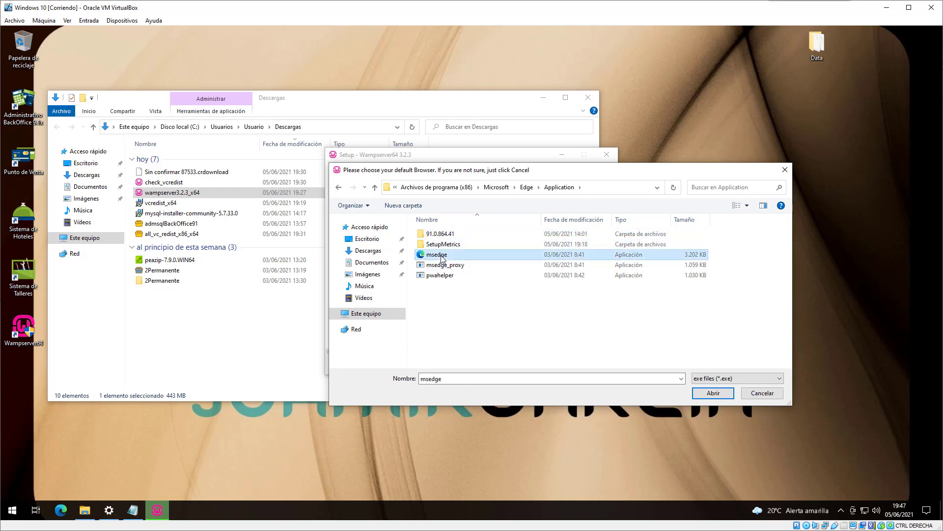
click(715, 393)
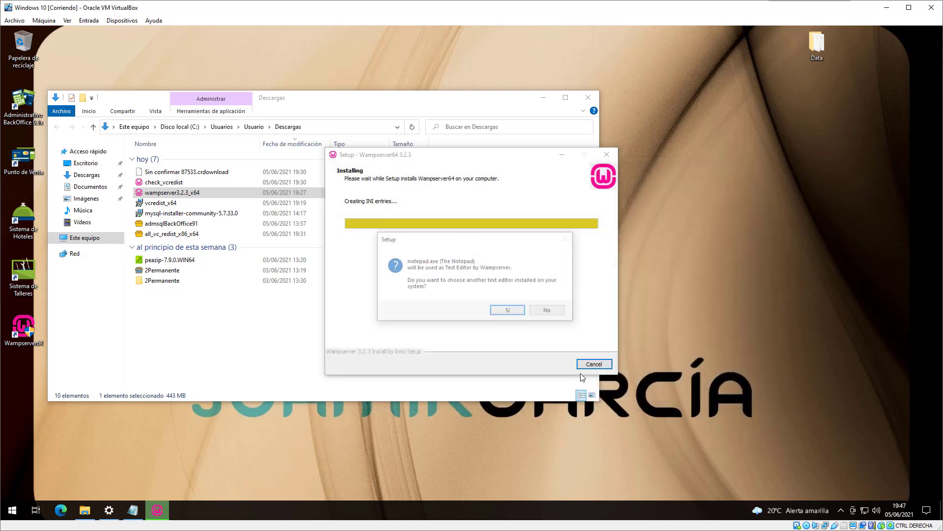
Answer yes to choosing another text editor for Wampserver, and search Google in Edge for "notepad++ download".
click(507, 314)
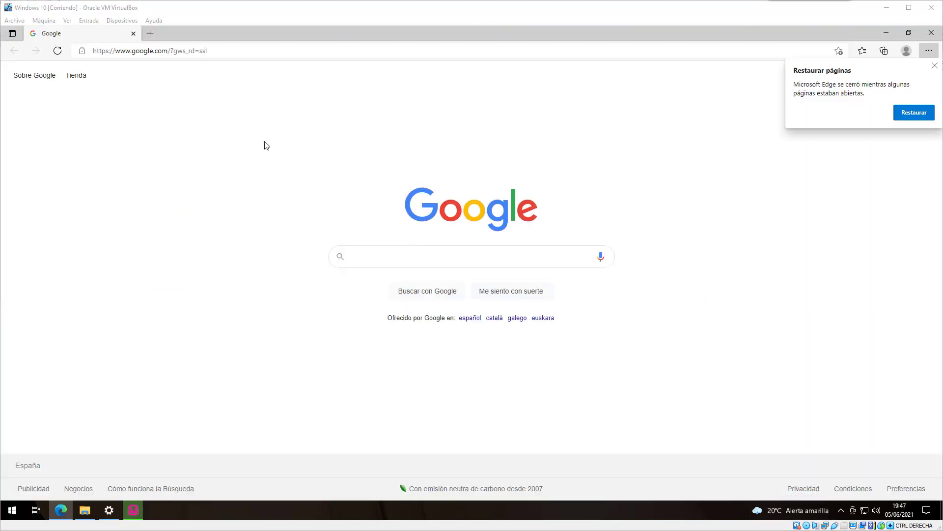
click(374, 258)
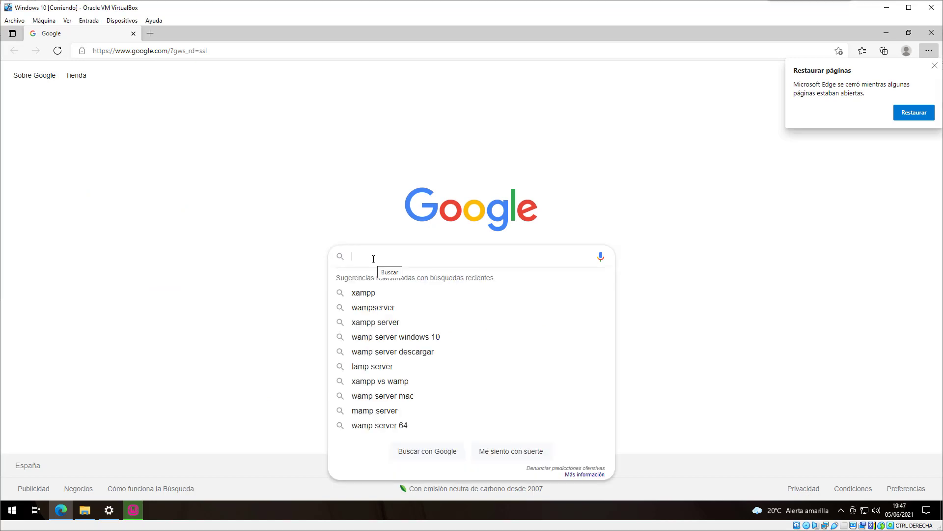
text(noyep)
key(BackSpace)
key(BackSpace)
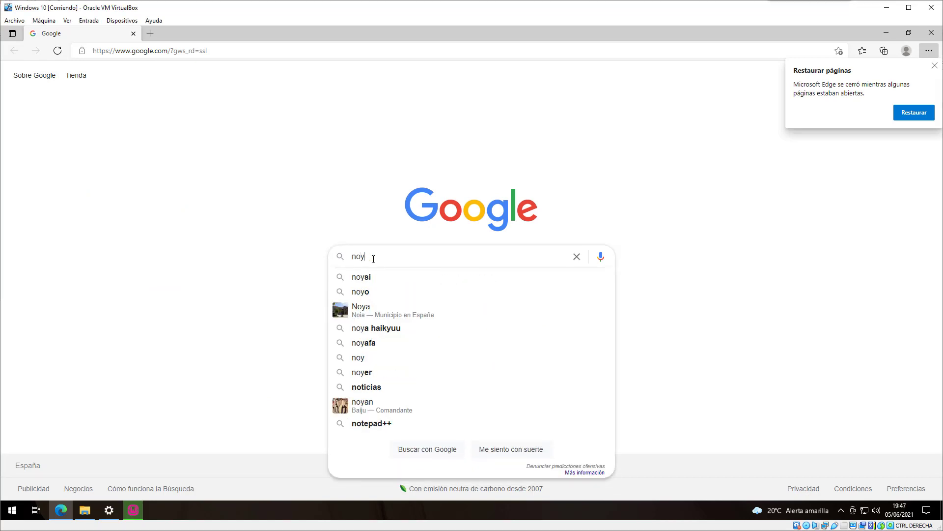
key(BackSpace)
text(te)
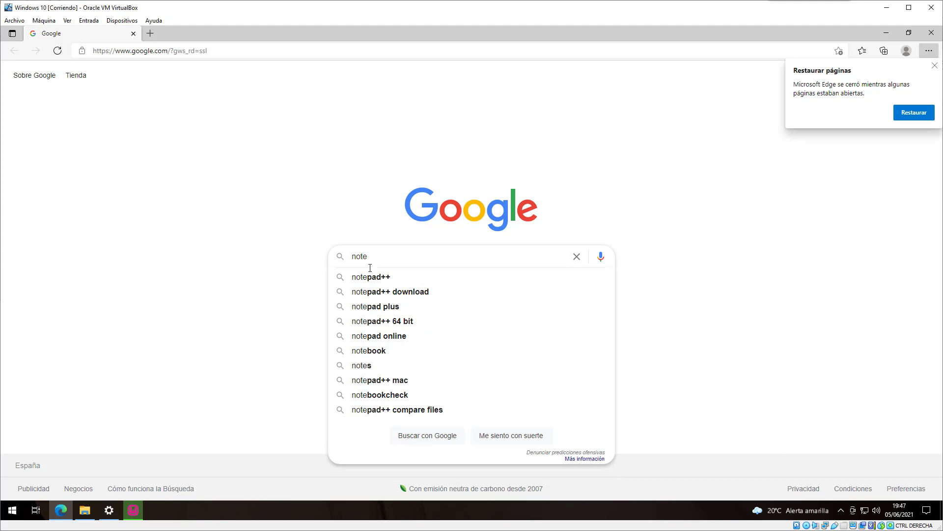
click(390, 293)
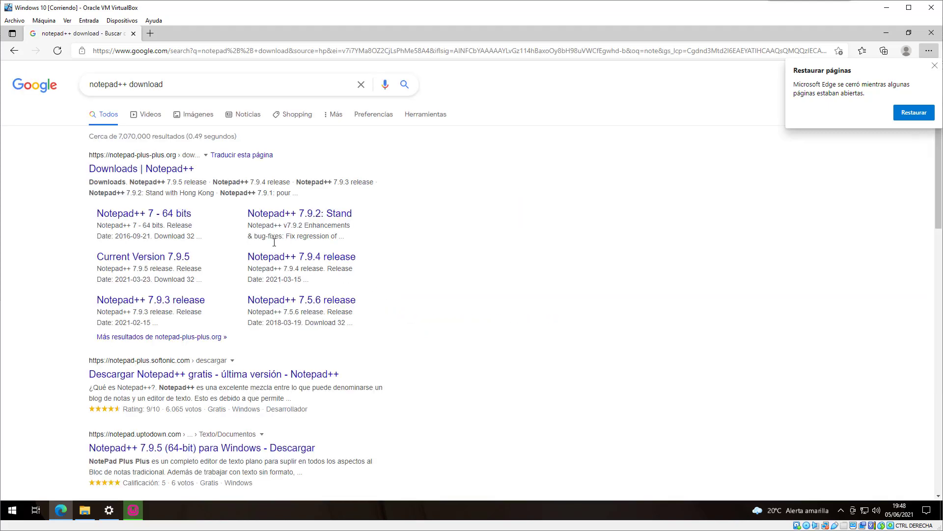
Download the 64-bit x64 installer of Notepad++ 7.9.5 from the official downloads page.
click(159, 171)
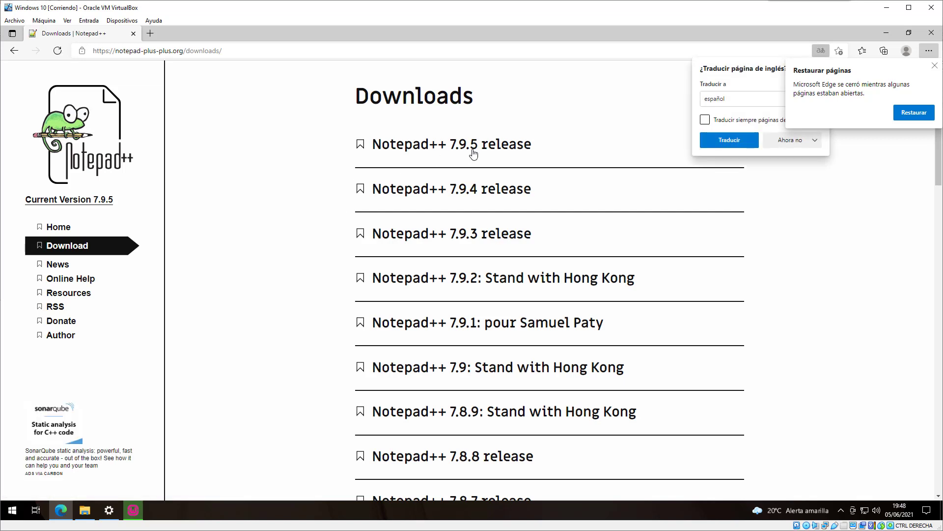
click(491, 148)
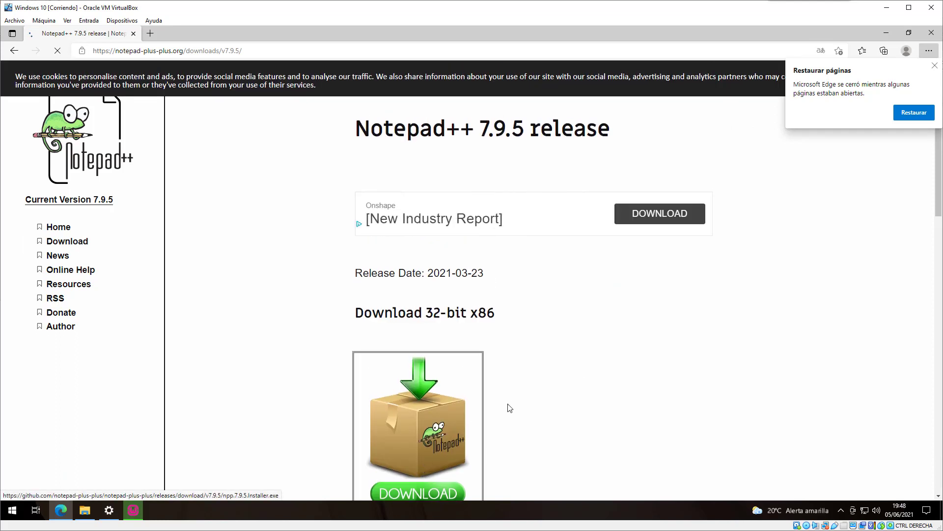
scroll(516, 402, down, 3)
scroll(516, 402, down, 3)
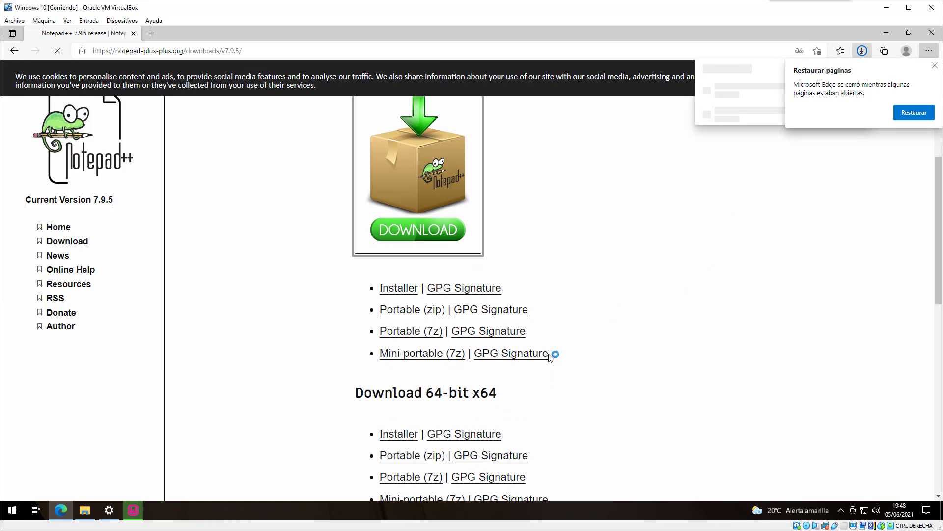
scroll(511, 354, down, 2)
click(409, 374)
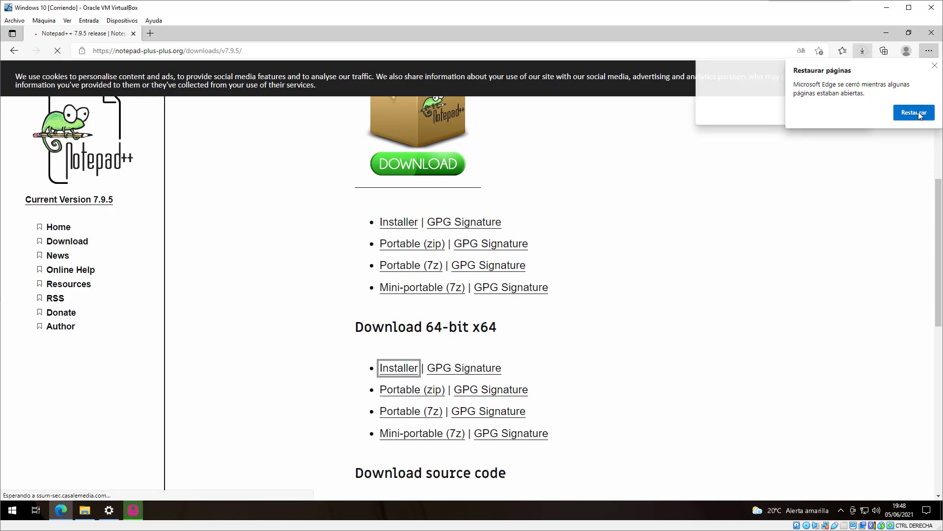
Run the downloaded 64-bit Notepad++ 7.9.5 installer with administrator permission, choose Español as its language, and close Edge.
click(935, 65)
click(863, 51)
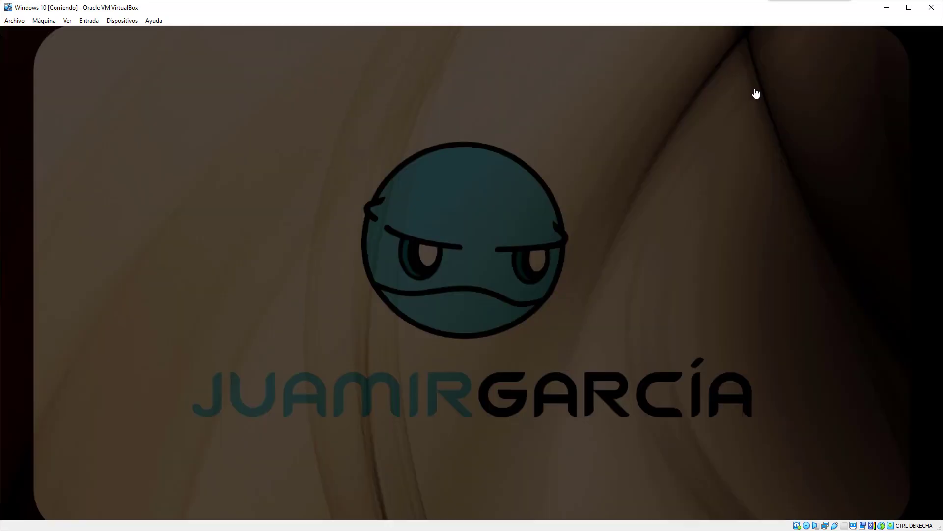
click(410, 335)
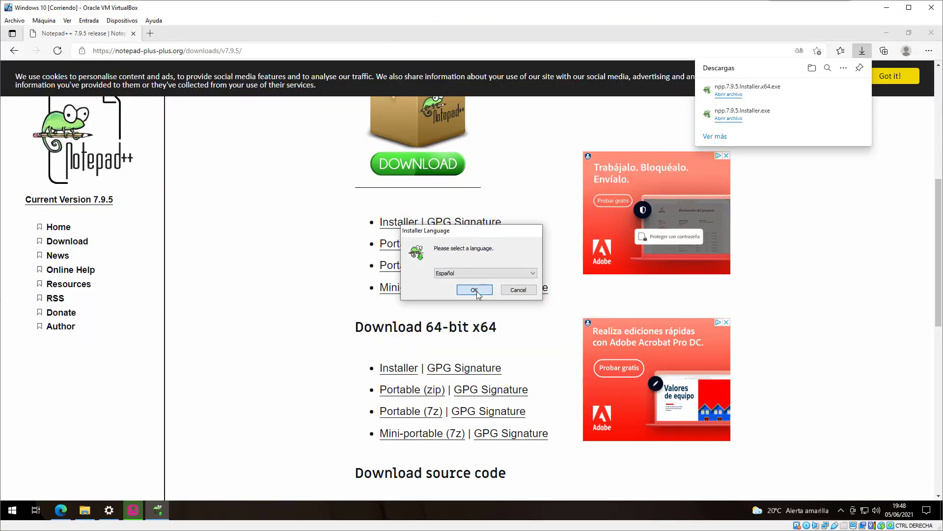
click(477, 292)
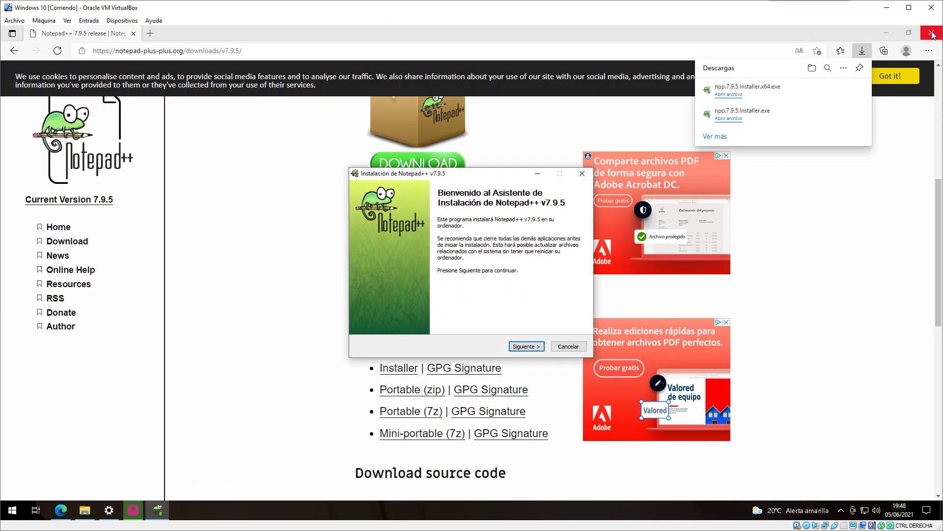
click(932, 33)
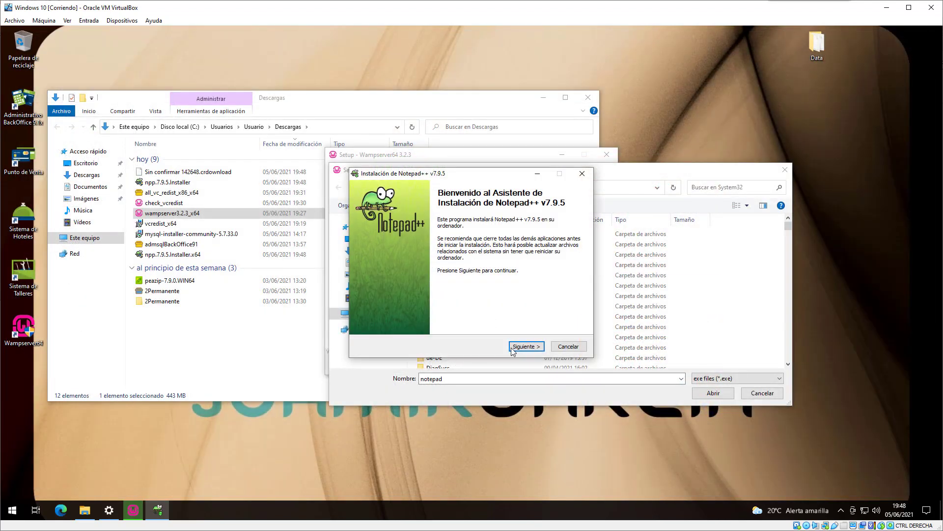
Accept the licence, install Notepad++ 7.9.5 with the default folder and components and no desktop shortcut, and finish without running it.
click(524, 346)
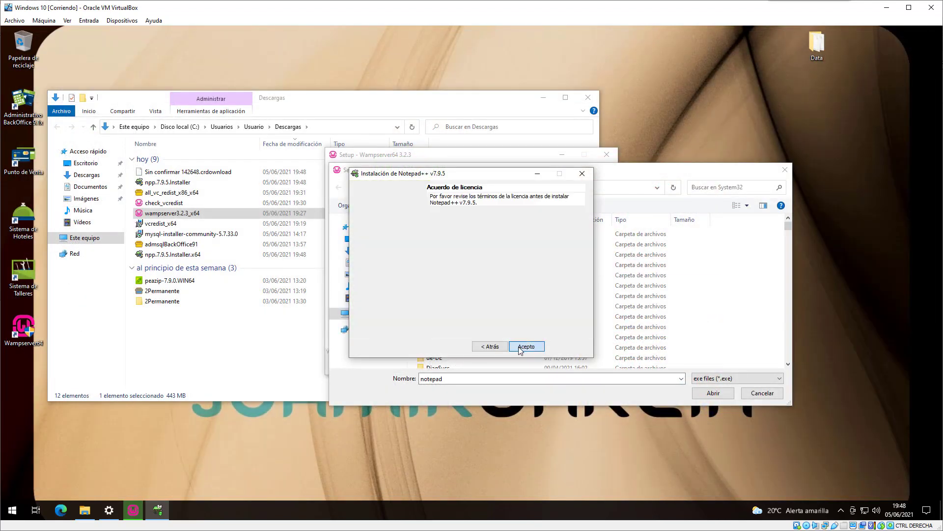
click(524, 346)
click(524, 346)
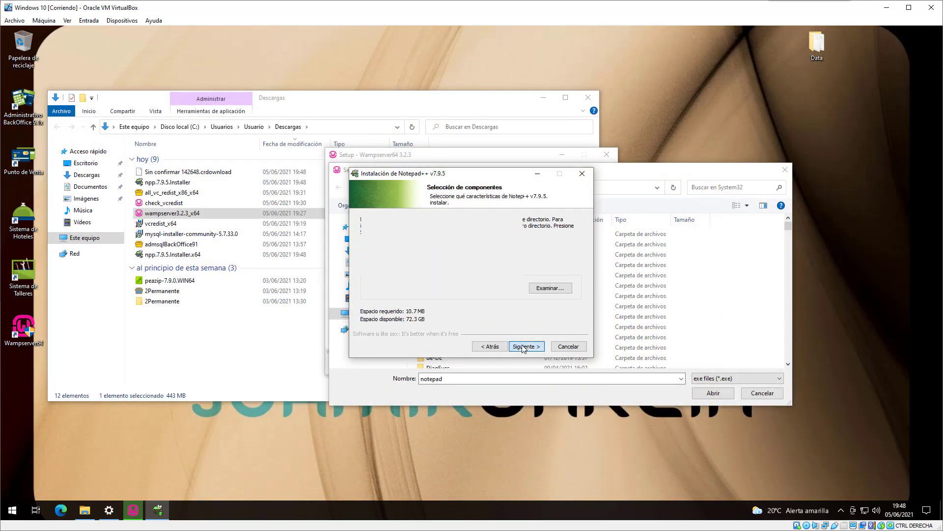
click(523, 347)
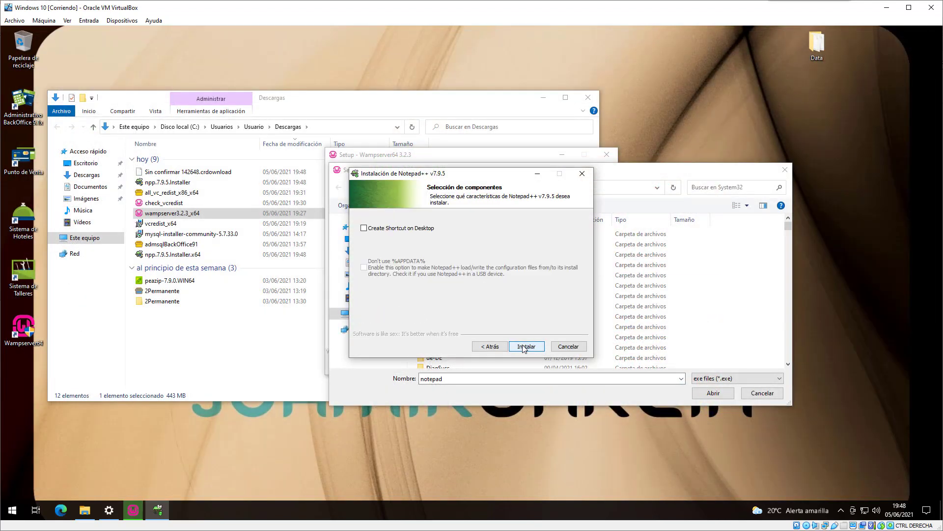
click(525, 347)
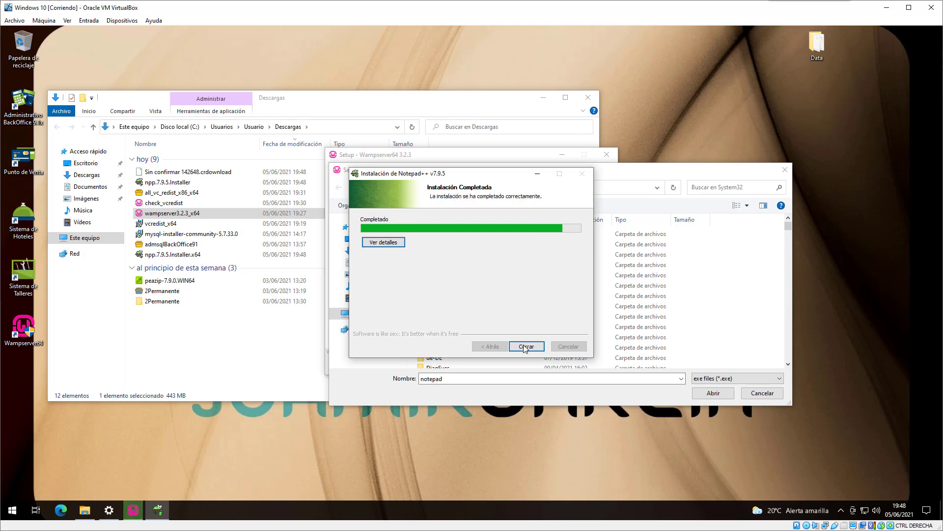
click(525, 347)
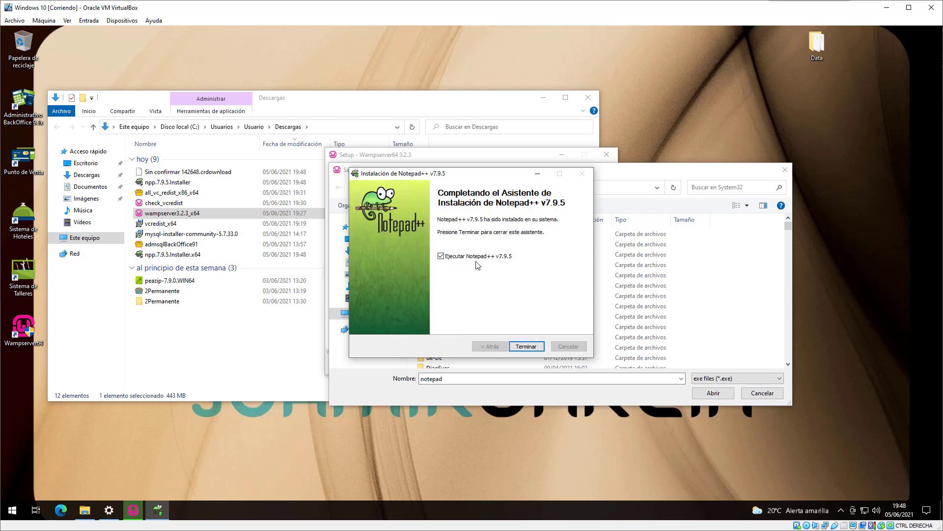
click(521, 347)
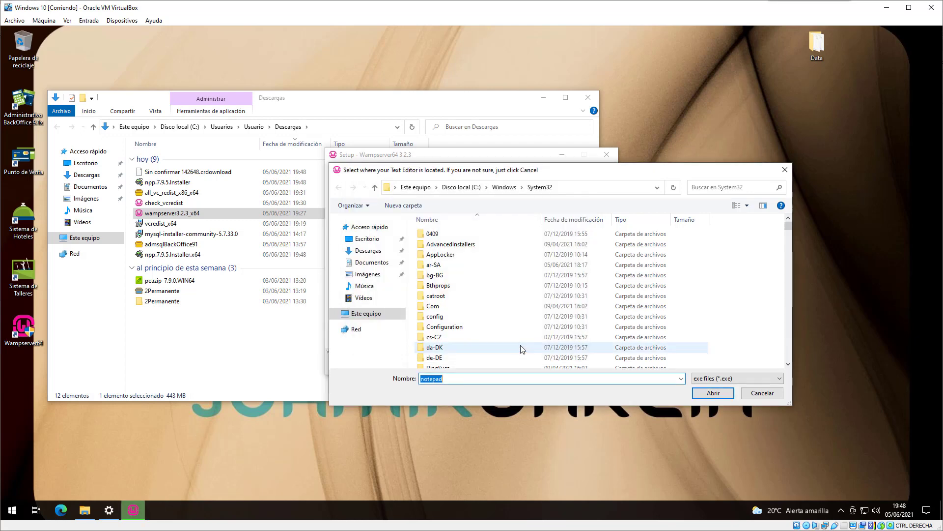
Choose notepad++ from Archivos de programa\Notepad++ on drive C: as Wampserver's default text editor.
click(462, 187)
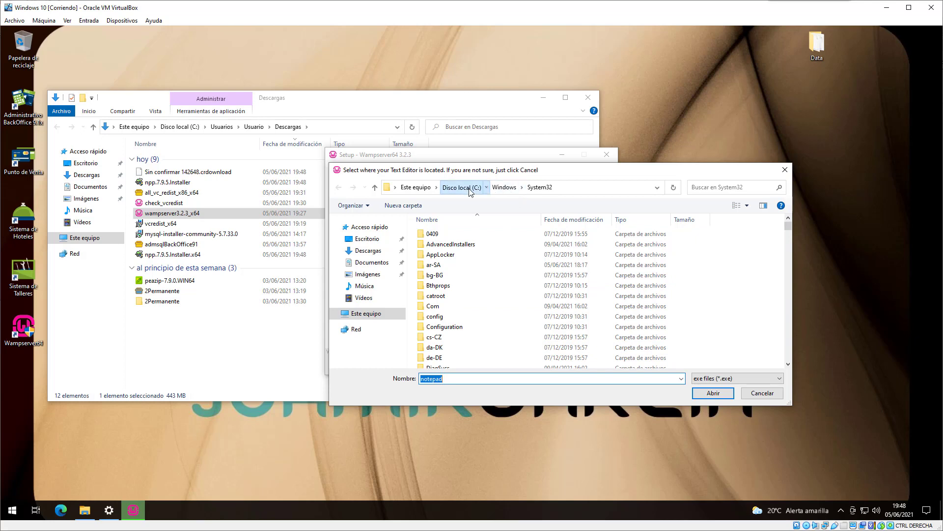
double_click(456, 245)
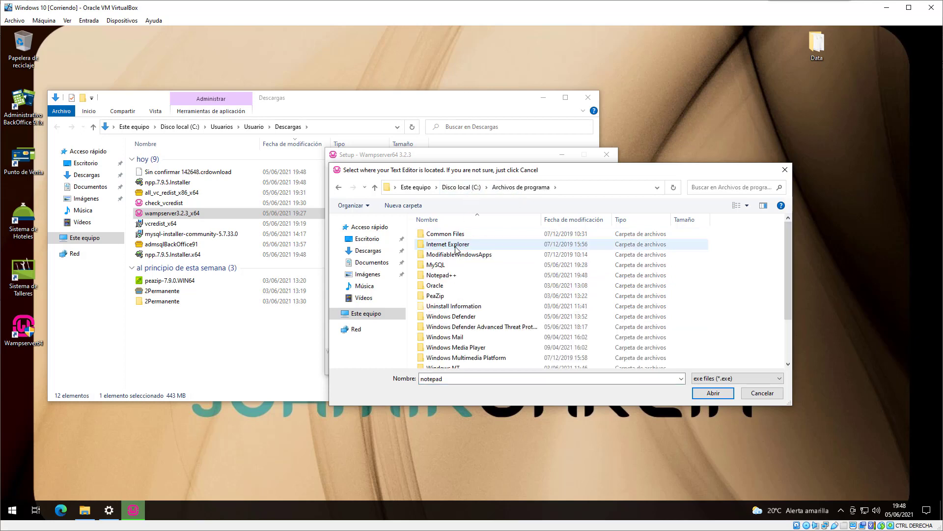
double_click(443, 275)
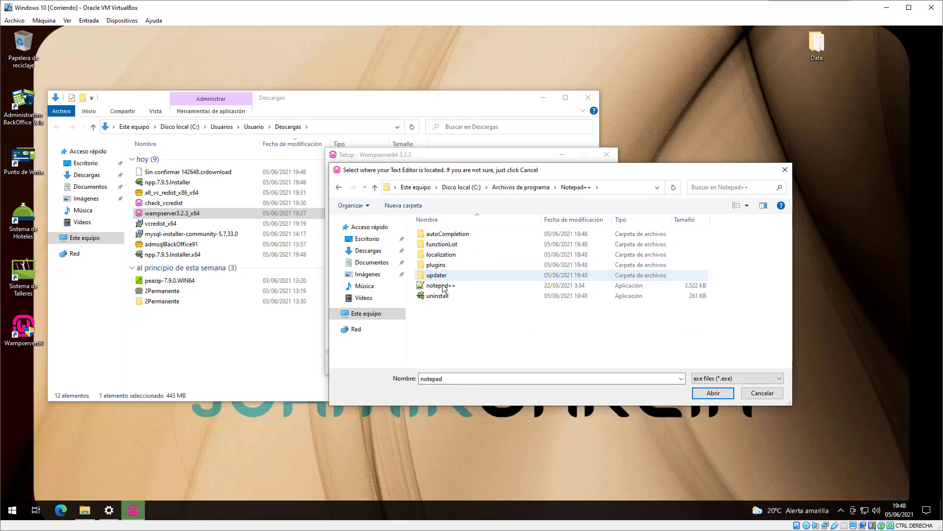
click(443, 287)
click(713, 393)
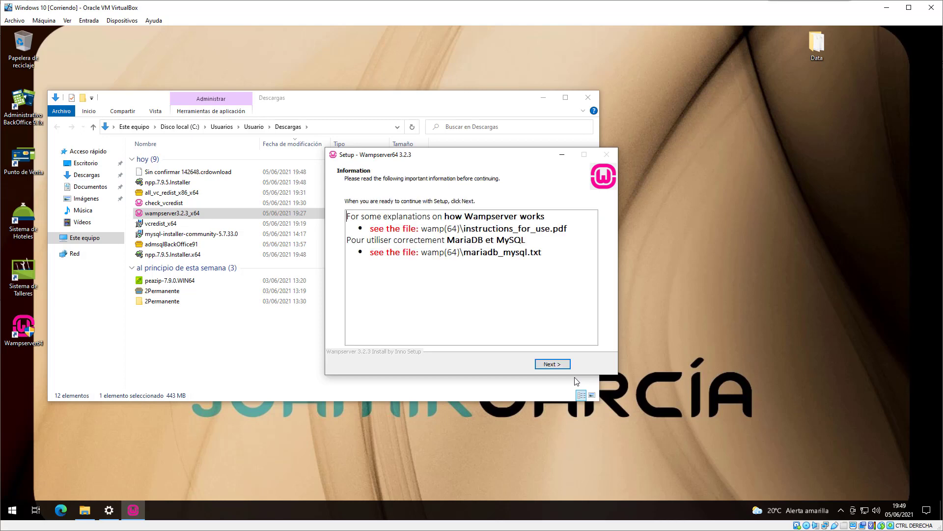
Finish the Wampserver64 3.2.3 setup and launch Wampserver64 from its desktop shortcut with administrator permission.
click(563, 366)
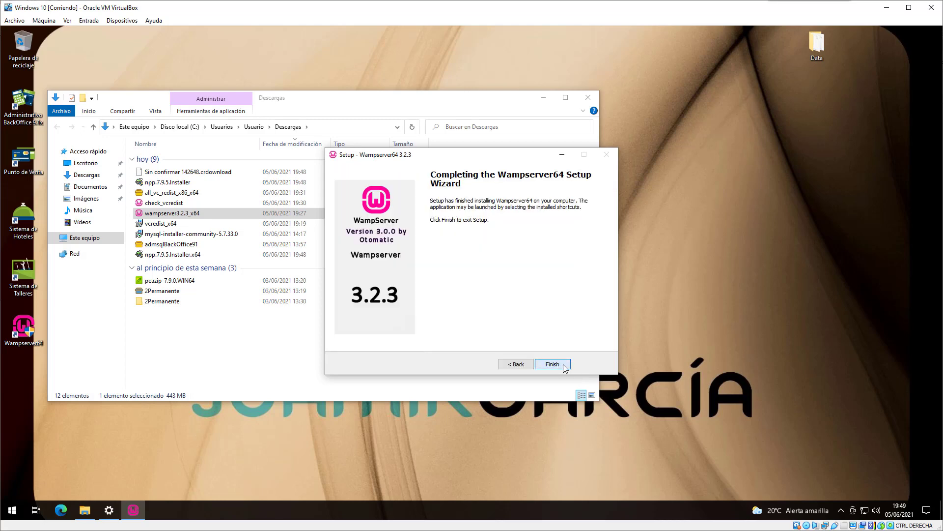
click(564, 366)
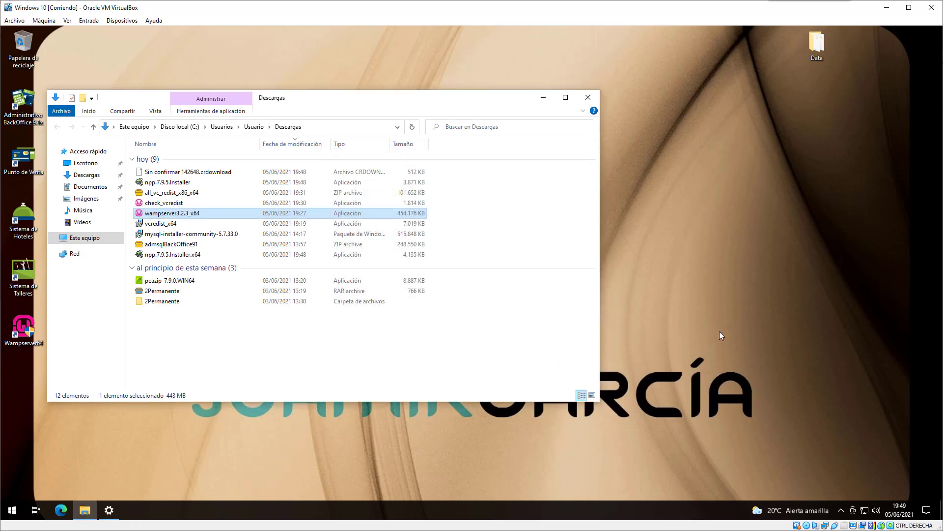
click(841, 510)
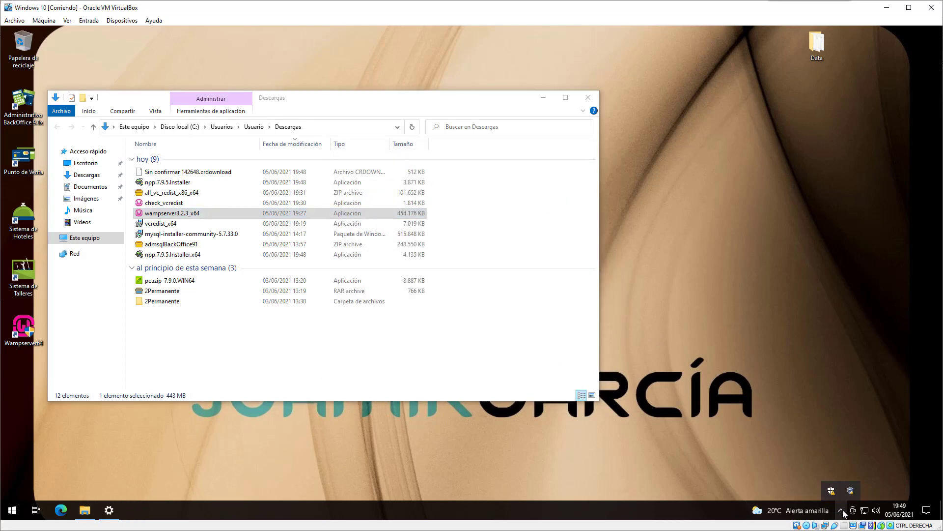
double_click(17, 335)
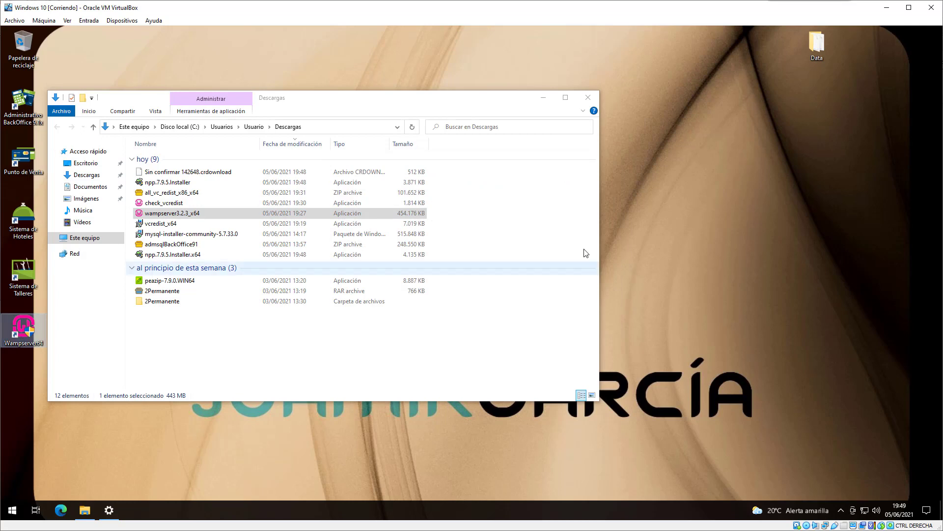
click(446, 336)
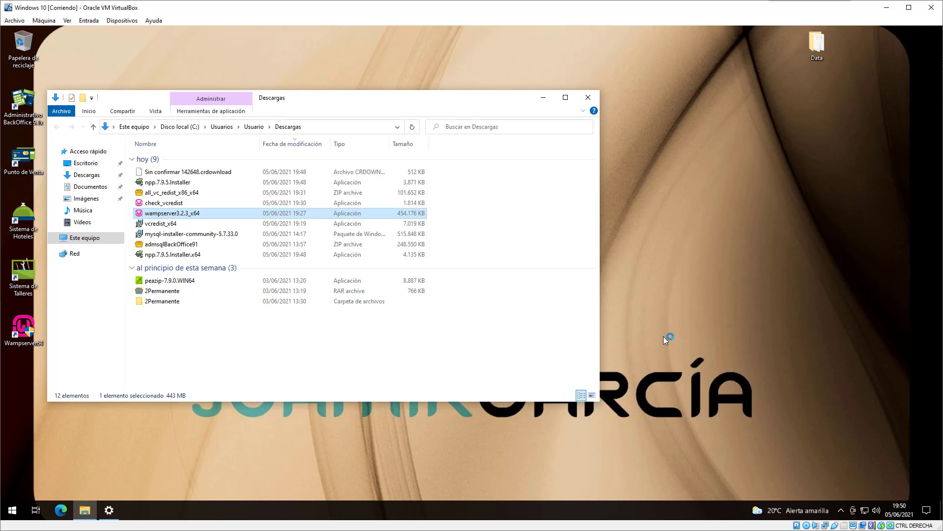
Check in the running Wampserver's menu which MySQL version is installed, then dismiss the menu.
click(842, 503)
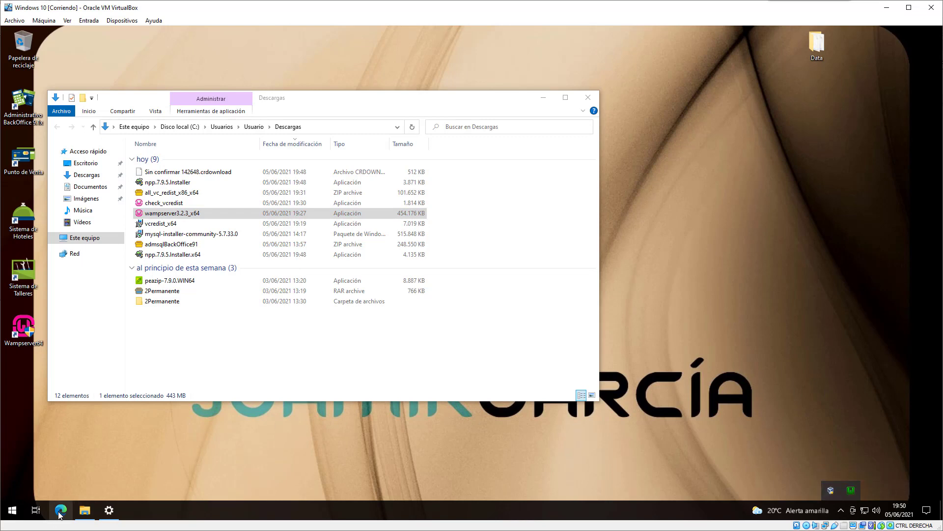
click(853, 491)
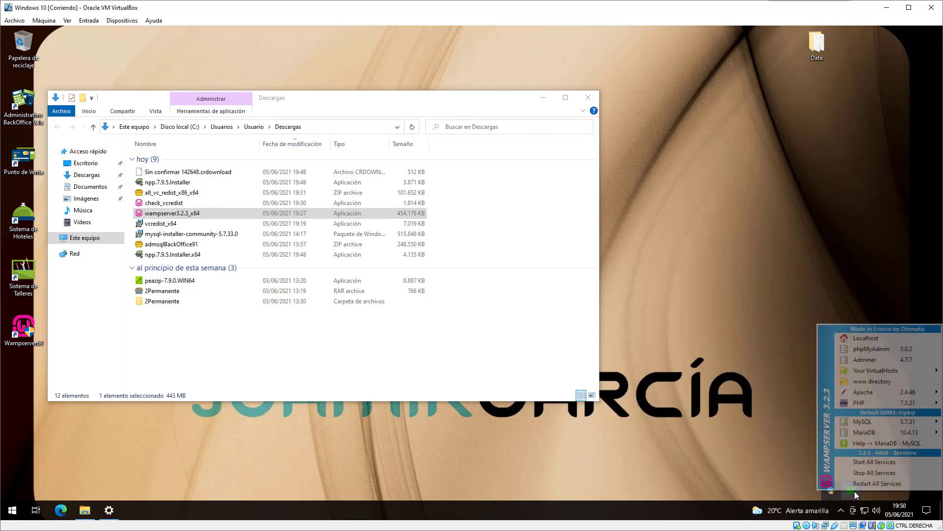
mouse_move(869, 424)
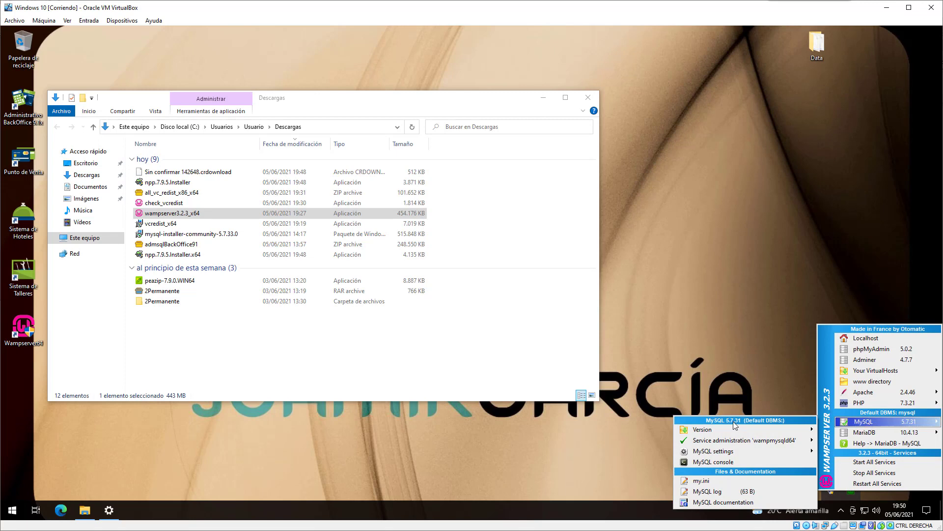
click(713, 318)
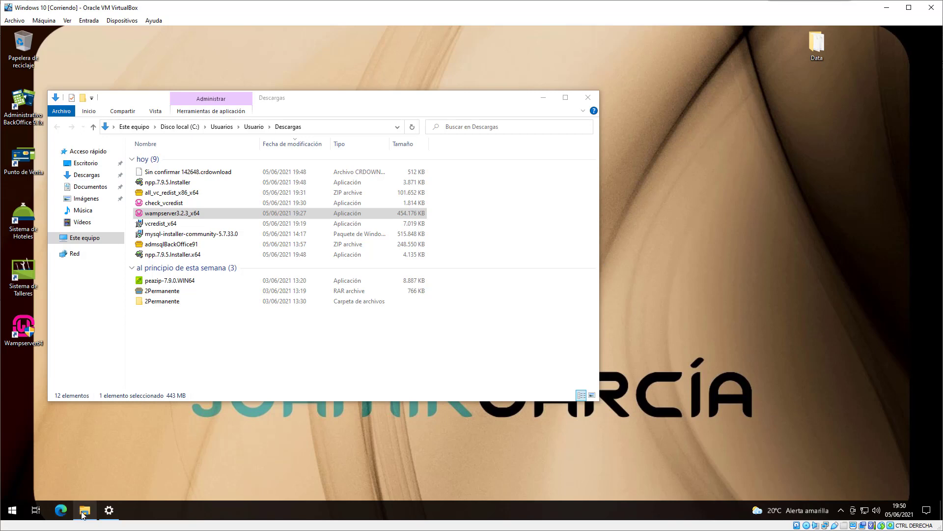
Switch to Edge, show all available MySQL versions in the Wampserver files repository, and download the MySQL 5.7.33 64 bit x64 addon.
click(59, 511)
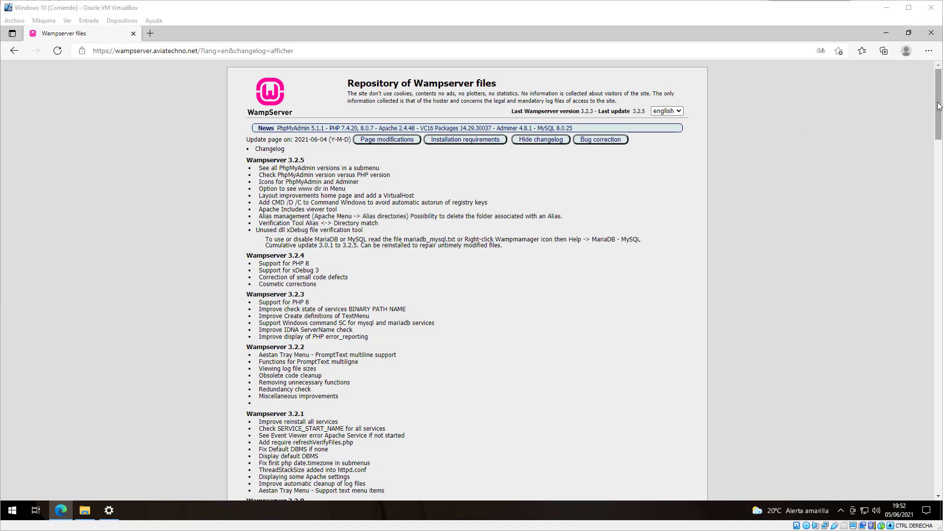
drag(938, 105, 892, 399)
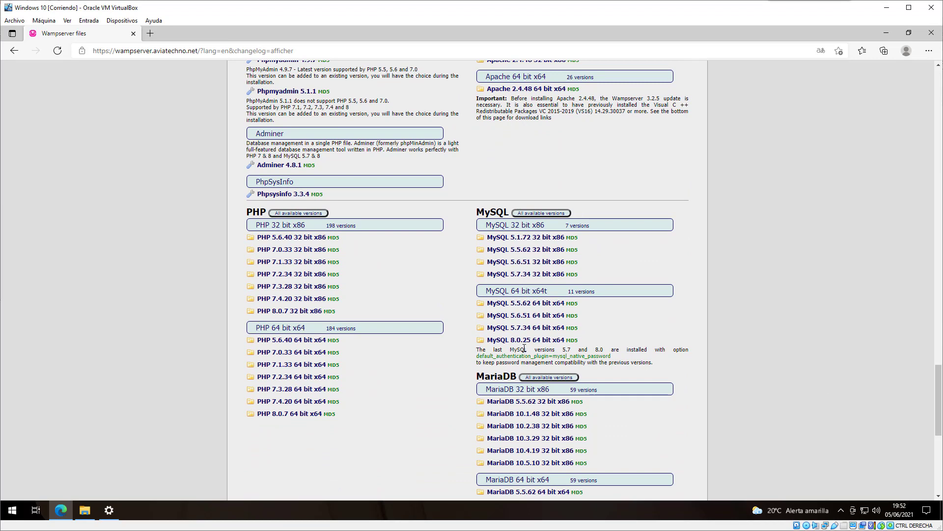
click(545, 213)
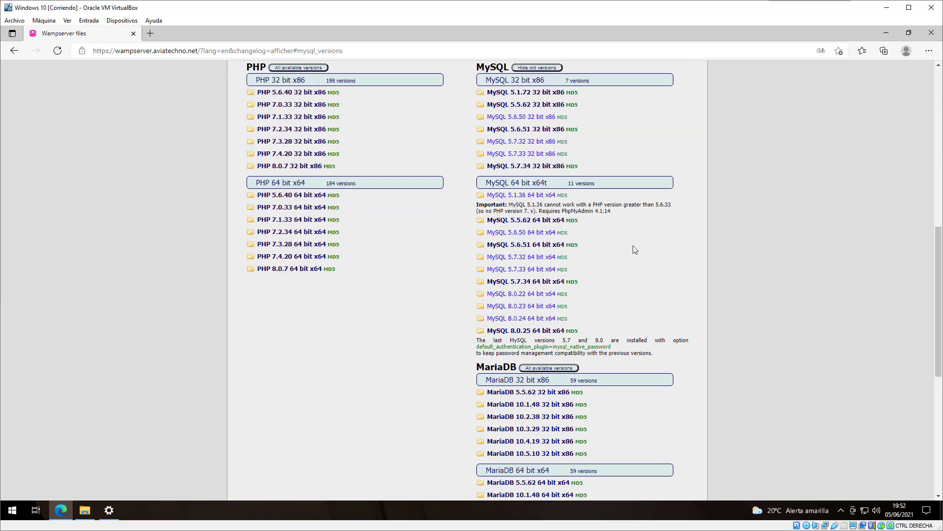
click(533, 271)
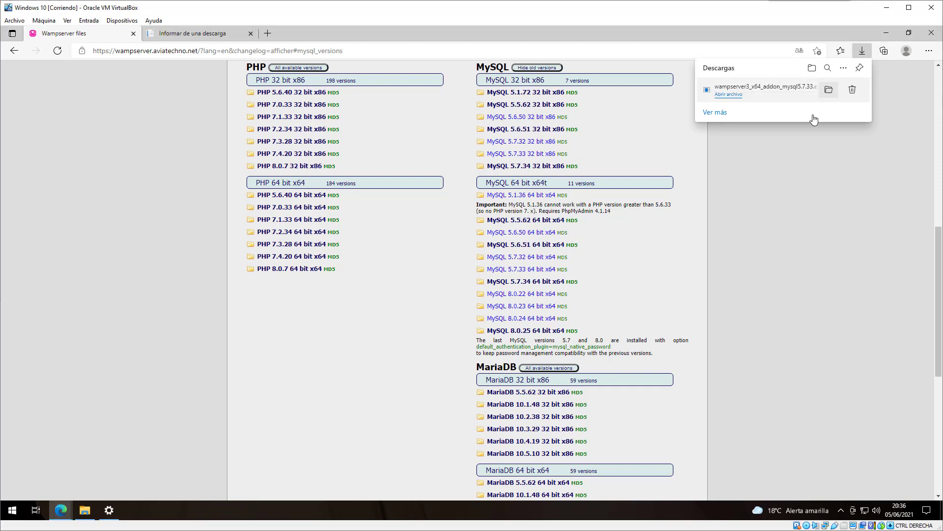
Try to install wampserver3_x64_addon_mysql5.7.33, running it despite the SmartScreen block, then cancel its setup and minimize the Descargas folder.
click(831, 91)
double_click(216, 265)
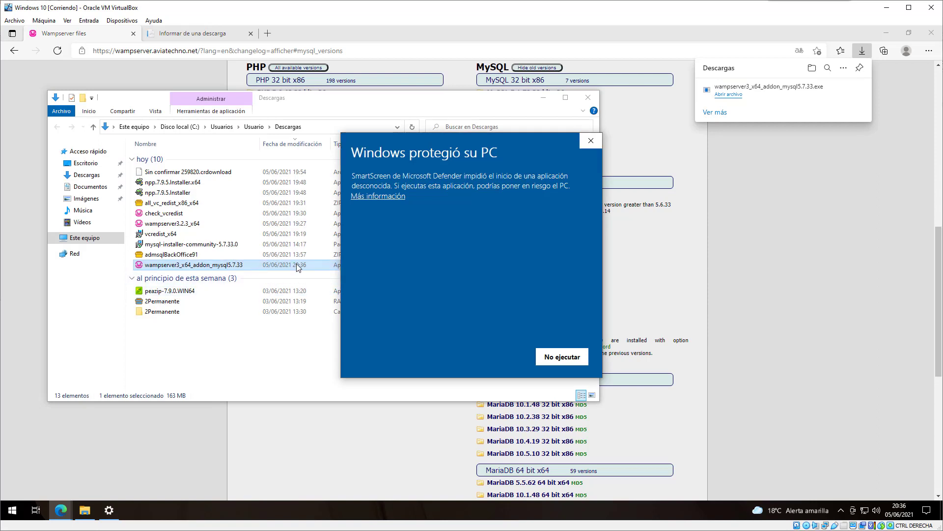
click(382, 196)
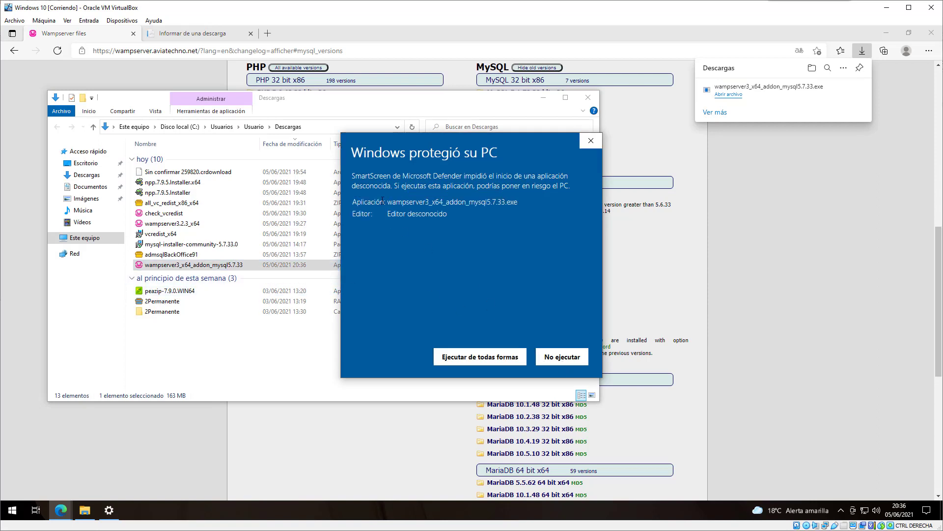
click(449, 363)
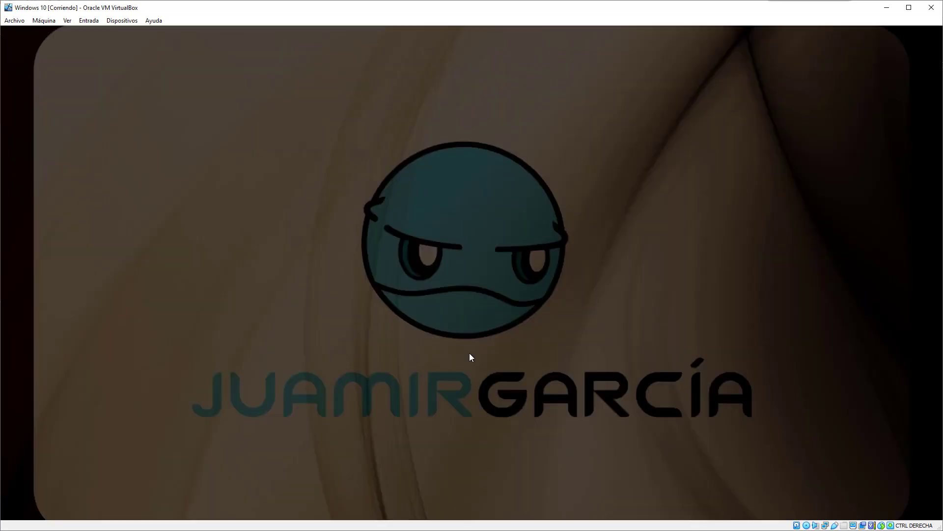
click(452, 341)
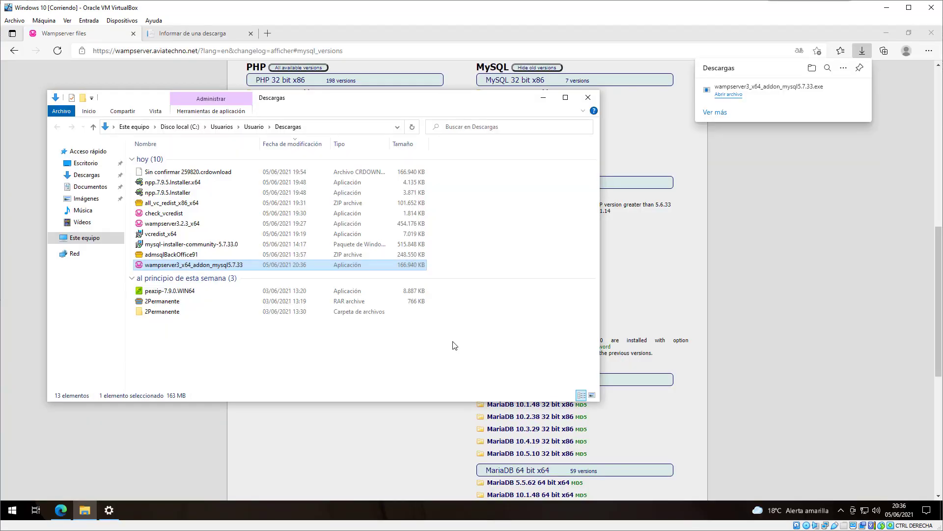
click(472, 297)
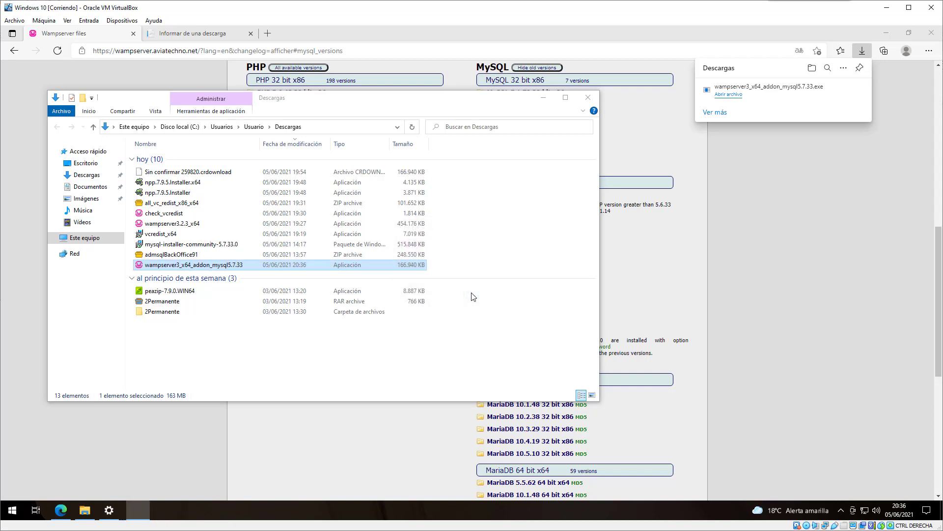
click(526, 347)
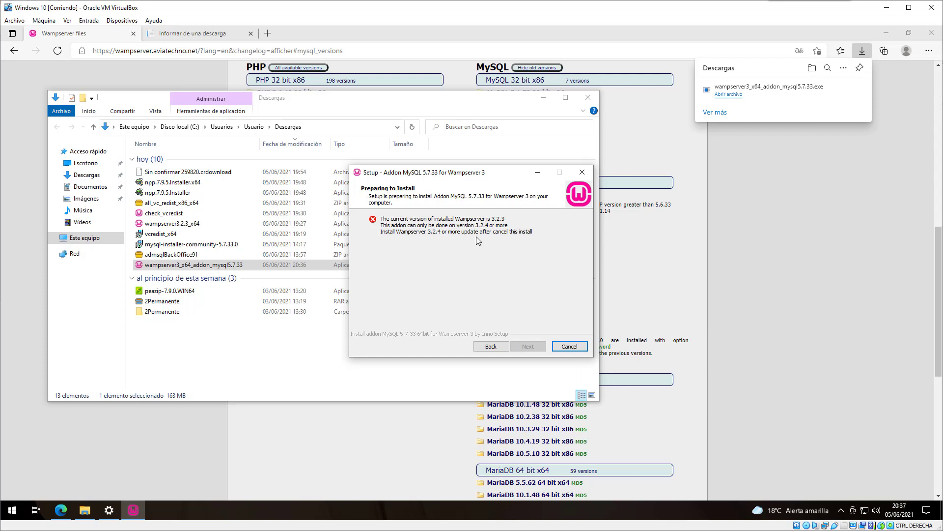
click(570, 346)
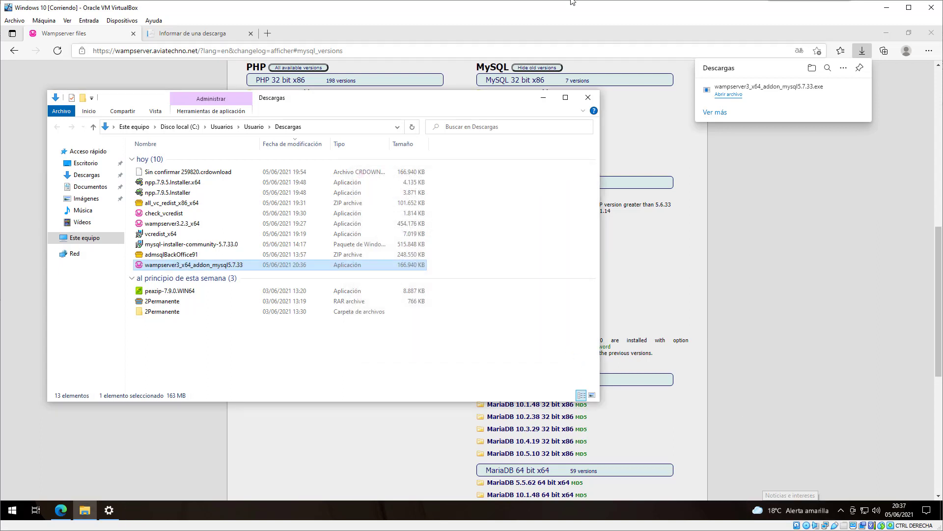
click(542, 98)
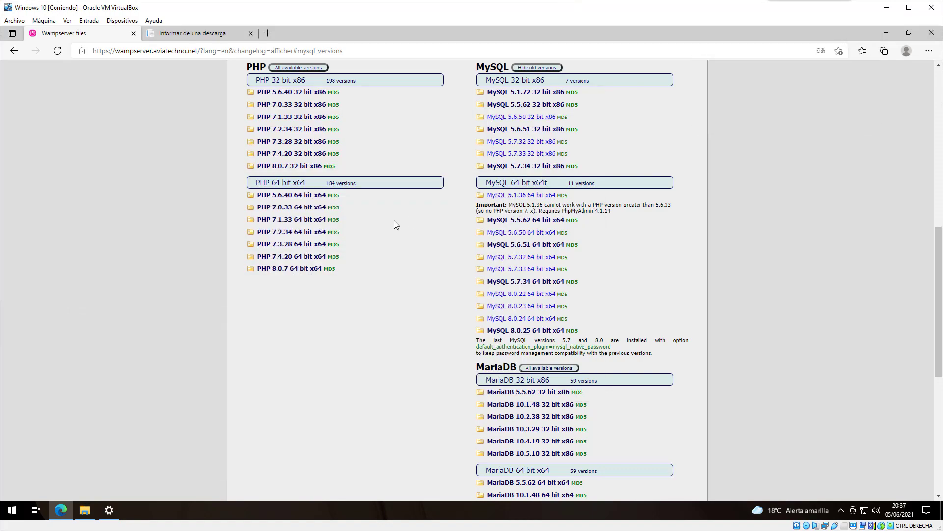
Set the language of the running Wampserver to spanish.
scroll(425, 199, up, 10)
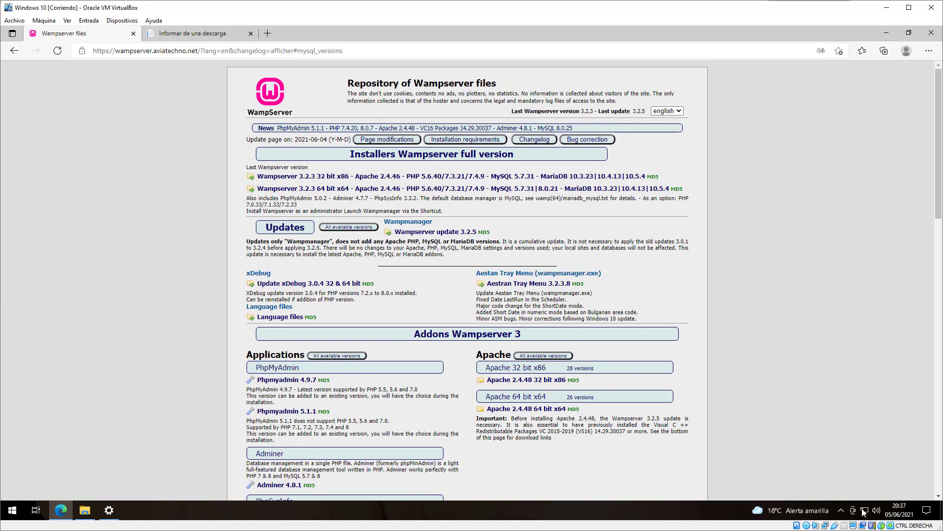
click(841, 509)
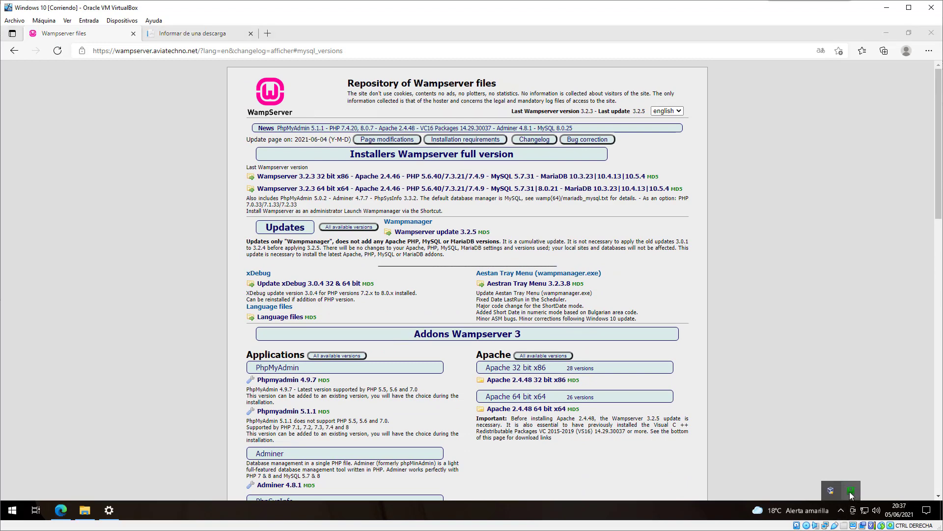
click(850, 490)
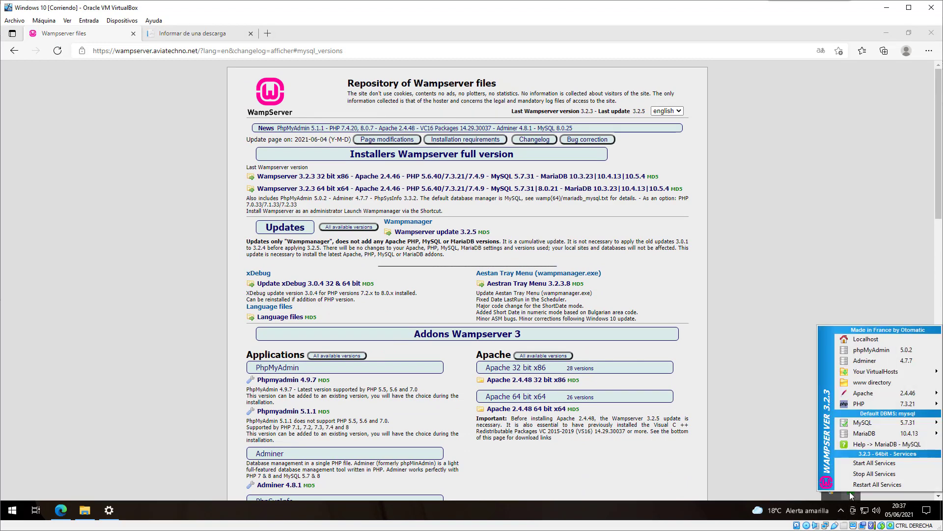
right_click(850, 492)
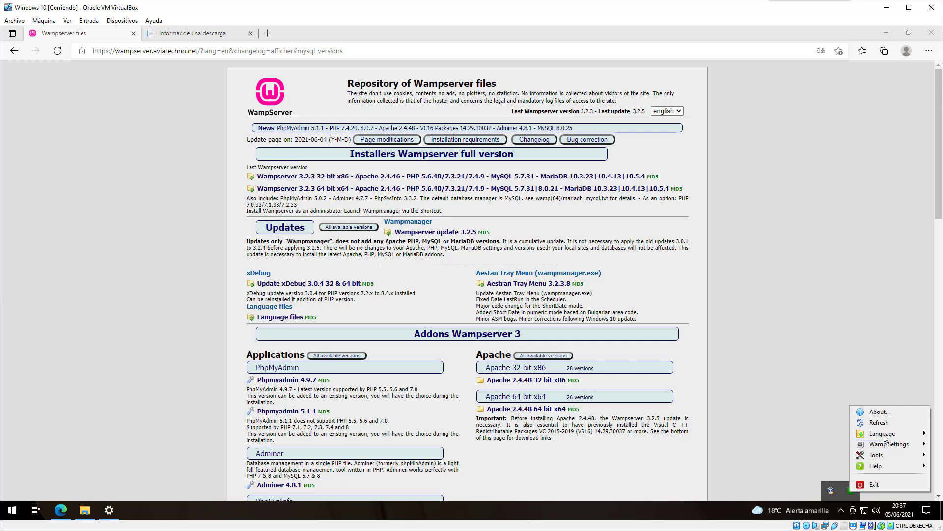
mouse_move(883, 436)
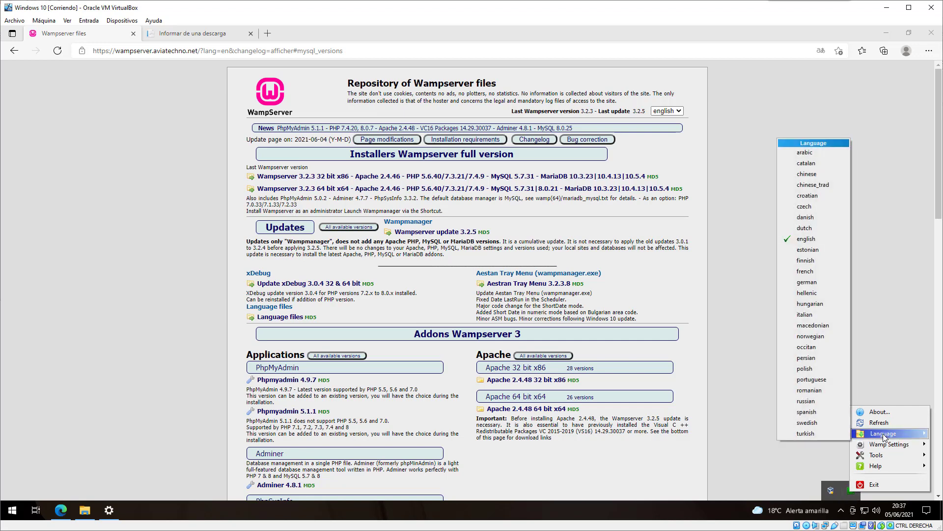
click(811, 422)
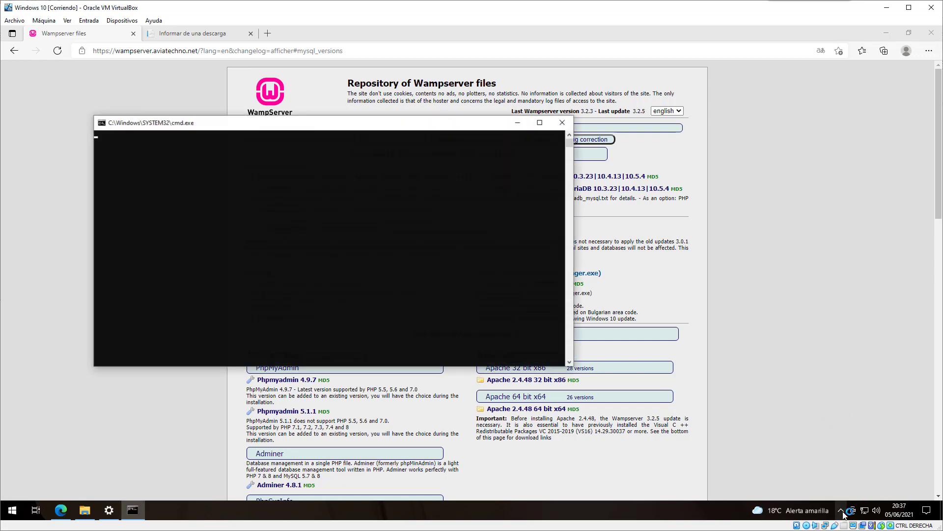
Check whether an Aestan Tray Menu update is available, dismiss the offer to update, and close its About window.
click(842, 513)
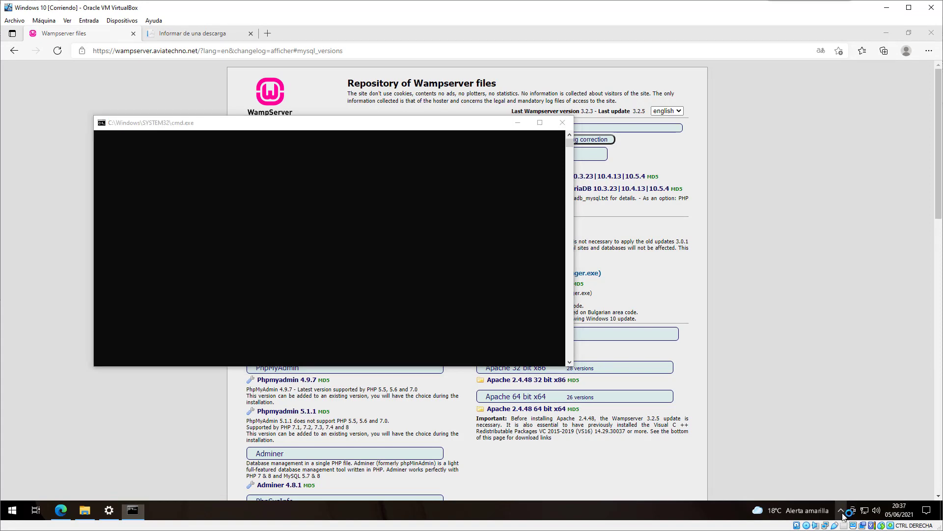
right_click(854, 490)
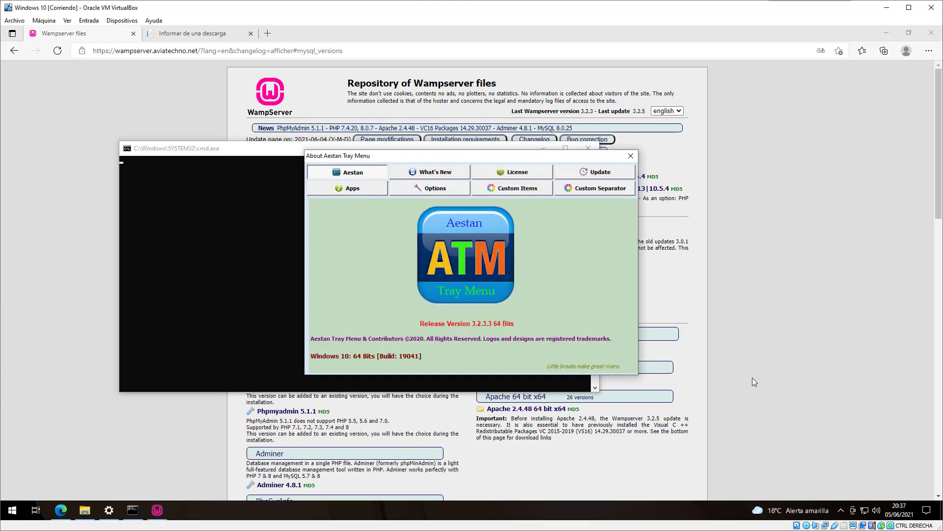
click(590, 173)
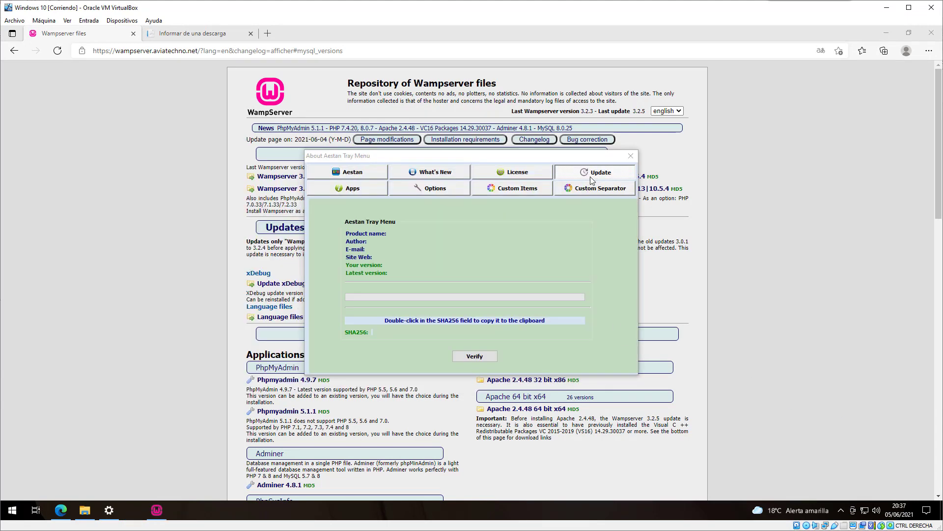
click(473, 356)
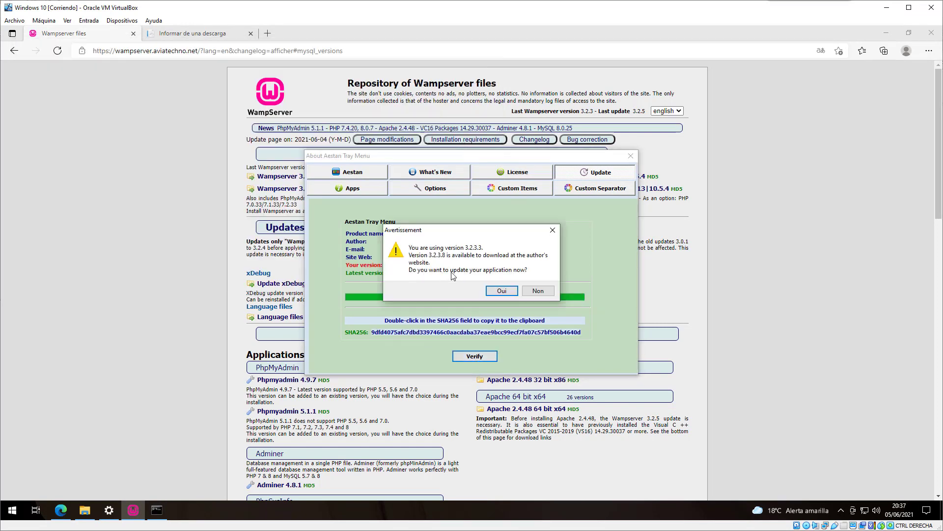
click(553, 231)
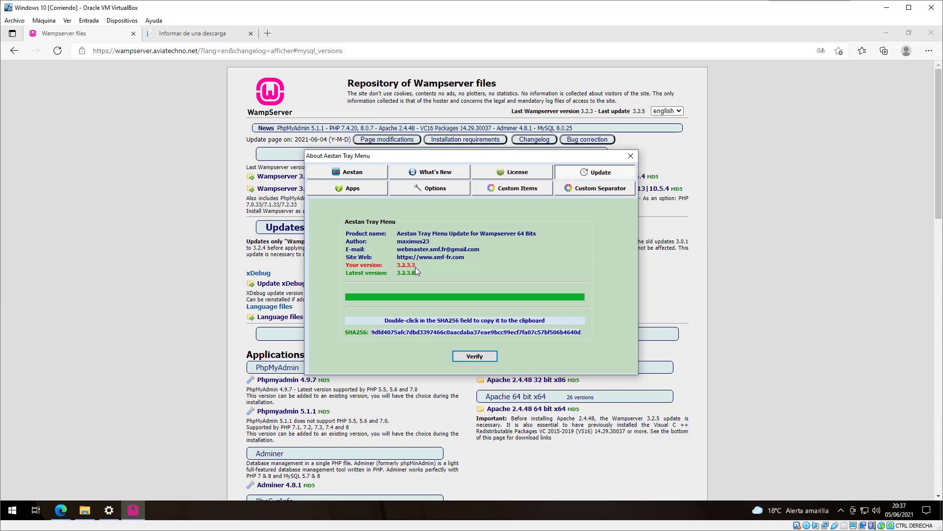
click(632, 156)
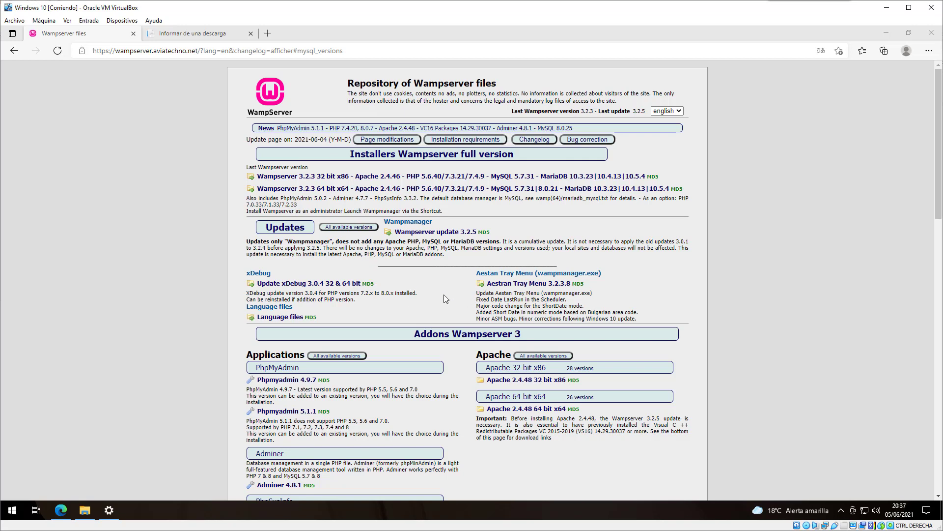
Download the Aestan Tray Menu 3.2.3.8 update from the Wampserver files repository, keeping the file despite the SmartScreen warning.
click(516, 285)
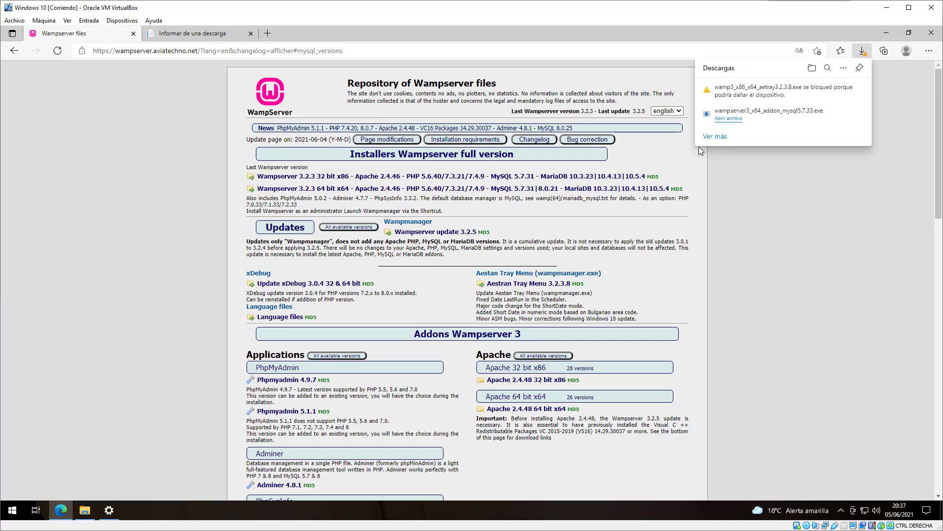
click(852, 90)
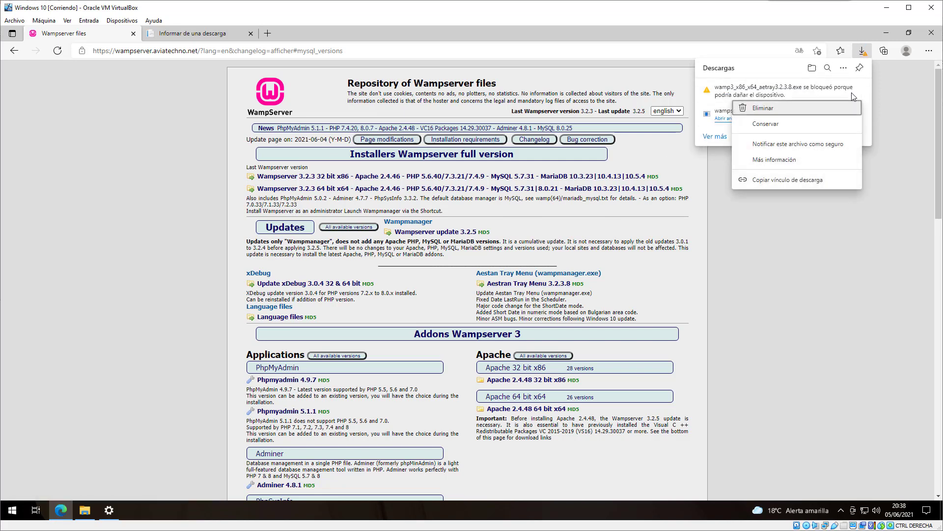
click(765, 125)
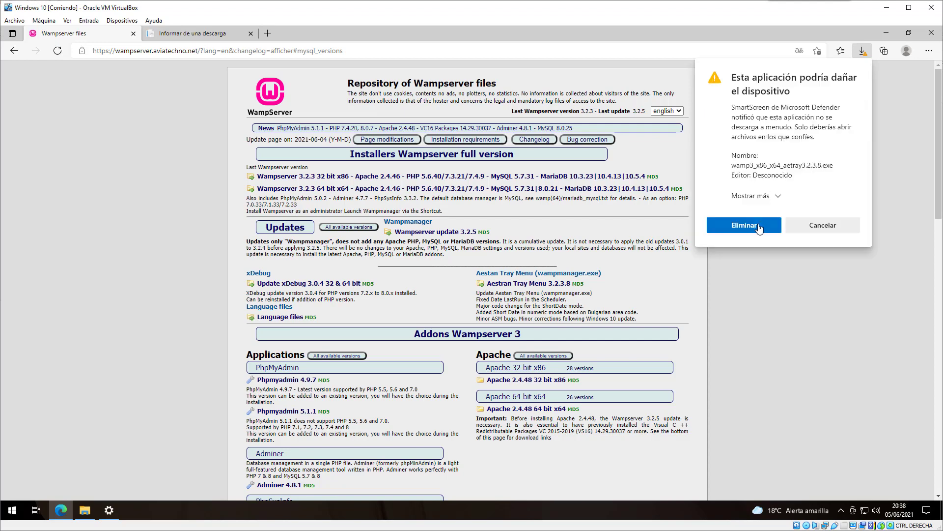
click(774, 196)
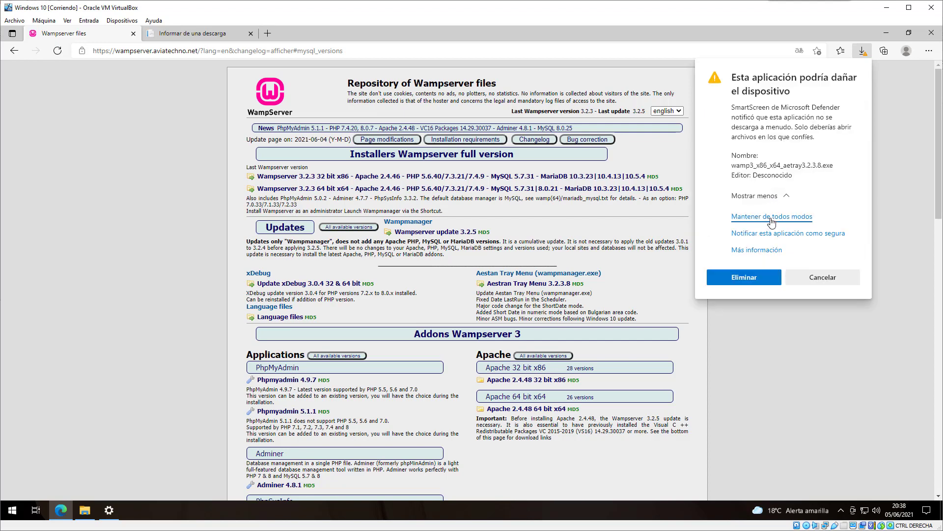
click(773, 217)
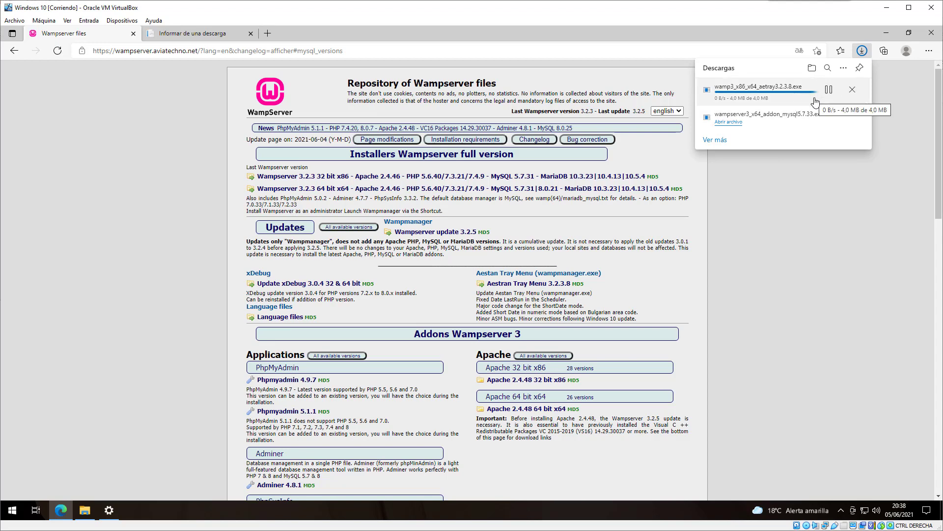
Try to install wamp3_x86_x64_aetray3.2.3.8 into c:\wamp64 with Wampserver colors, running it despite the SmartScreen block, then cancel its setup and close the Descargas folder.
click(829, 89)
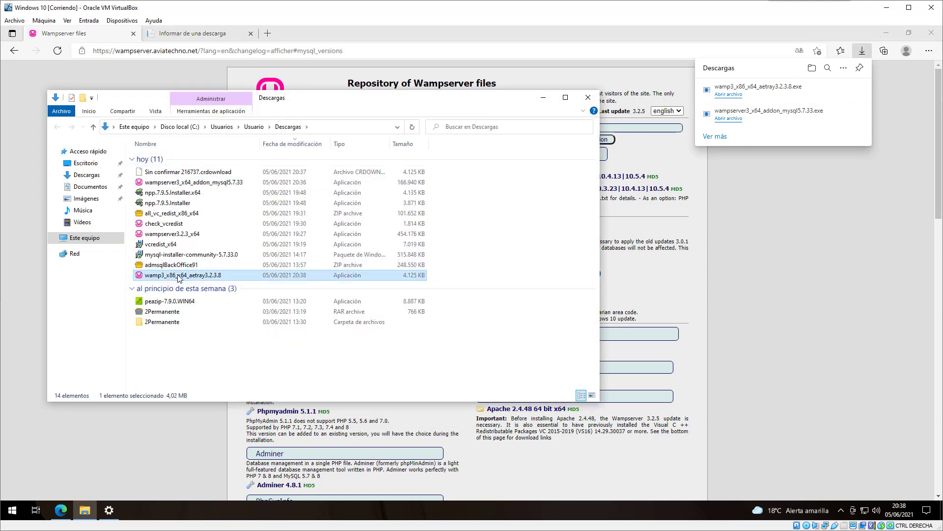
double_click(301, 275)
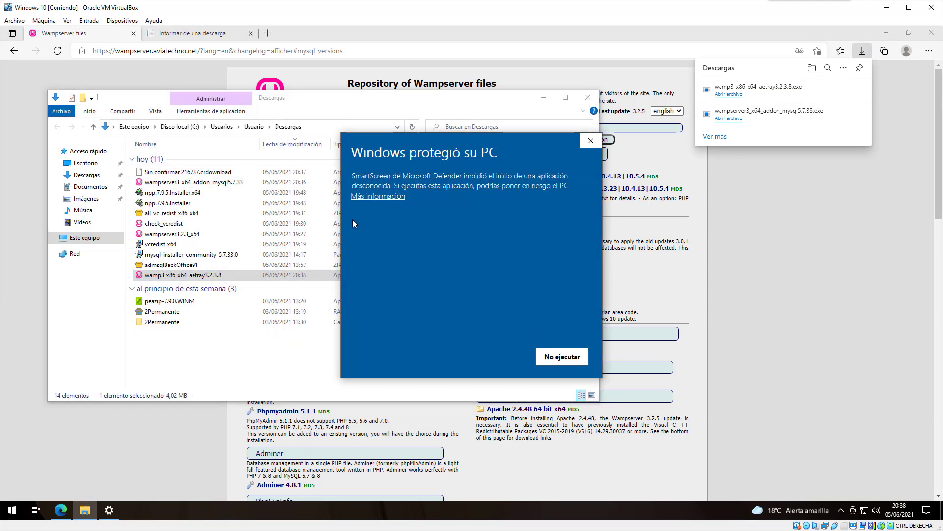
click(370, 197)
click(461, 357)
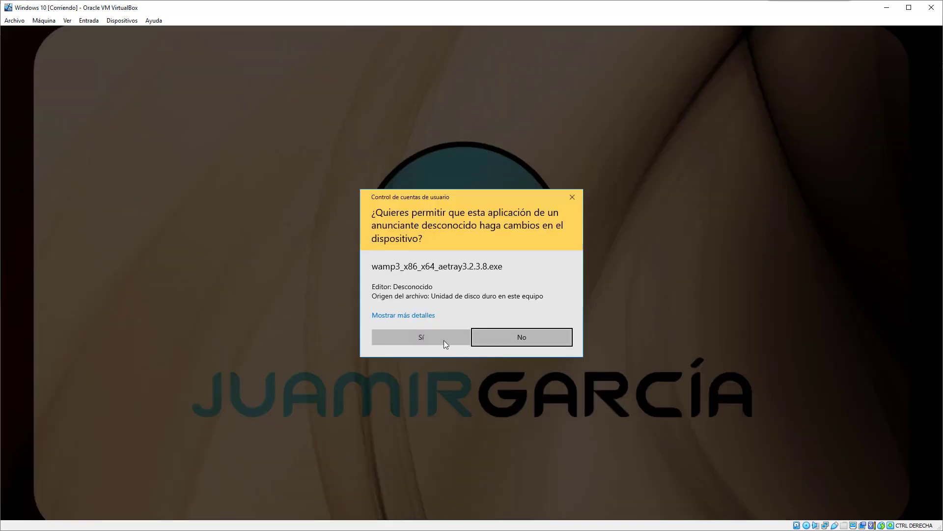
click(443, 341)
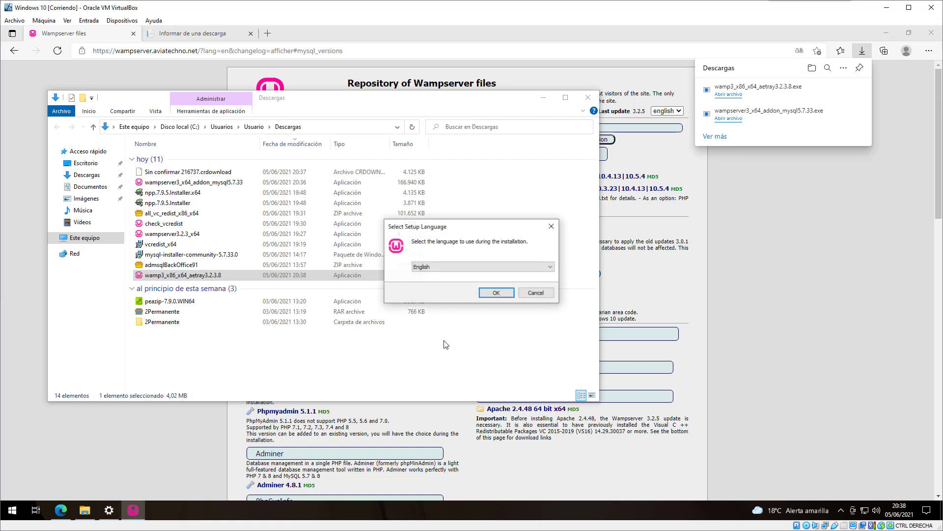
click(483, 297)
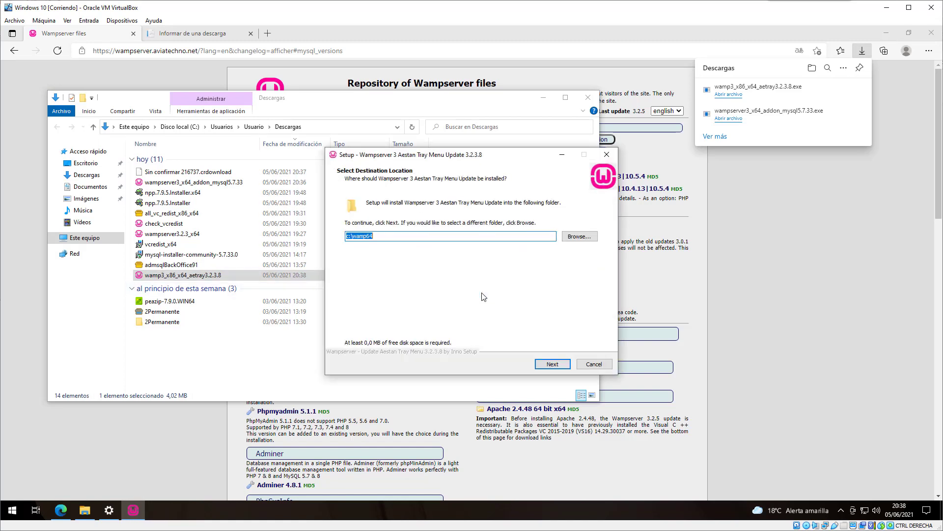
click(552, 366)
click(553, 365)
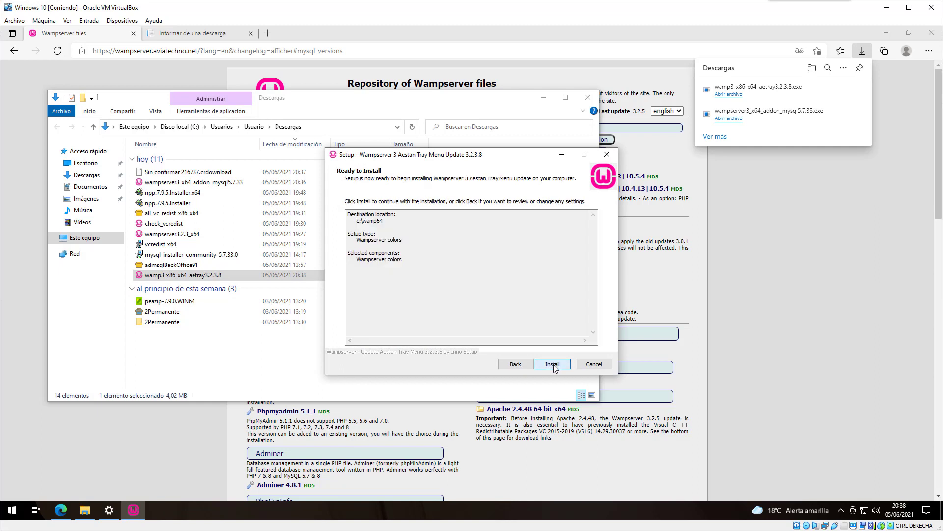
click(553, 364)
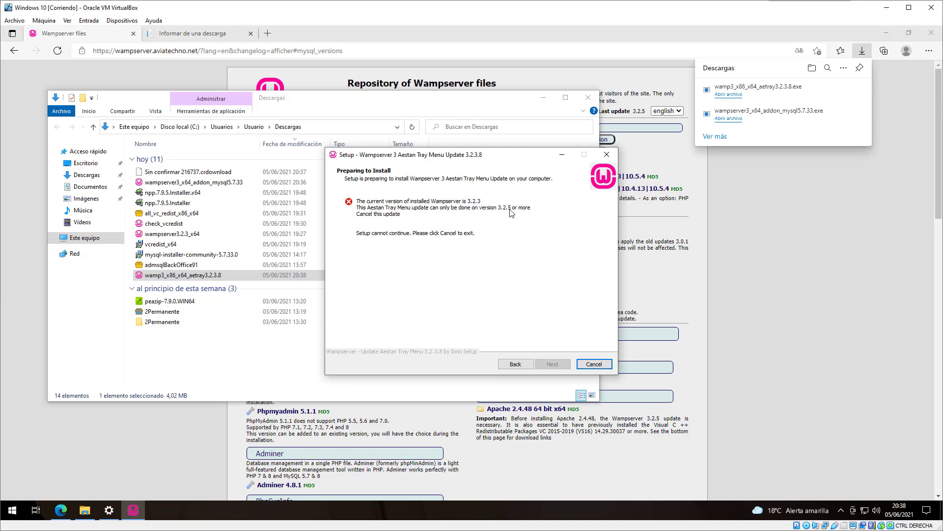
click(594, 363)
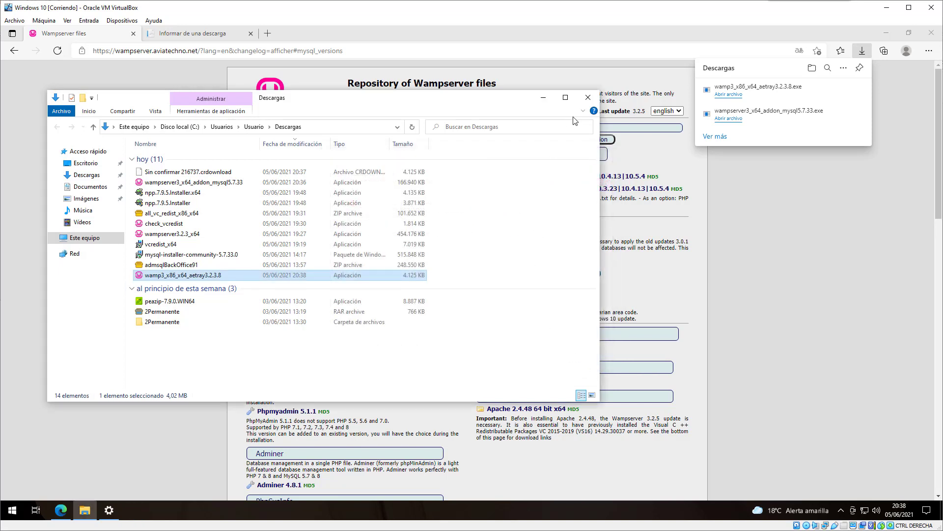
click(587, 96)
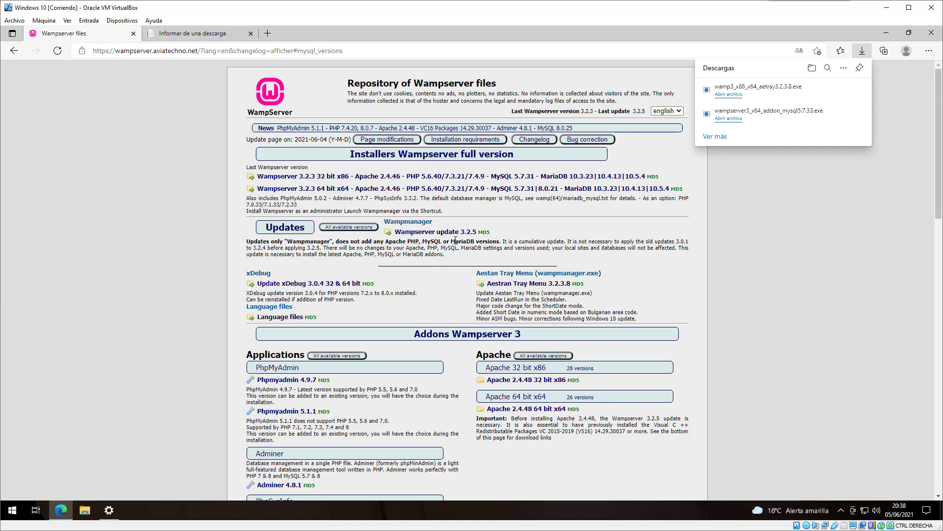
Download Wampserver update 3.2.5 from the Wampserver files repository and show the downloaded file in the Descargas folder.
click(442, 233)
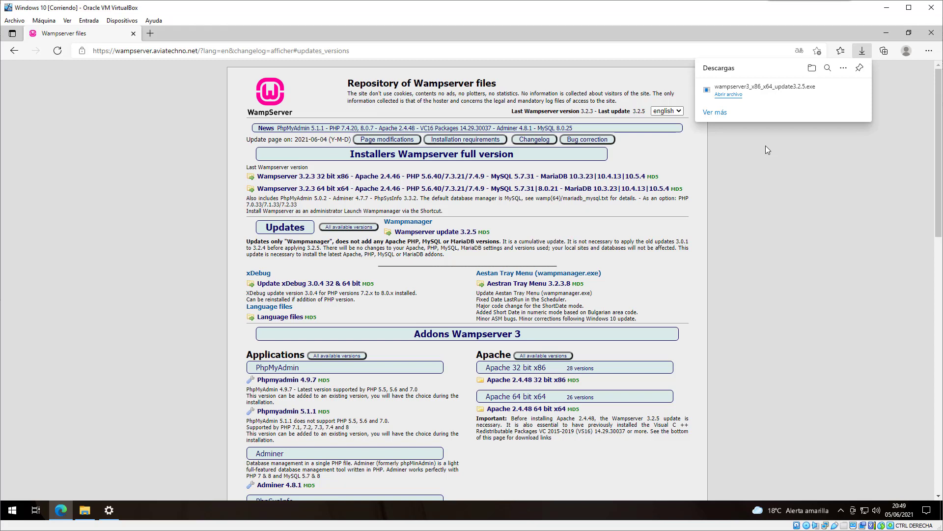
mouse_move(734, 97)
click(829, 91)
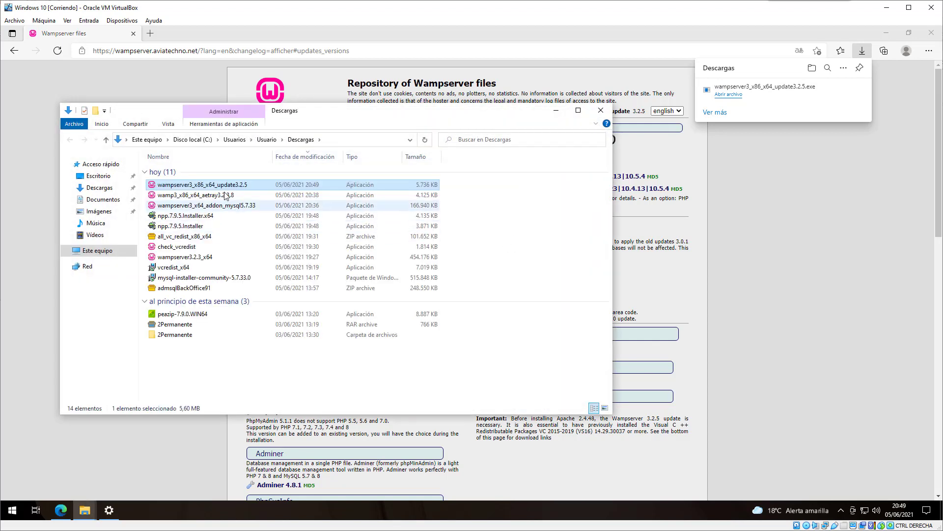
Install wampserver3_x86_x64_update3.2.5 with Wampserver colors, letting setup automatically close the applications in use, and finish the setup.
double_click(227, 187)
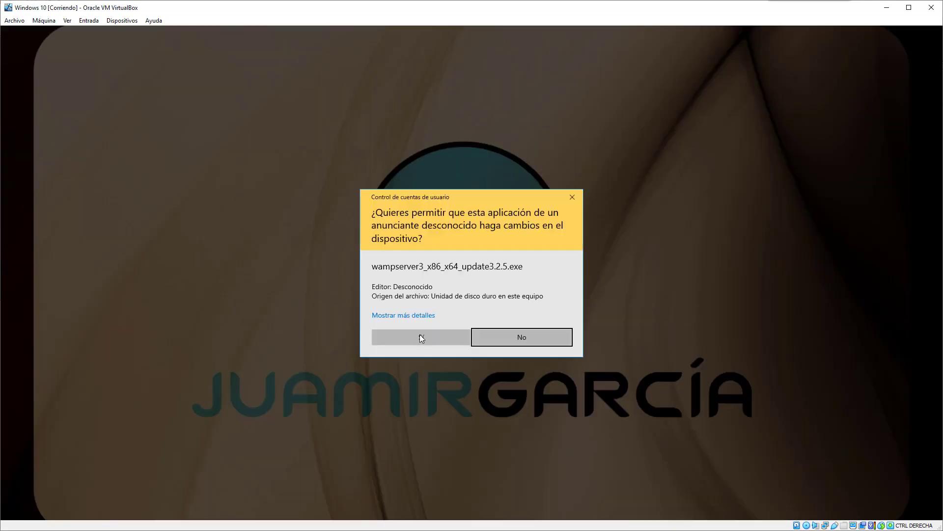
click(420, 336)
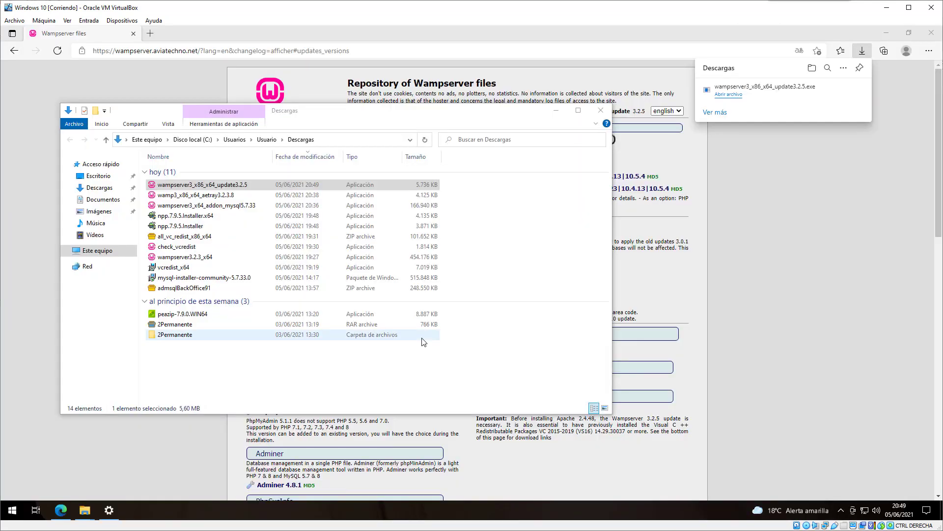
click(495, 292)
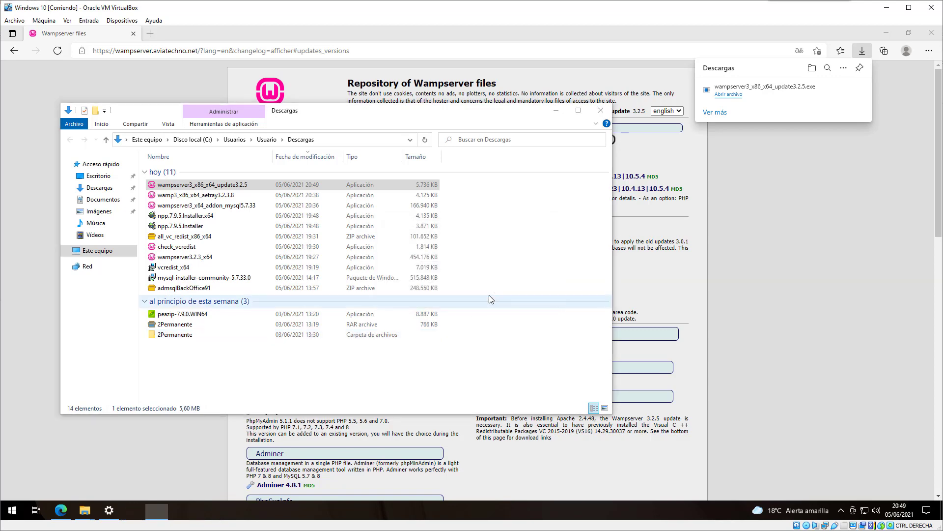
click(547, 365)
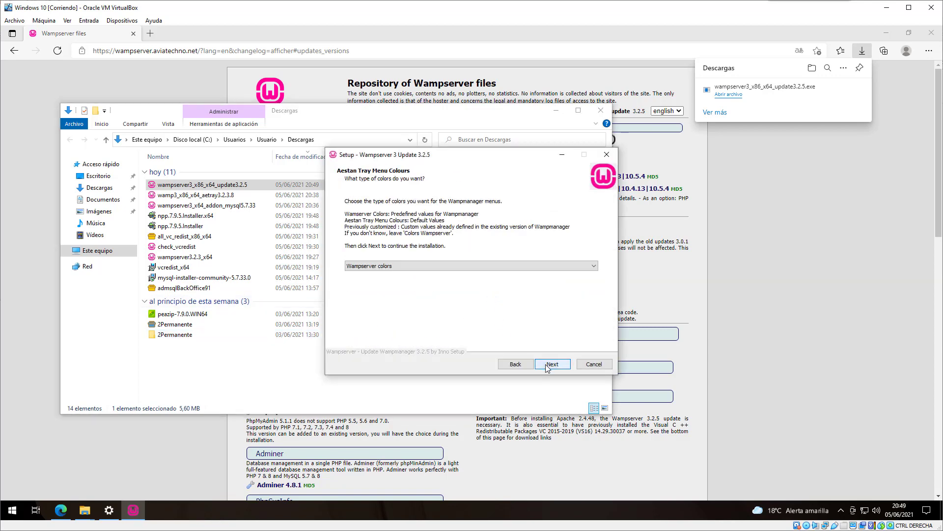
click(548, 365)
click(551, 364)
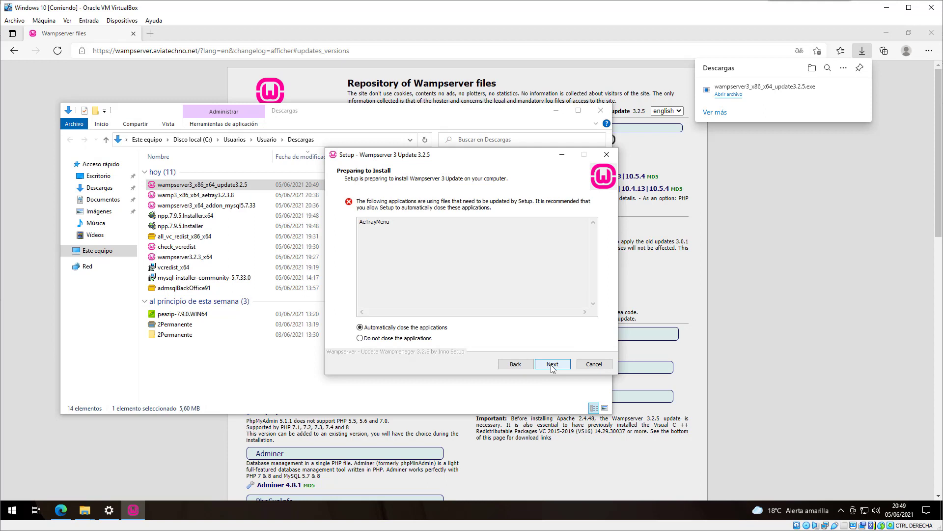
click(552, 364)
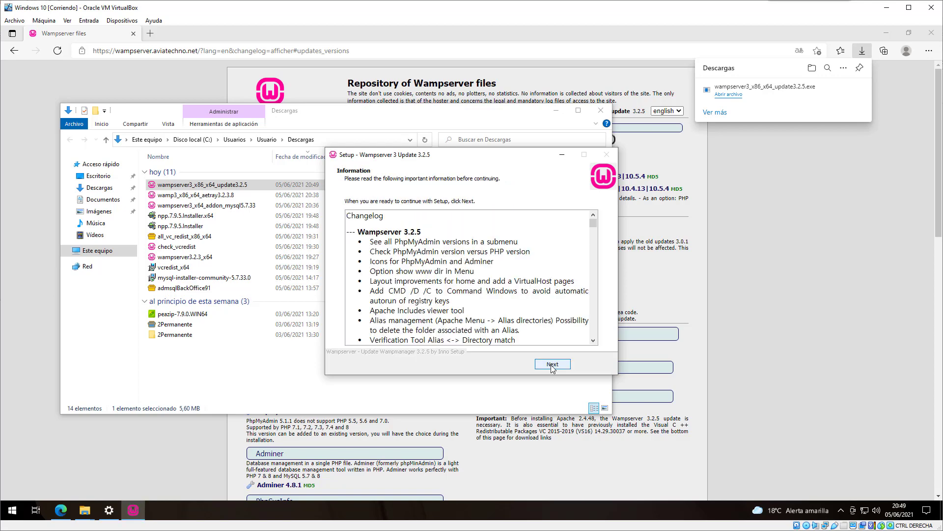
click(553, 364)
click(552, 364)
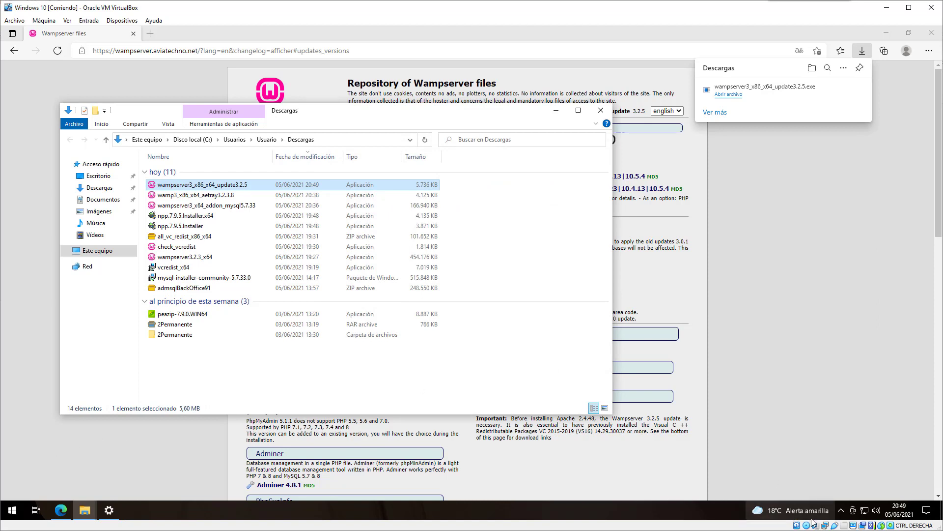
Install wamp3_x86_x64_aetray3.2.3.8 into c:\wamp64 with English as setup language and Wampserver colors, allowing it to make changes, and finish the setup.
click(841, 511)
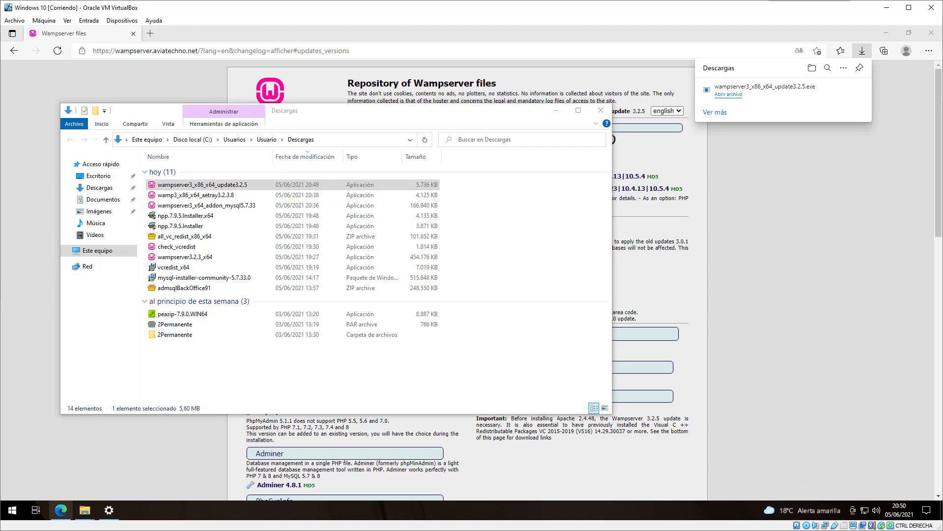
click(204, 197)
double_click(204, 198)
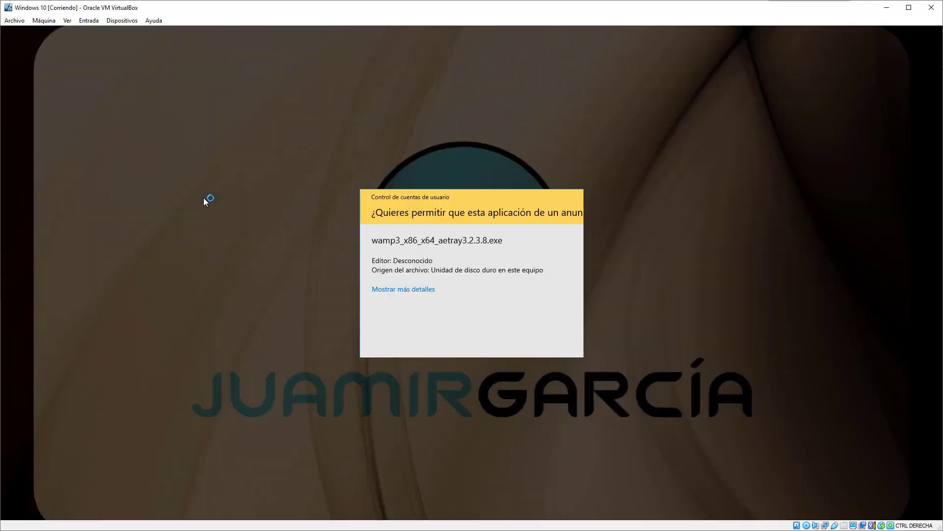
click(433, 340)
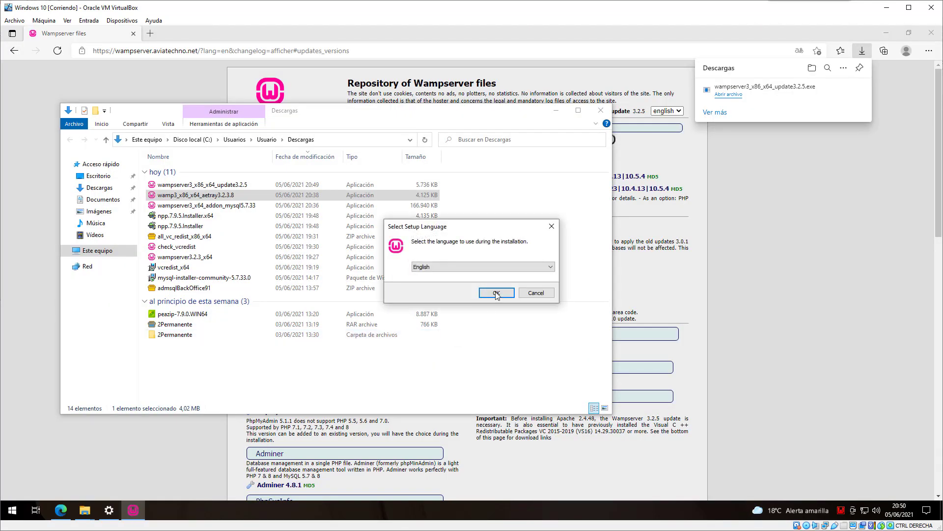
click(497, 293)
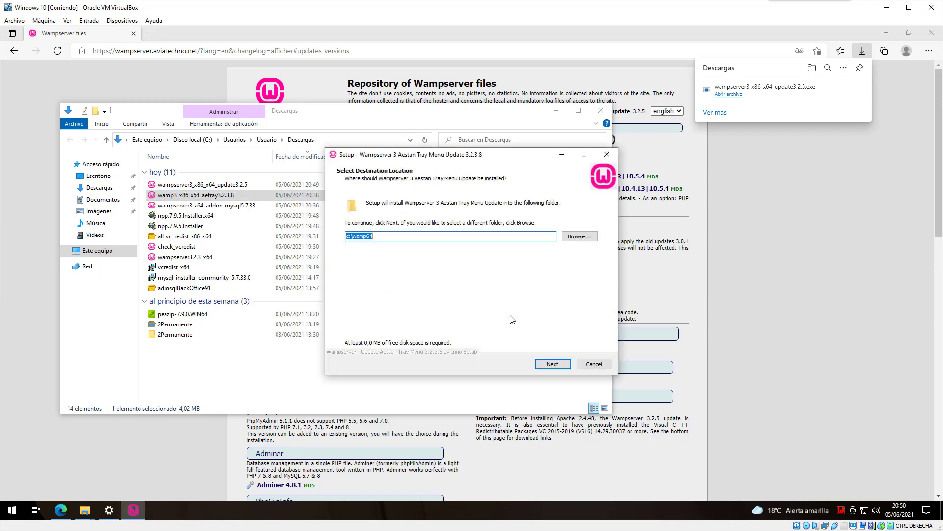
click(553, 364)
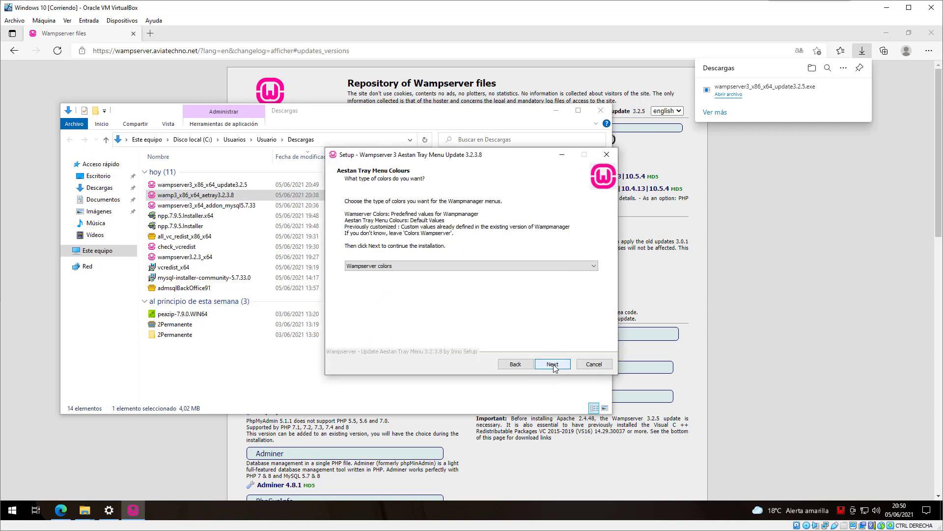
click(553, 365)
click(553, 365)
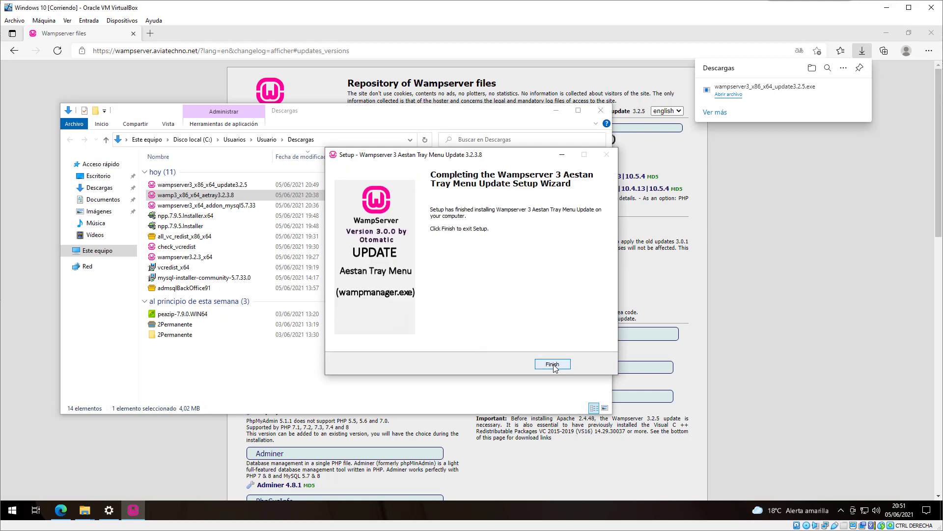
click(552, 364)
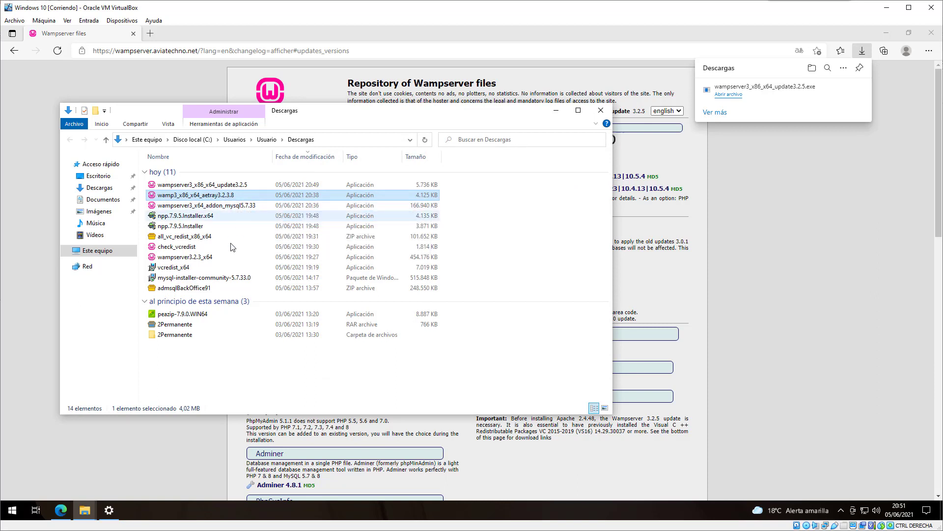
Install wampserver3_x64_addon_mysql5.7.33, allowing it to make changes, read the MySQL version information through to the end, and finish the setup.
double_click(237, 208)
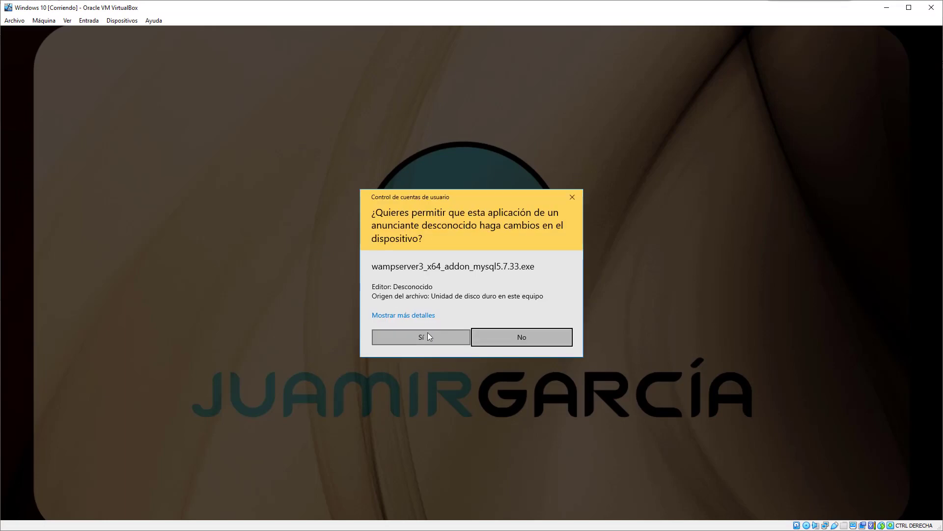
click(428, 337)
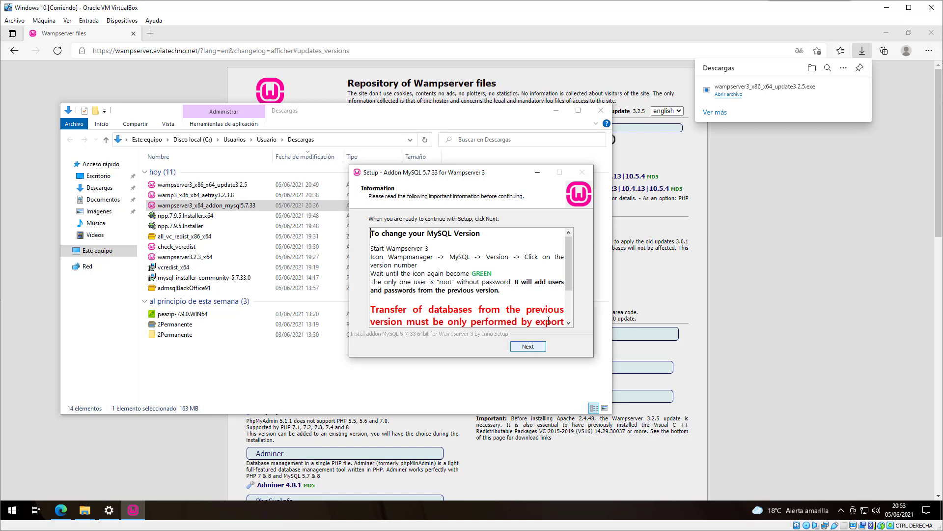
drag(568, 294, 575, 318)
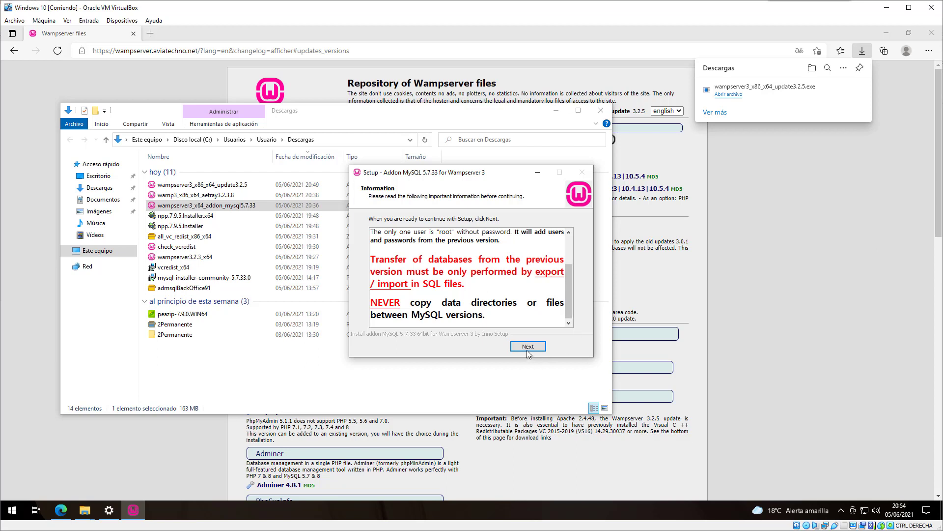
drag(486, 319, 368, 304)
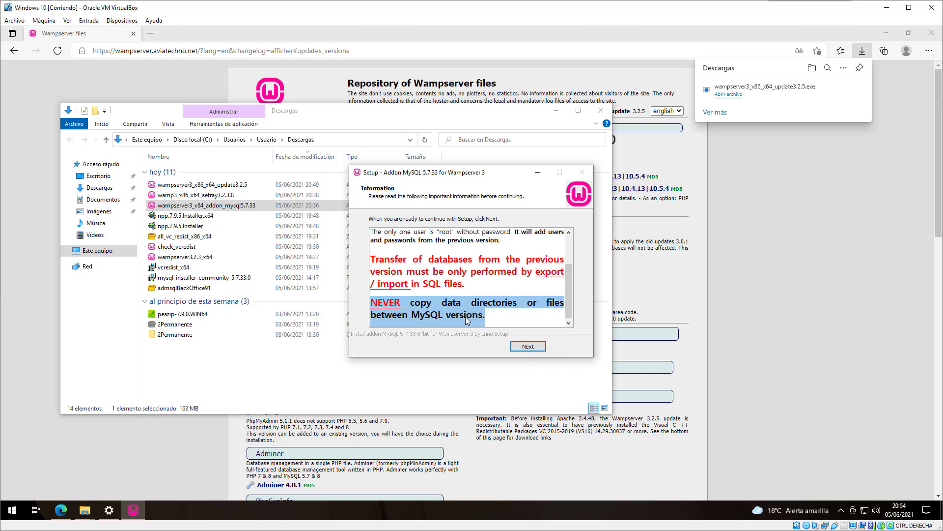
click(528, 347)
click(528, 347)
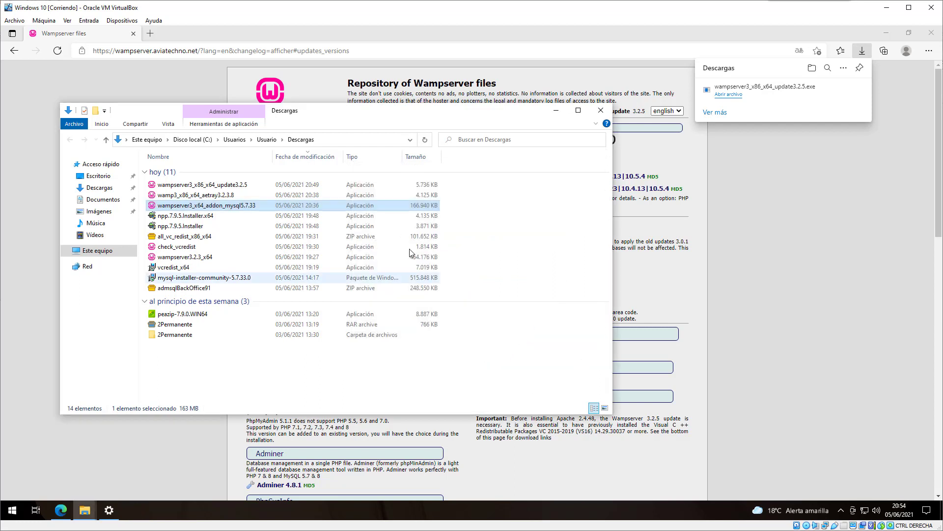
Close both Descargas folder windows and the Wampserver files page in Edge.
mouse_move(847, 96)
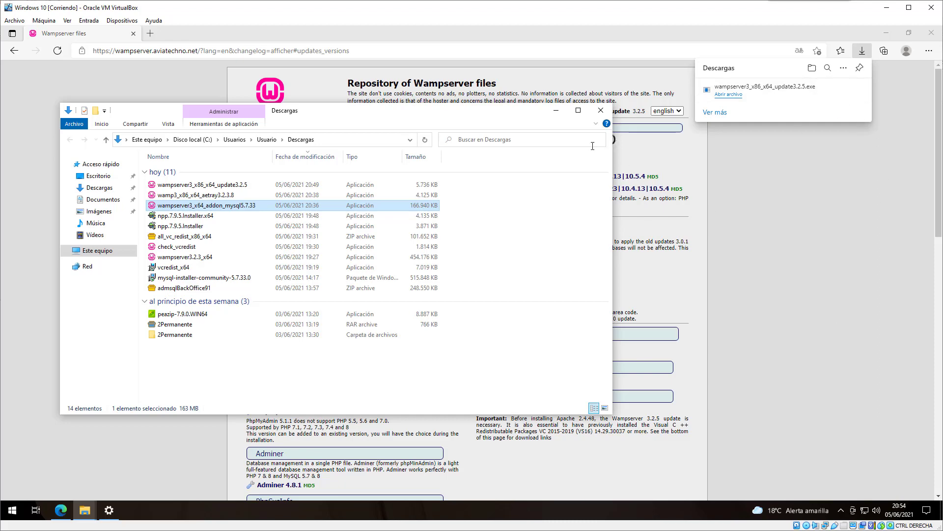
click(599, 112)
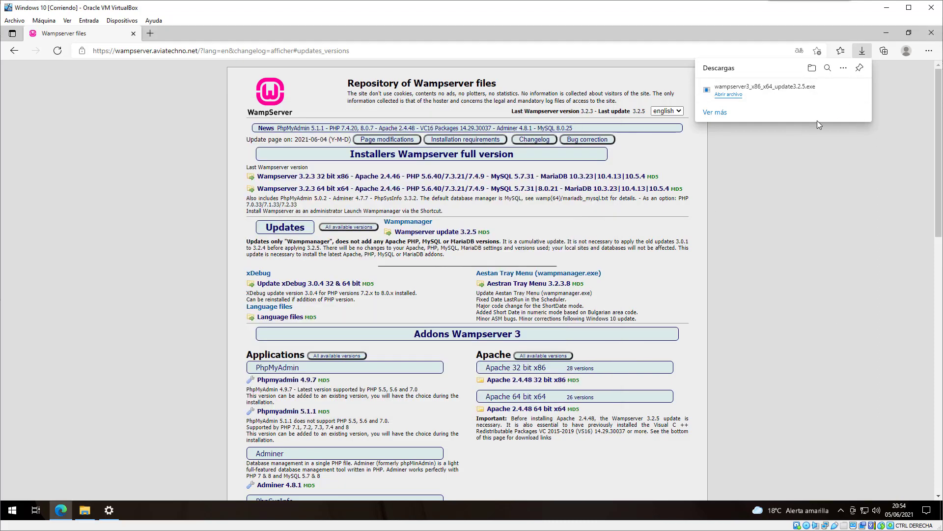
click(931, 35)
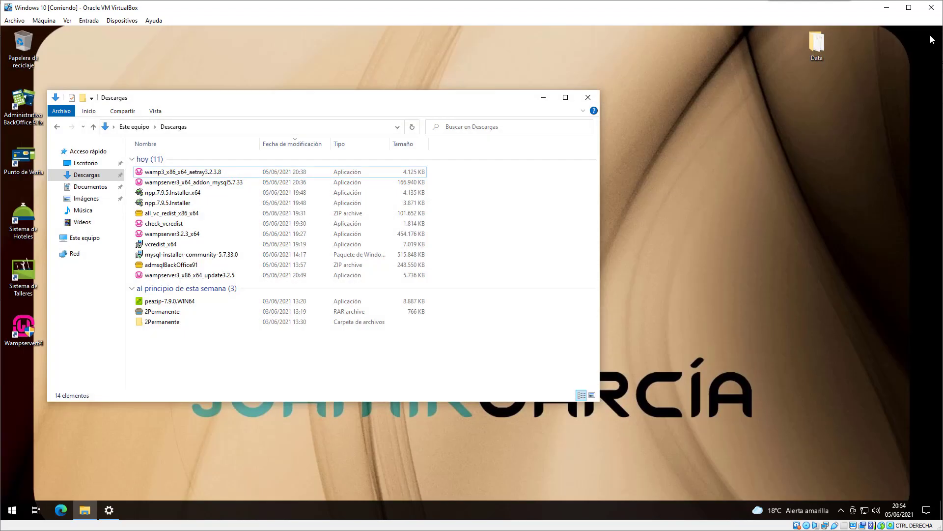
click(588, 99)
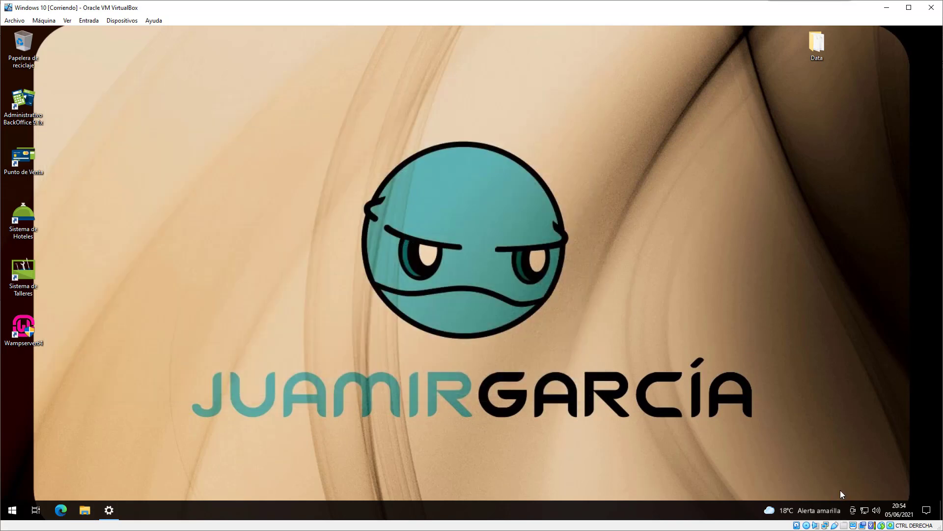
Browse to C:\wamp64\bin\mysql\mysql5.7.33 in File Explorer, look inside its data folder and return to mysql5.7.33.
click(84, 513)
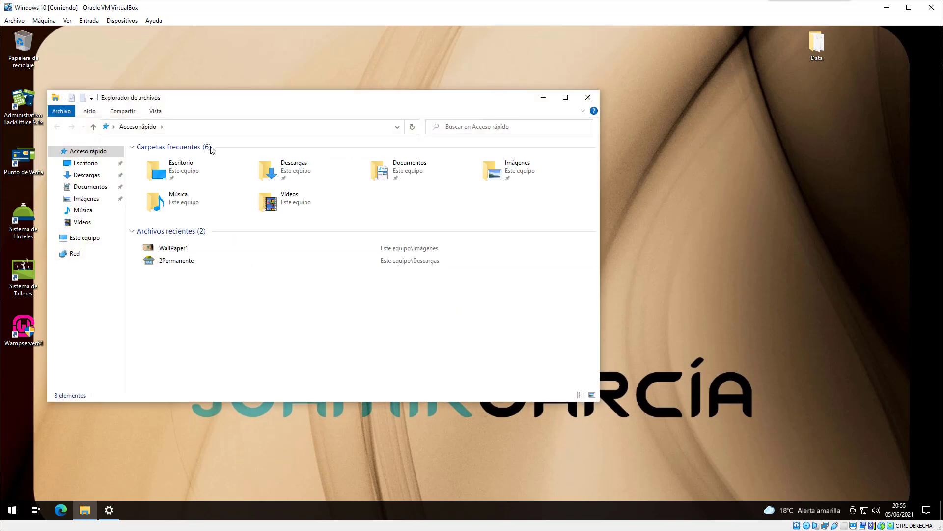
click(71, 241)
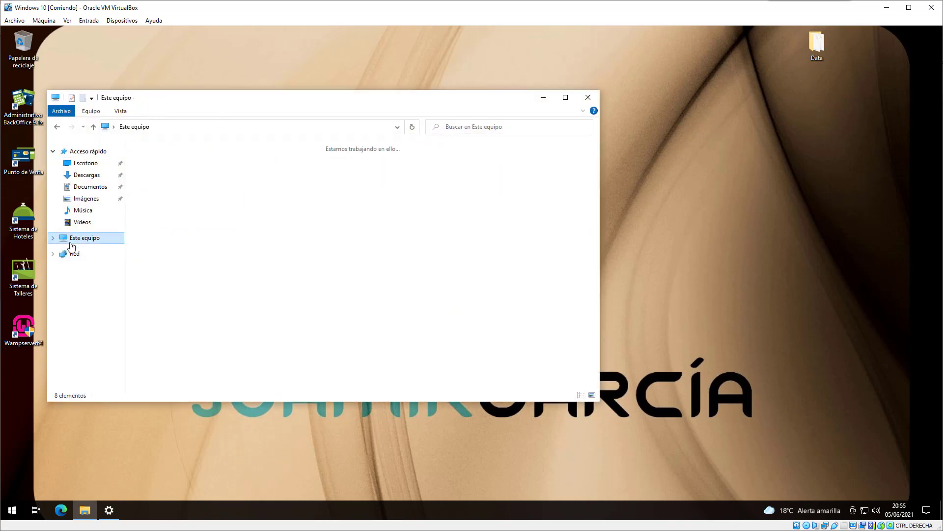
double_click(189, 272)
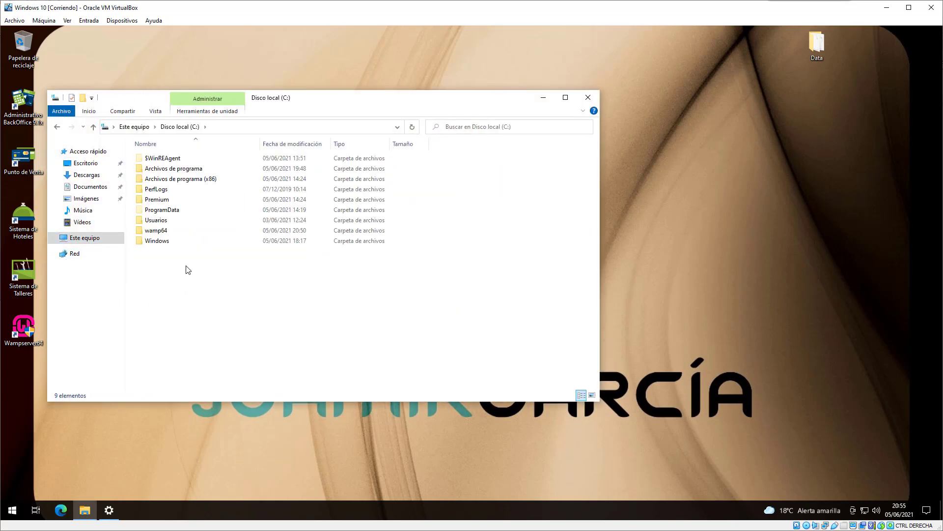
double_click(157, 230)
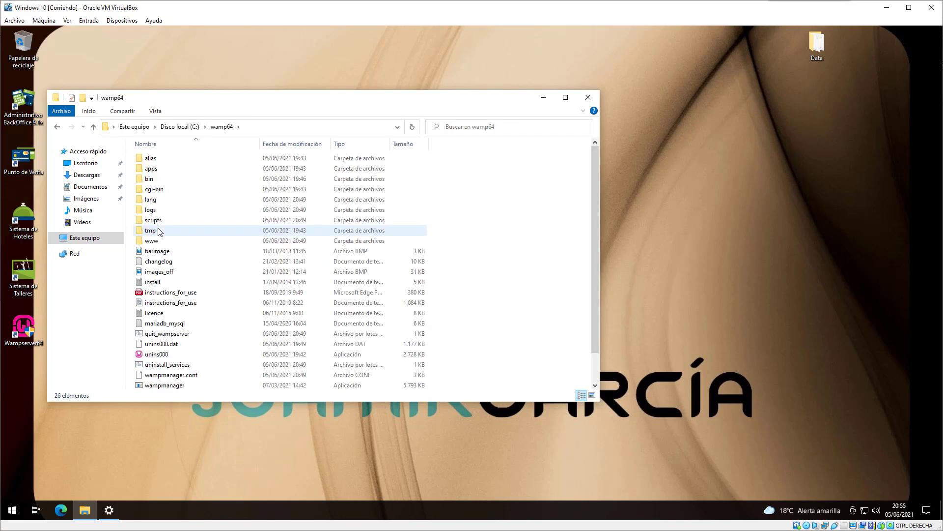
double_click(150, 180)
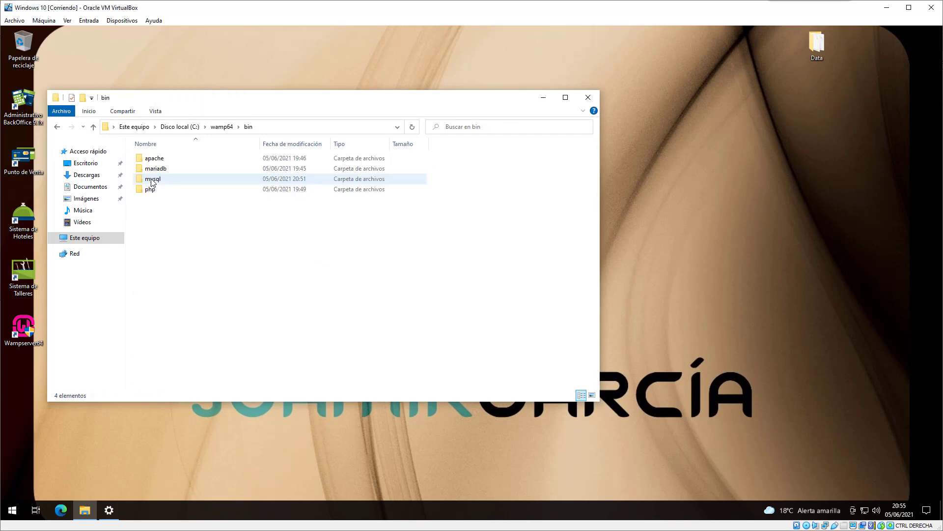
double_click(153, 180)
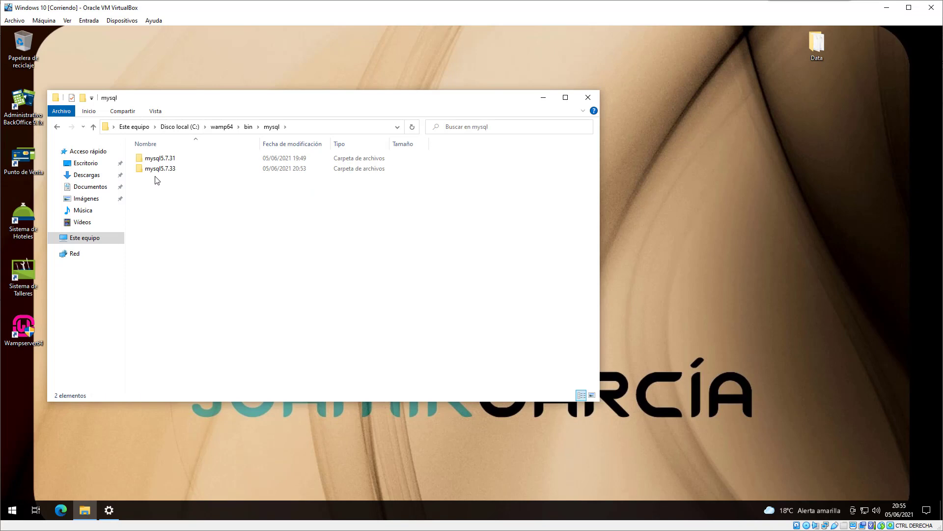
double_click(159, 169)
click(154, 170)
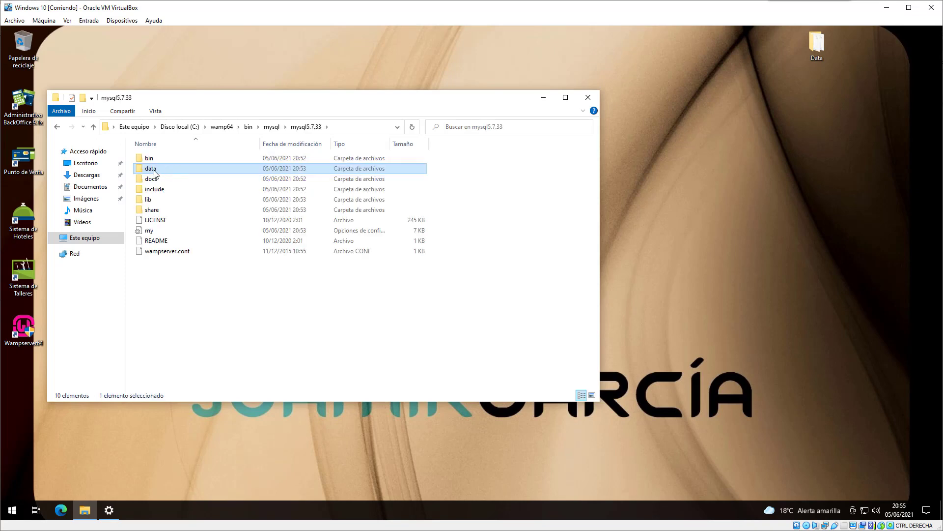
double_click(153, 169)
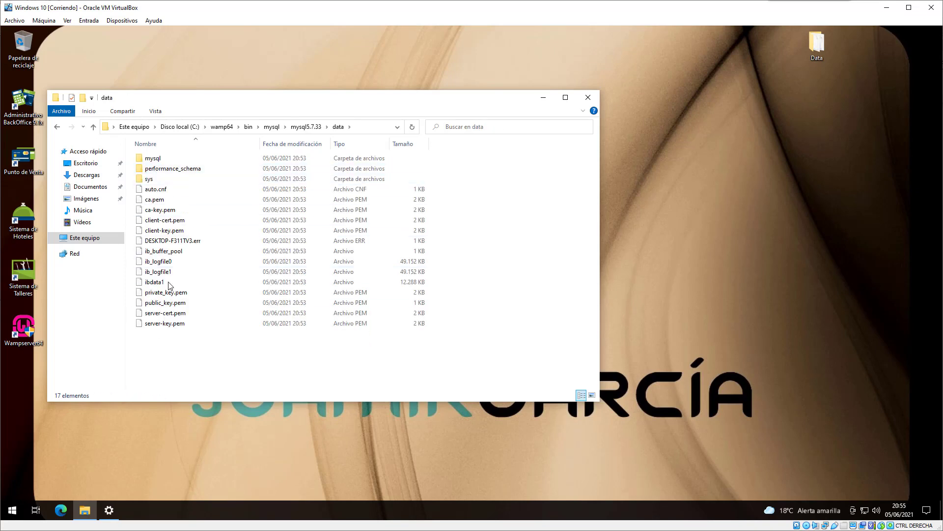
click(306, 126)
Check the desktop Data folder's contents, move the folder into mysql5.7.33 replacing the files in the destination, and close the folder window.
click(820, 54)
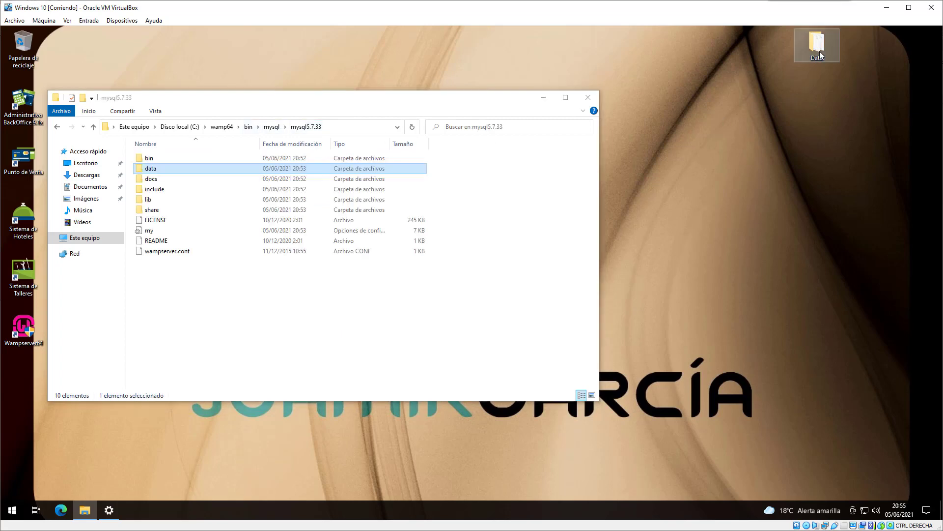
double_click(819, 54)
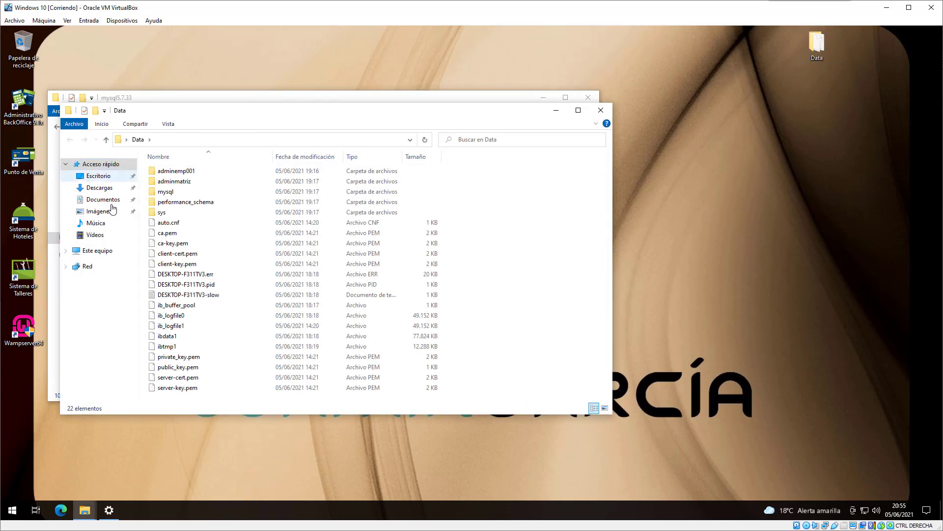
click(600, 109)
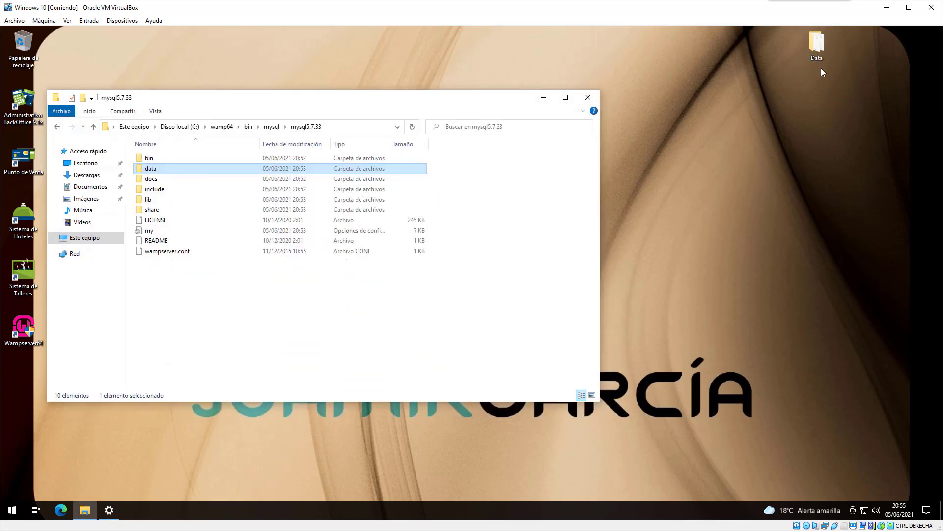
drag(816, 48, 214, 325)
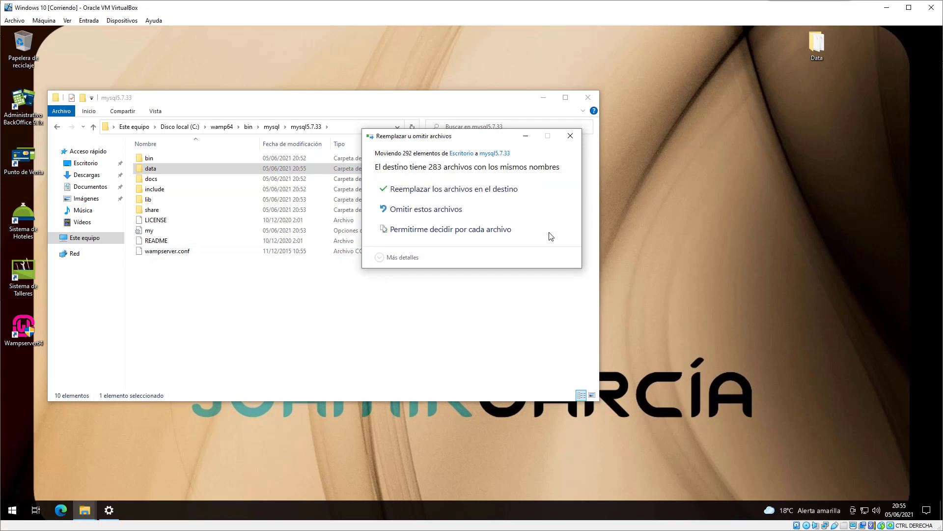
click(480, 191)
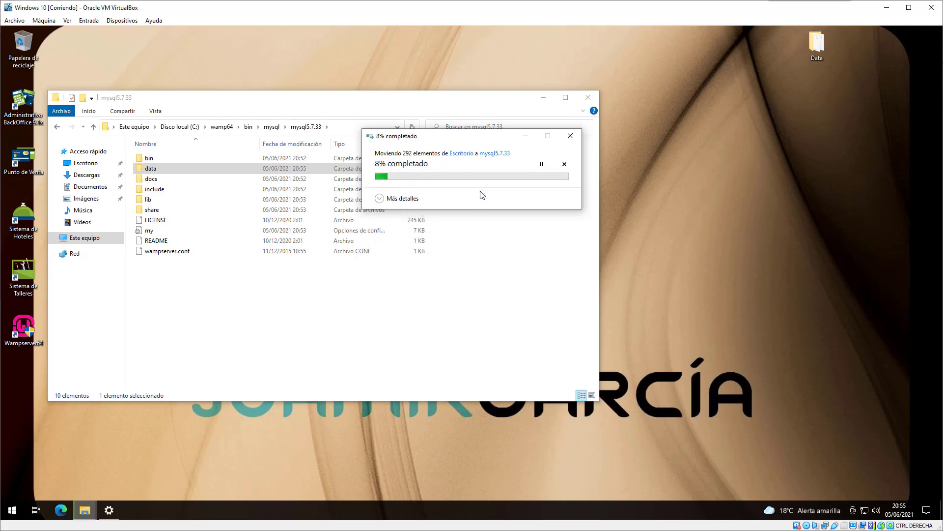
click(594, 97)
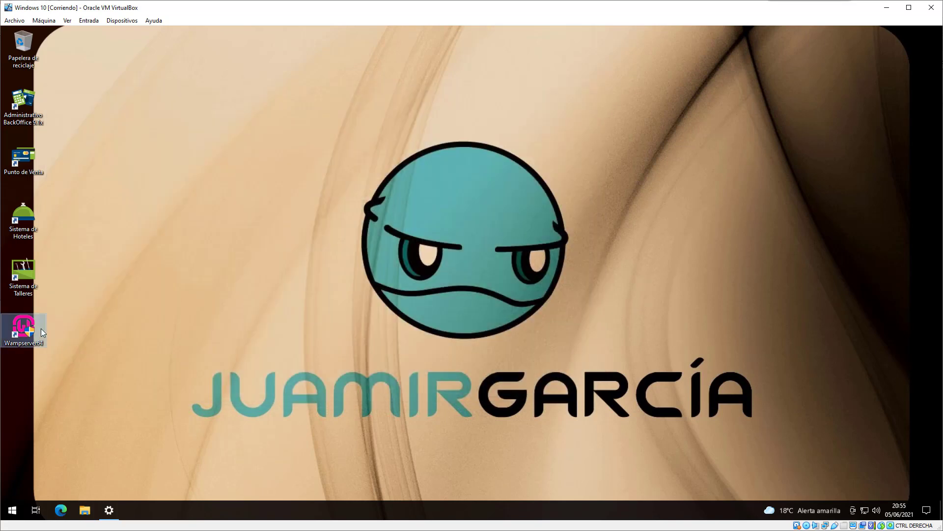
Start Wampserver64 from the desktop, allowing it to make changes, and open Wampmanager's menu with its settings and tools.
double_click(40, 329)
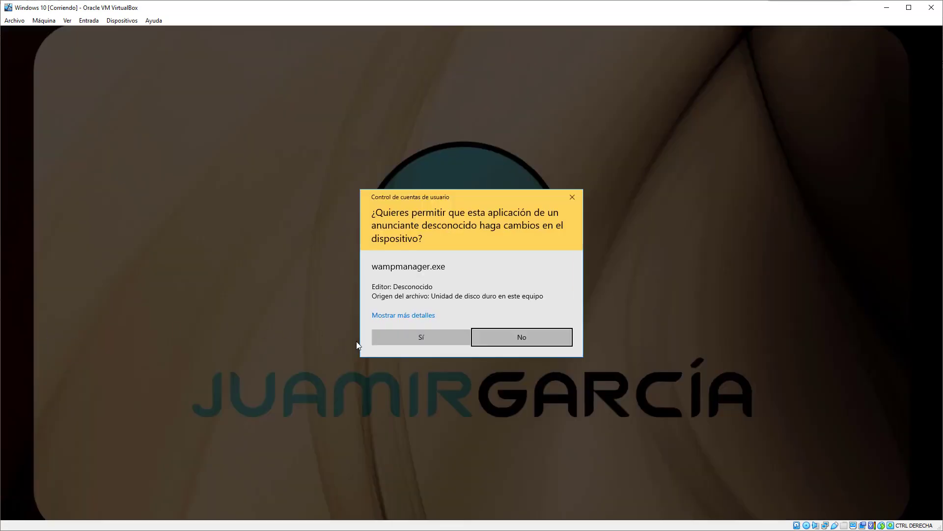
click(414, 339)
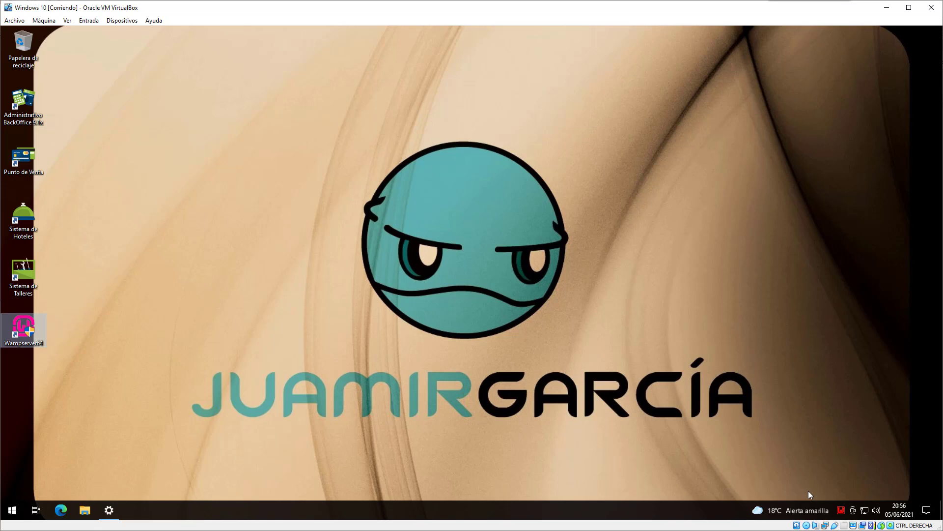
click(840, 509)
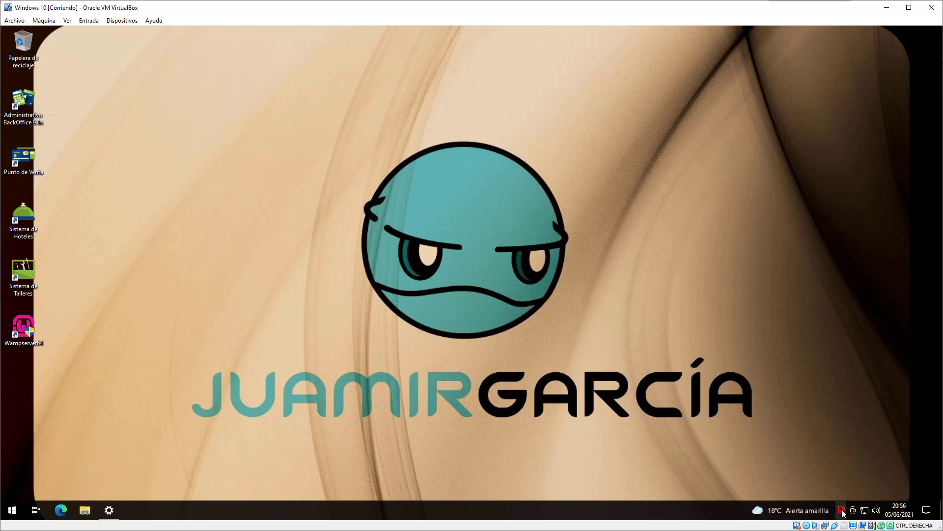
click(843, 513)
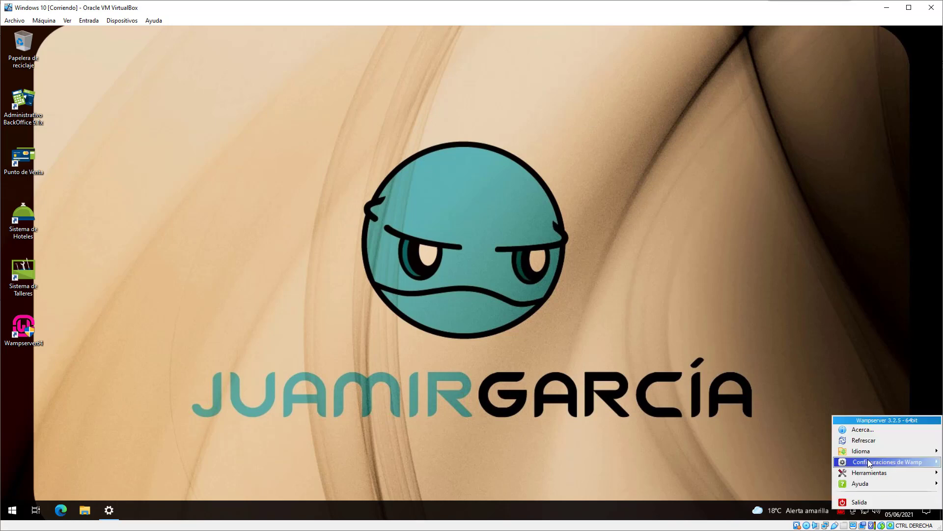
mouse_move(870, 477)
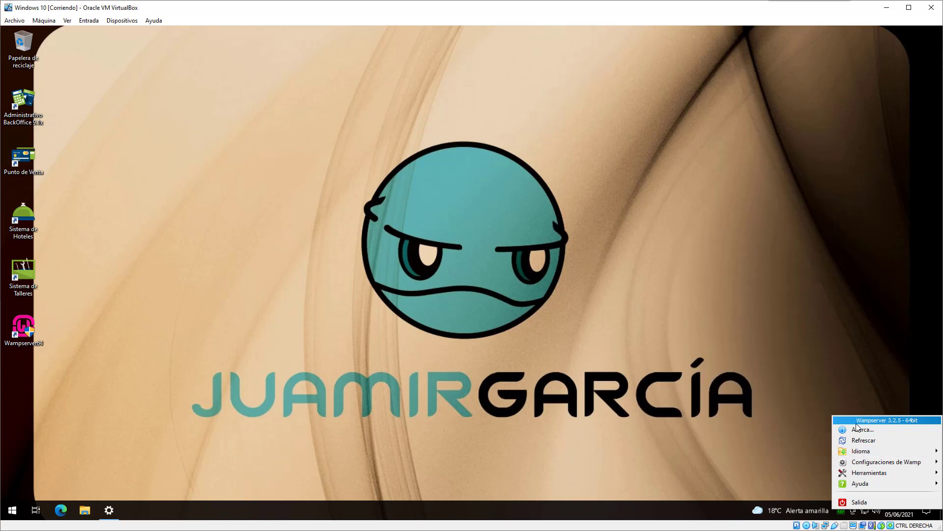
Switch Wampserver's active MySQL version to 5.7.33.
click(747, 449)
click(840, 510)
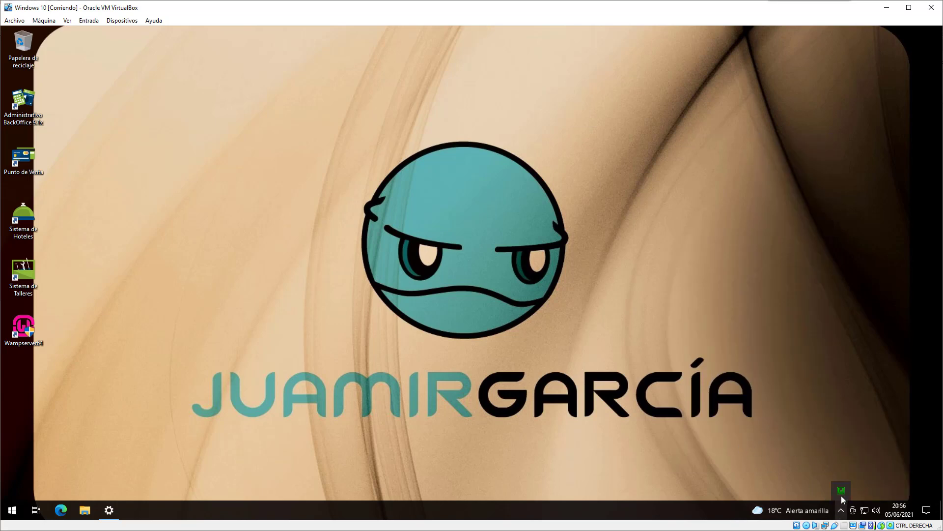
click(842, 492)
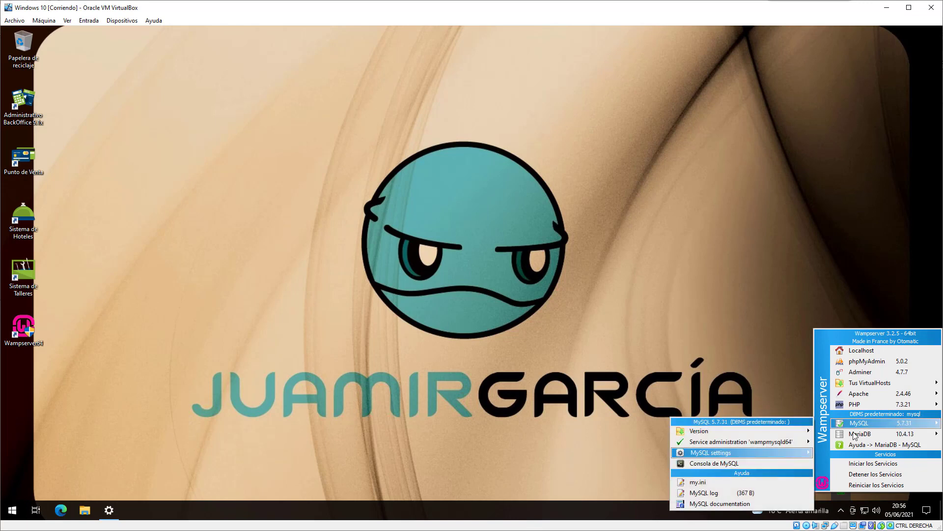
mouse_move(856, 426)
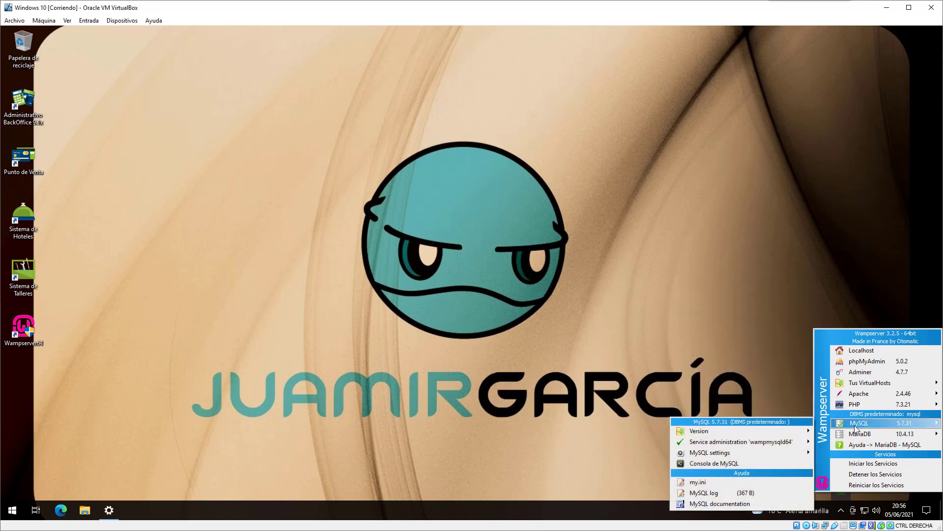
mouse_move(806, 432)
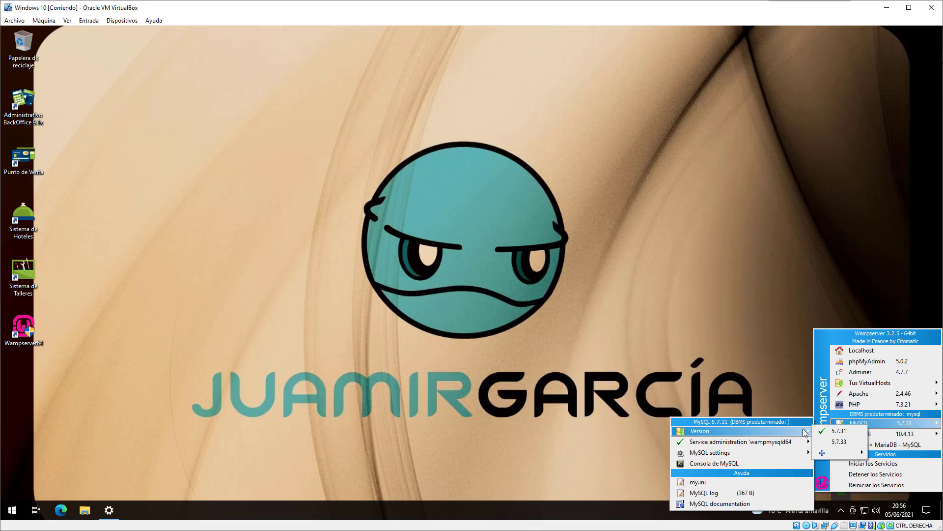
click(832, 443)
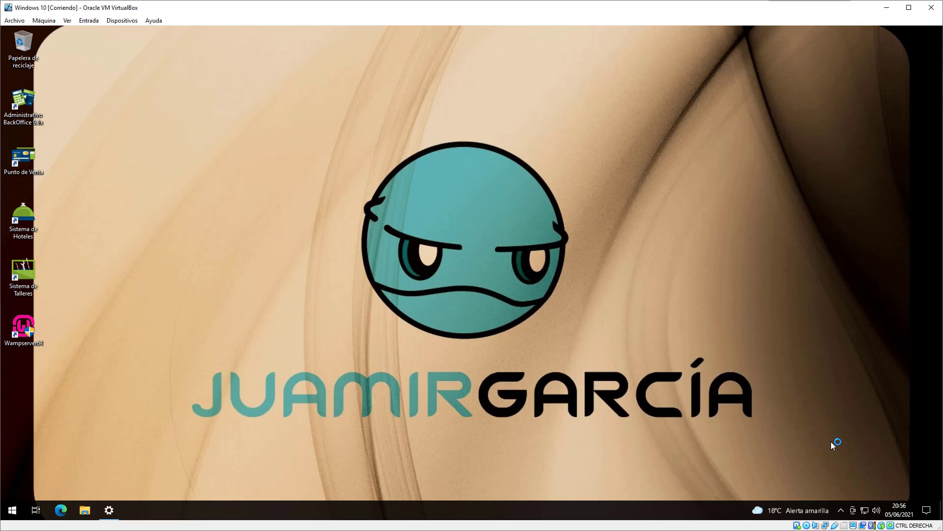
Check the active MySQL version in Wampserver and delete the unused MySQL 5.7.31.
click(840, 510)
click(843, 491)
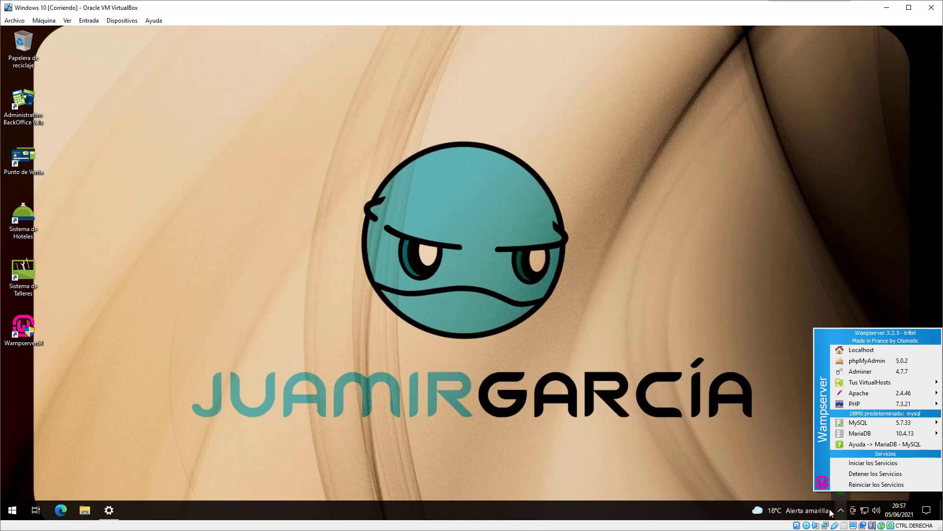
click(777, 484)
click(840, 511)
right_click(840, 489)
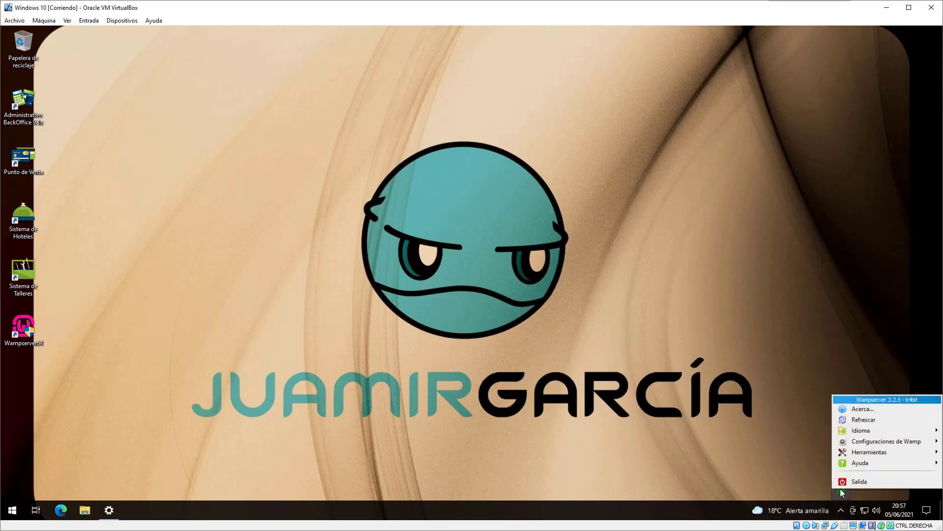
mouse_move(880, 455)
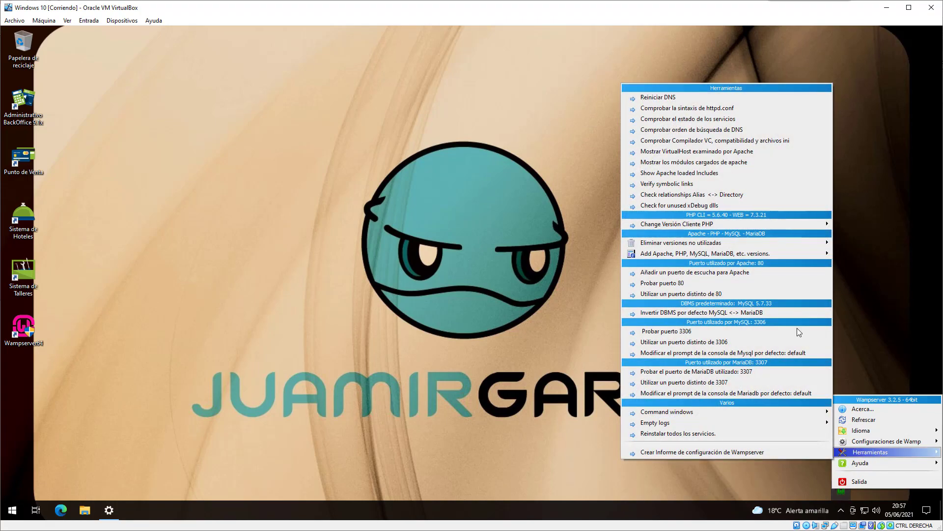
mouse_move(763, 244)
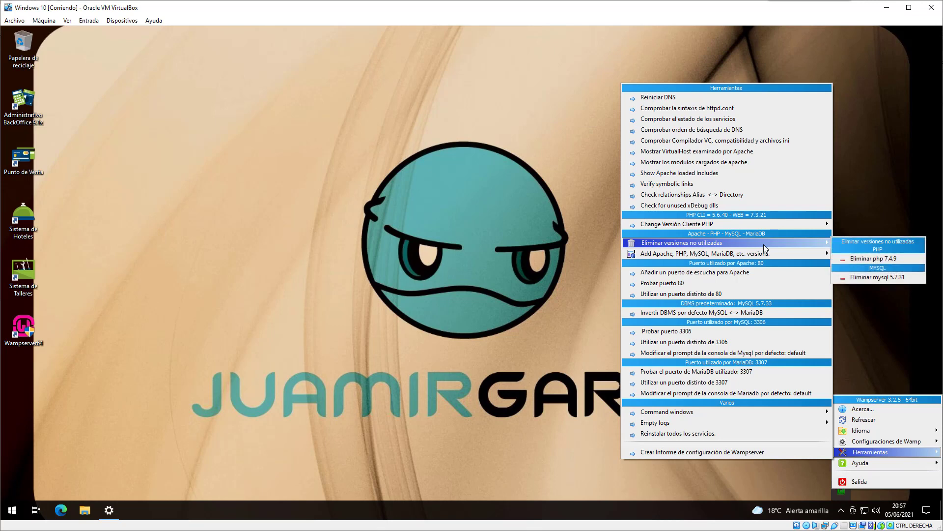
click(874, 280)
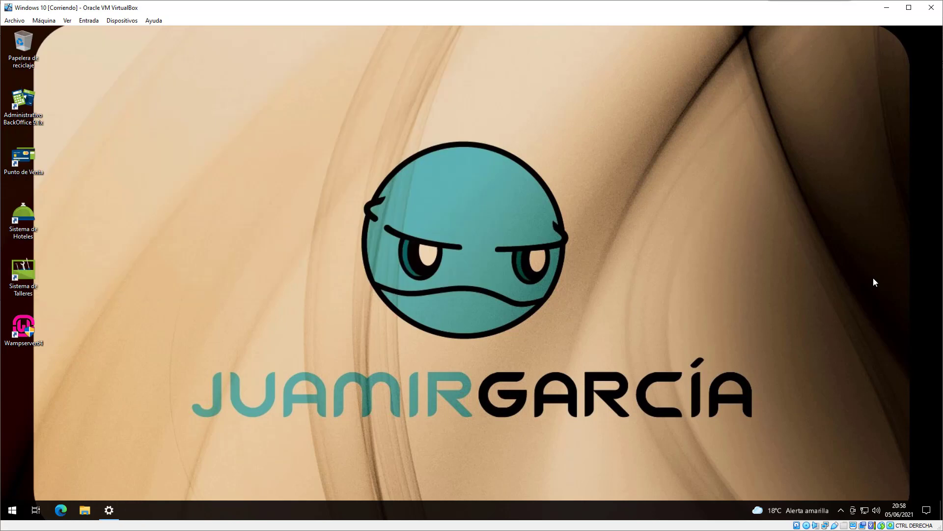
Restart Windows and start Administrativo BackOffice 9.1x to check whether Wampserver and its database connection are running.
click(840, 512)
click(13, 510)
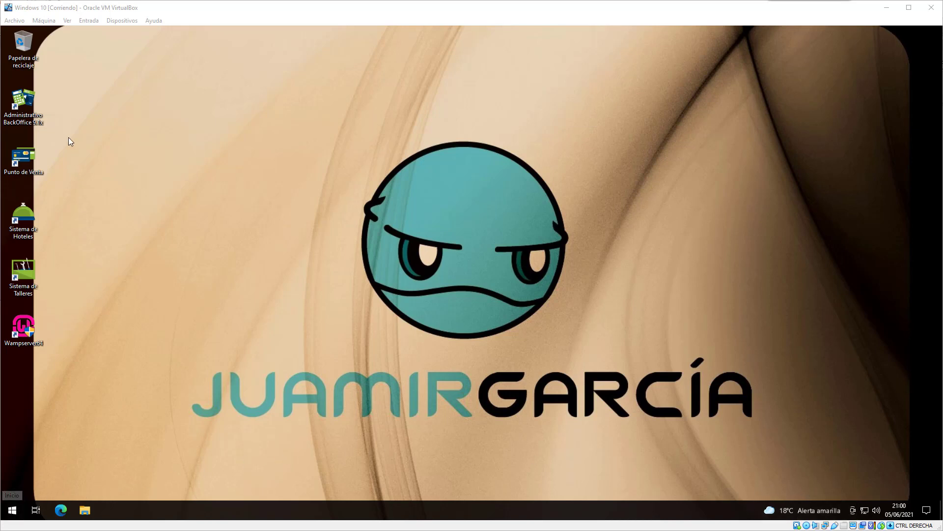
click(31, 112)
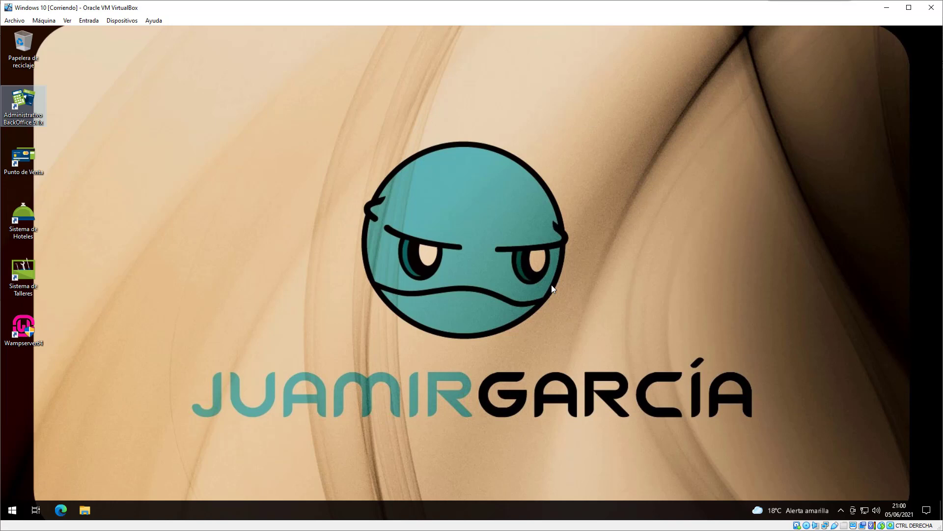
click(552, 288)
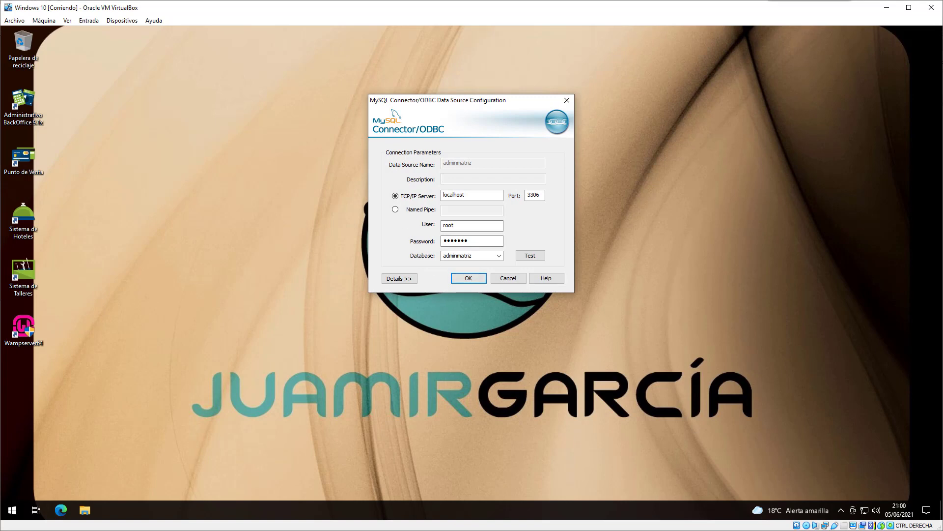
click(842, 511)
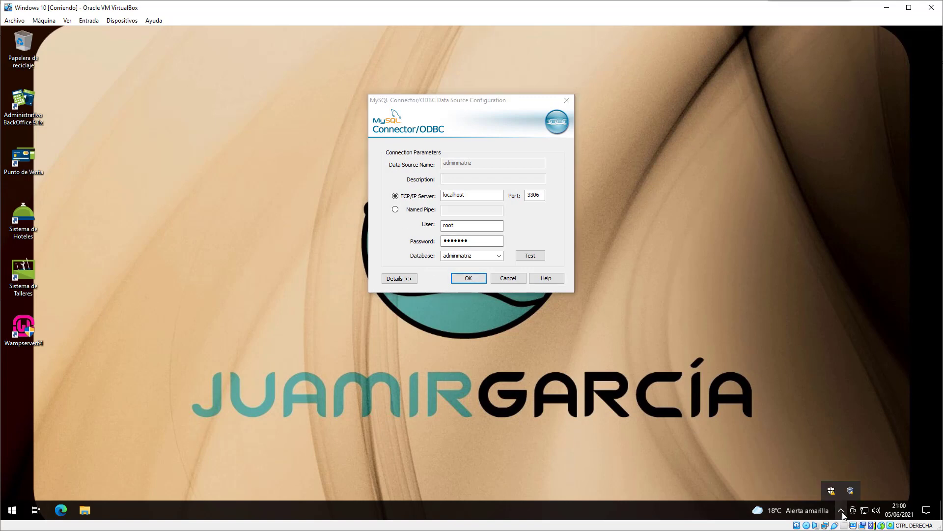
click(598, 420)
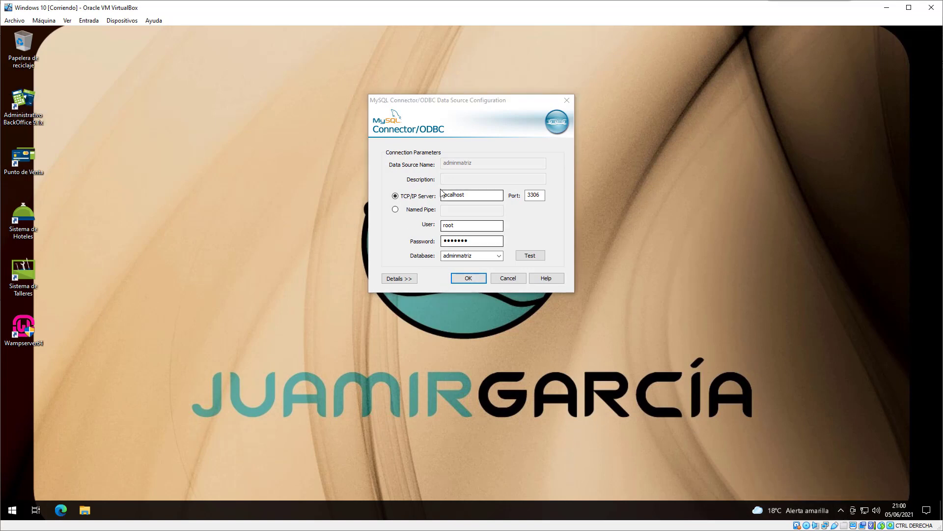
Open Windows Servicios and set the wampmysqld64 service's startup type to Automático, applying the change.
click(12, 512)
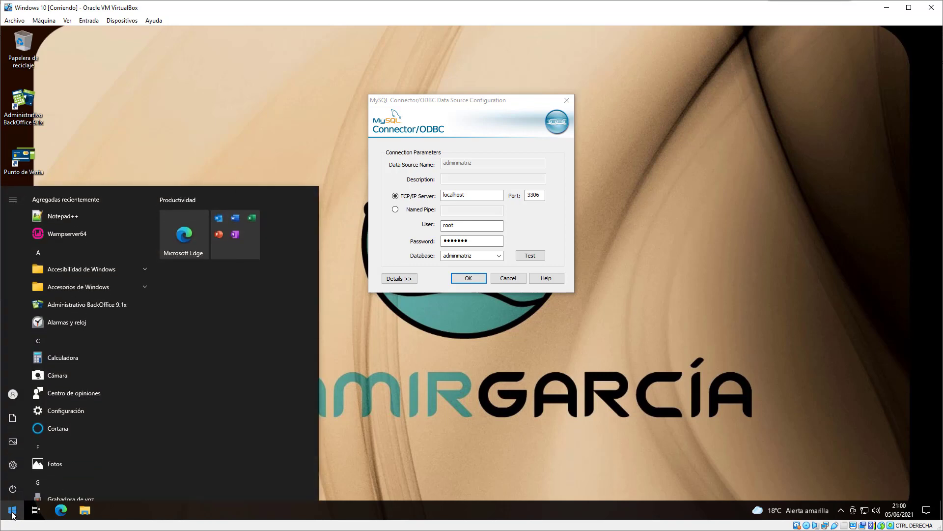
text(ser)
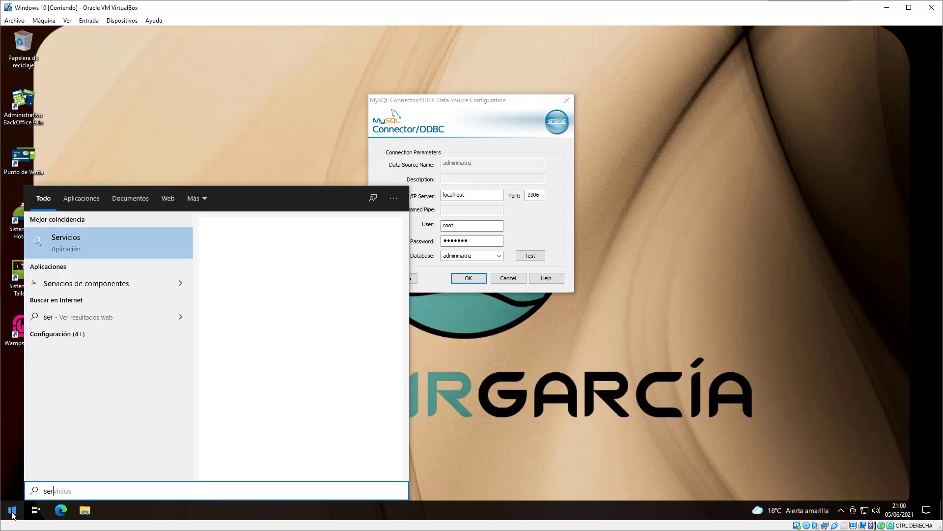
click(66, 255)
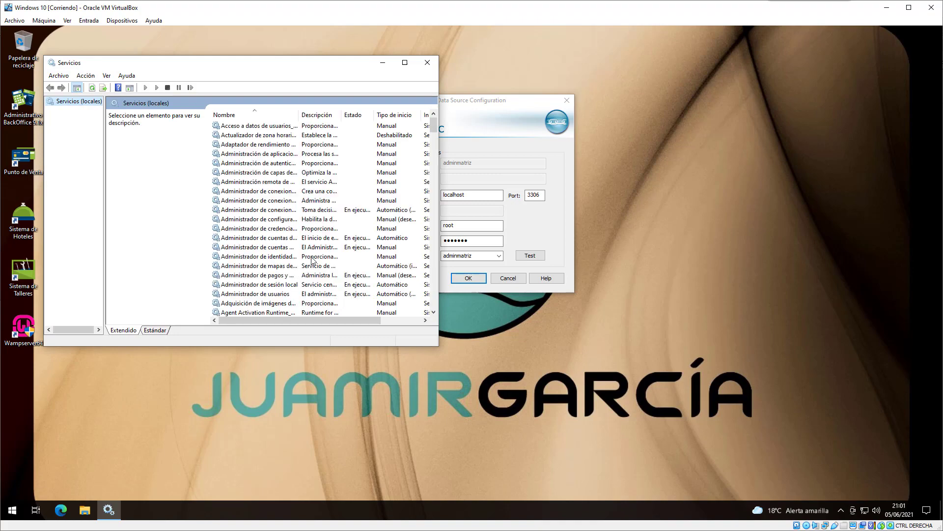
drag(435, 129, 445, 316)
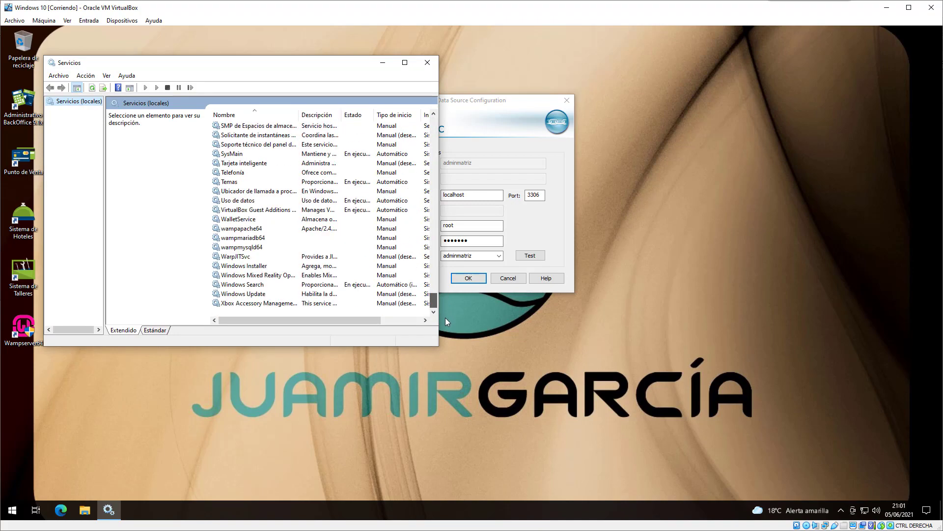
click(246, 247)
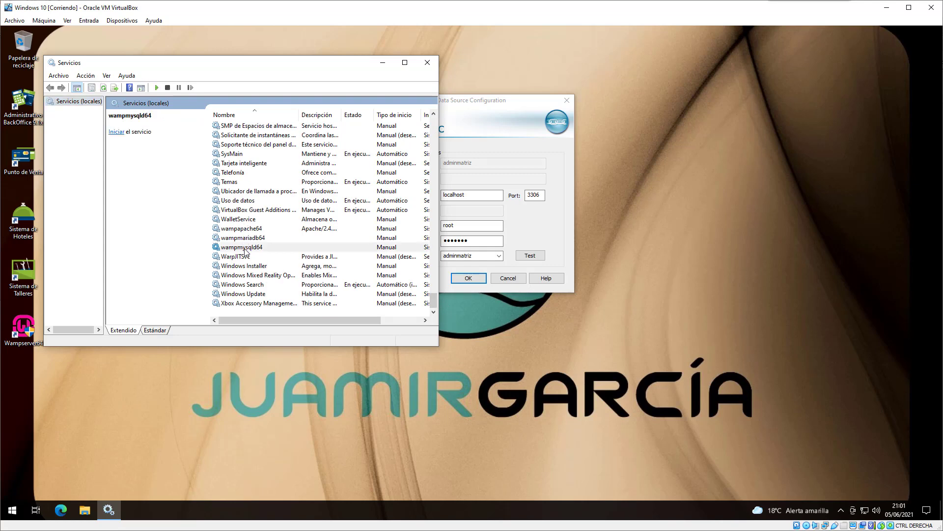
right_click(397, 250)
click(430, 339)
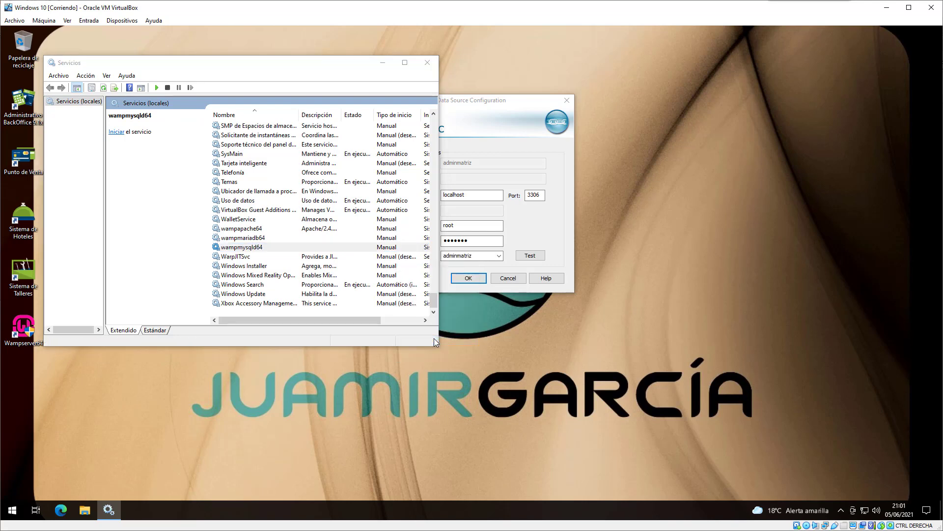
click(238, 193)
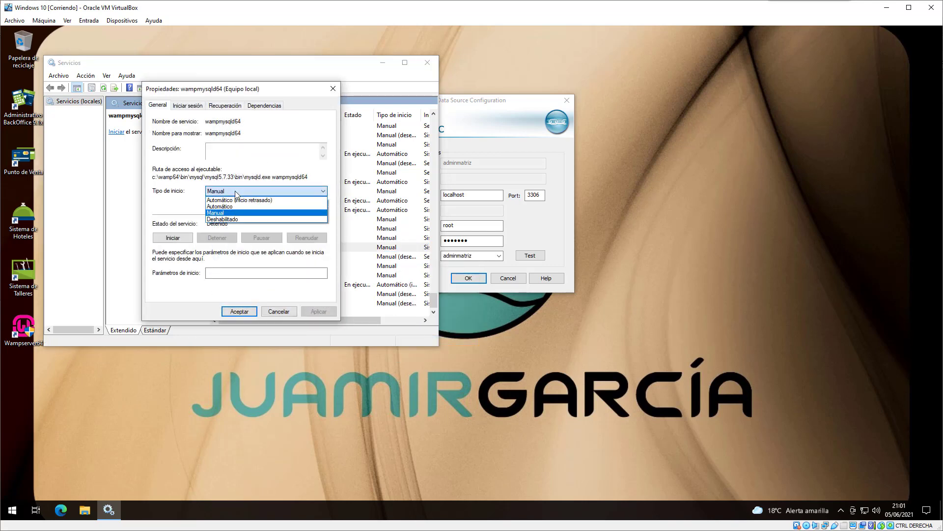
click(239, 206)
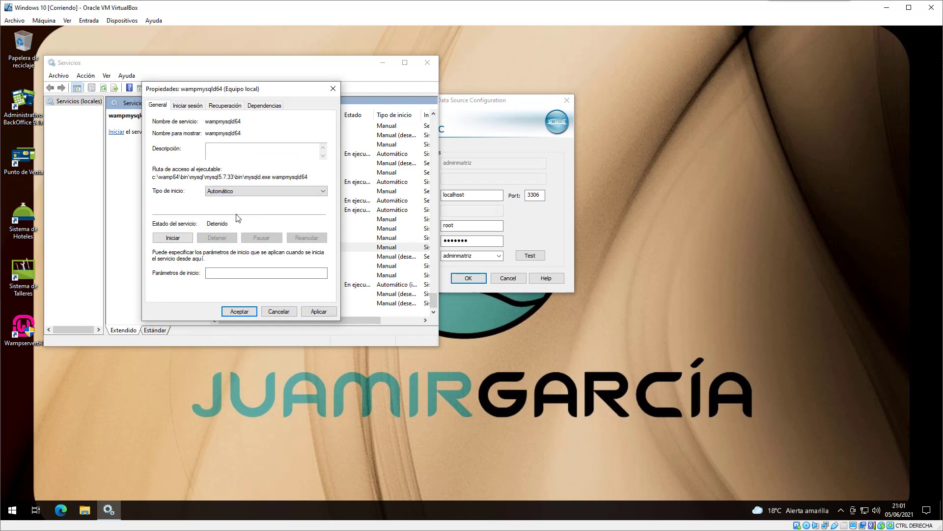
click(322, 312)
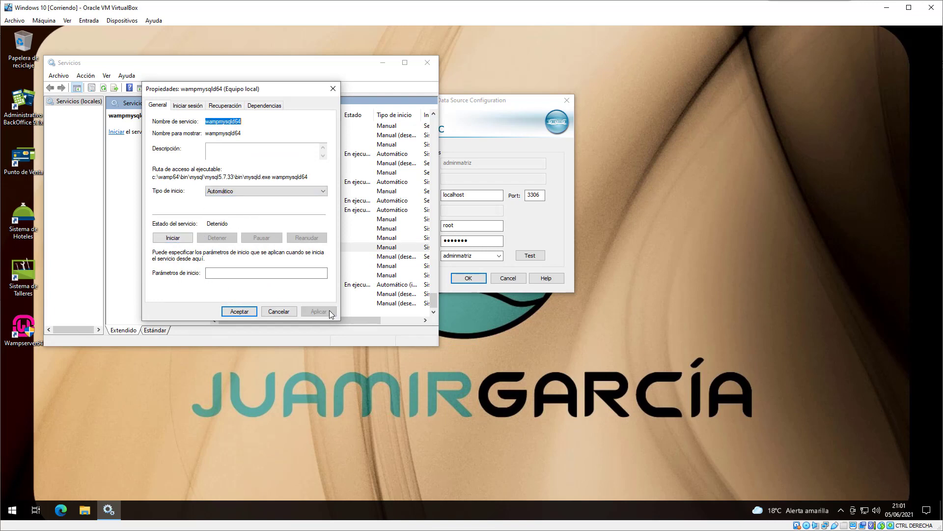
click(240, 311)
Cancel the MySQL ODBC data source configuration, then close Servicios and the database connection window.
click(468, 278)
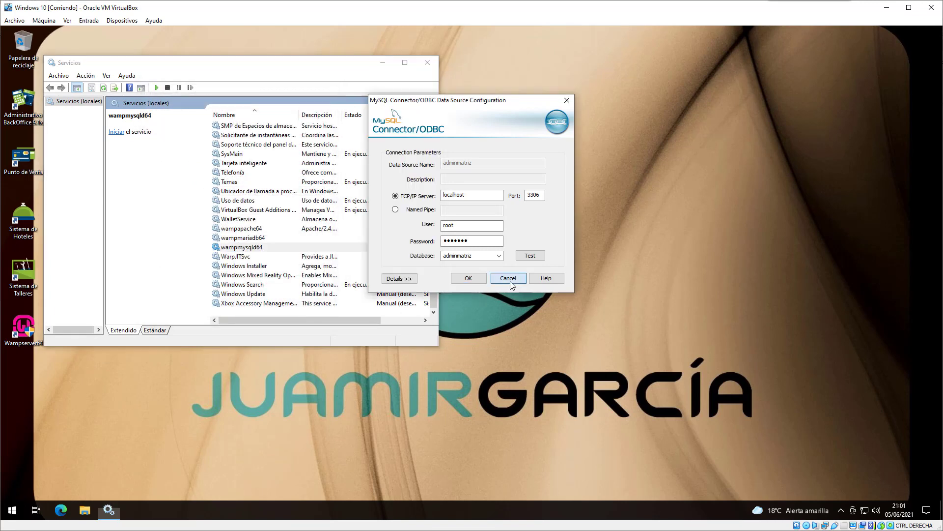
click(427, 63)
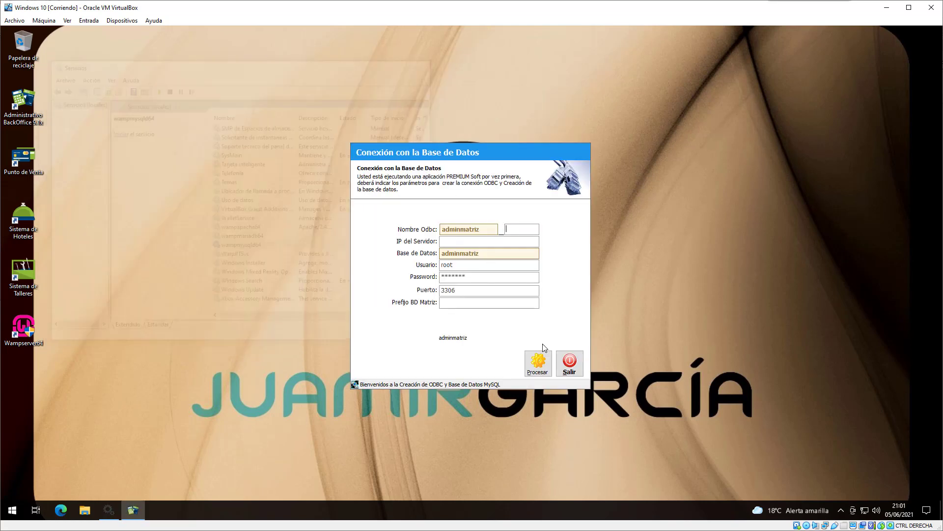
click(570, 367)
click(464, 300)
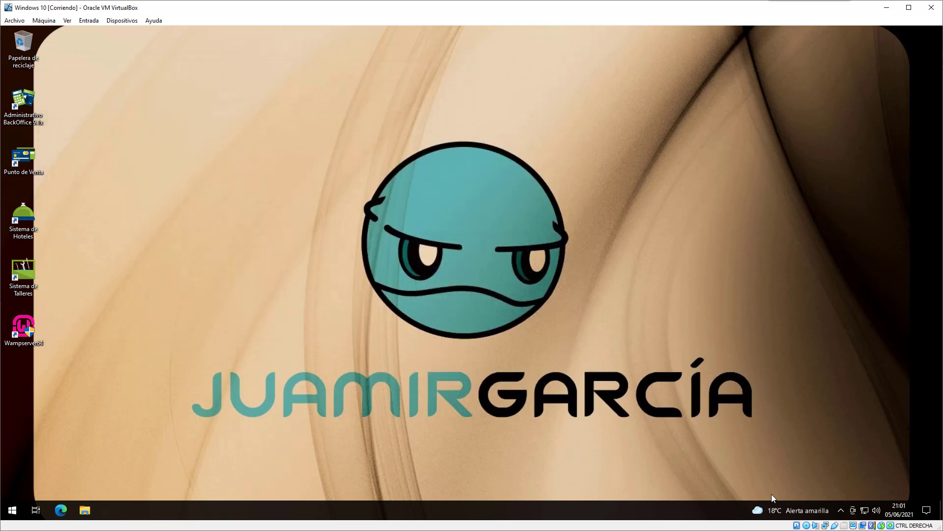
Restart Windows and start Administrativo BackOffice 9.1x from the desktop to test its database connection.
click(12, 510)
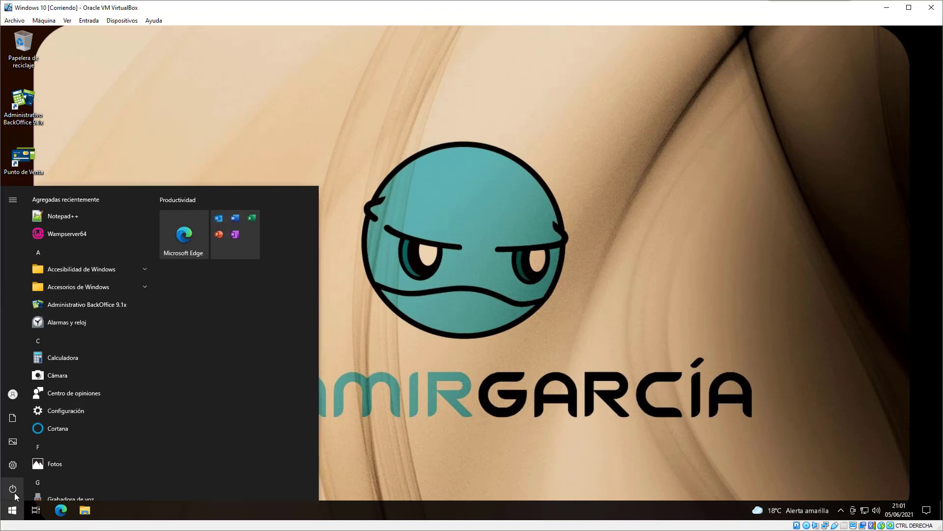
click(40, 465)
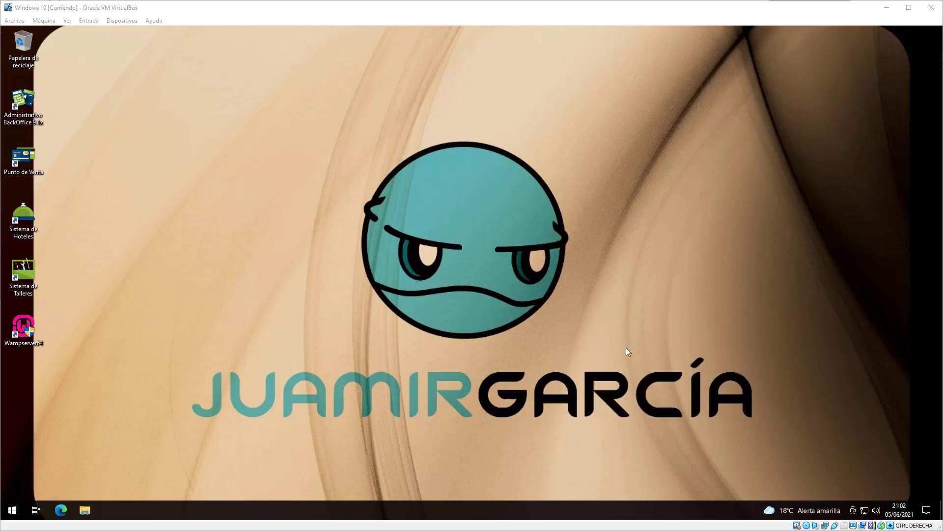
double_click(28, 105)
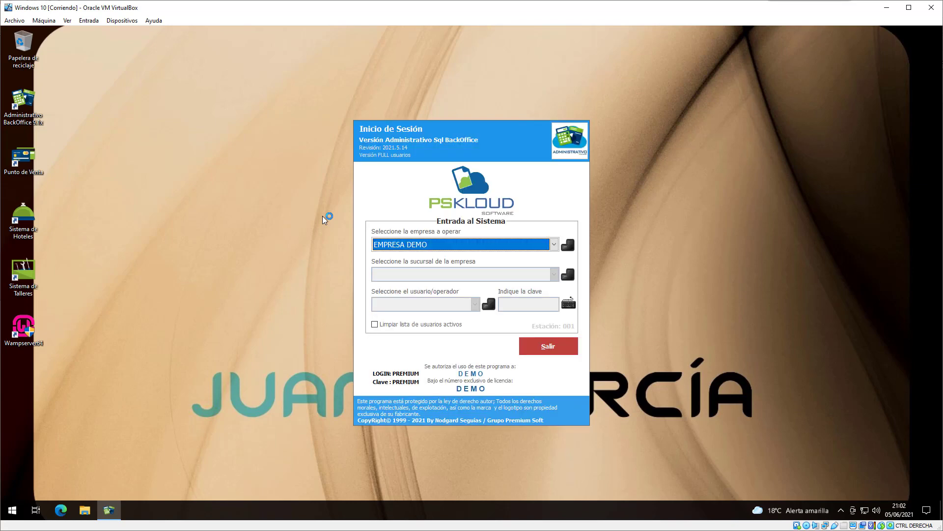
click(554, 306)
Open Servicios, exit the BackOffice login, examine the wampmysqld64 service's status and startup type, and close Servicios.
click(12, 513)
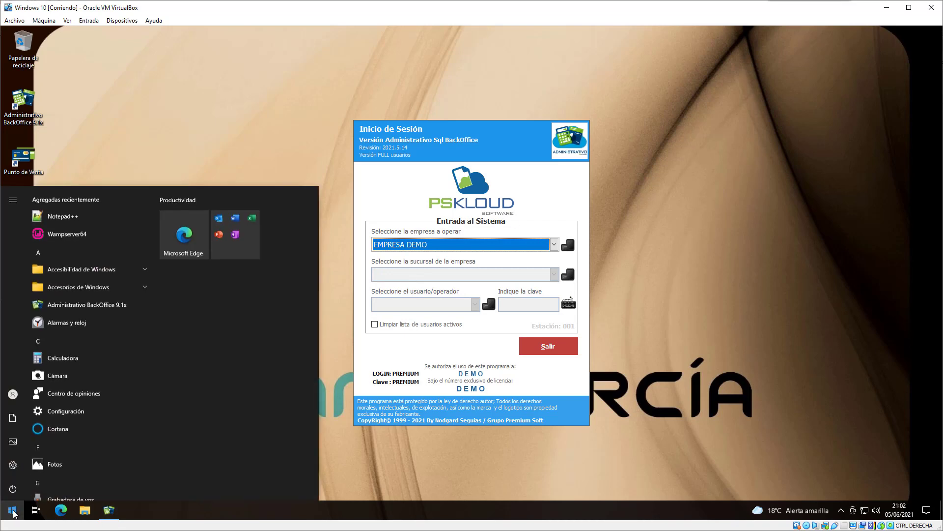
text(serv)
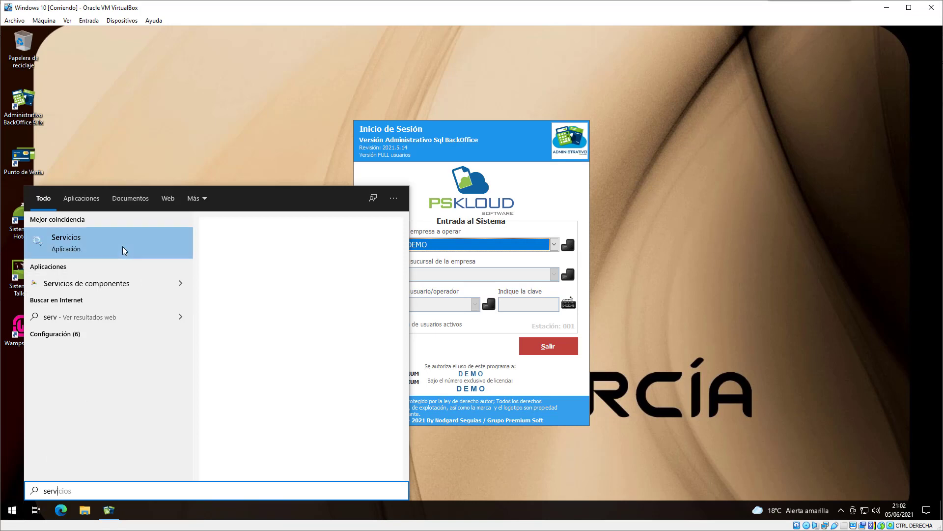
click(122, 246)
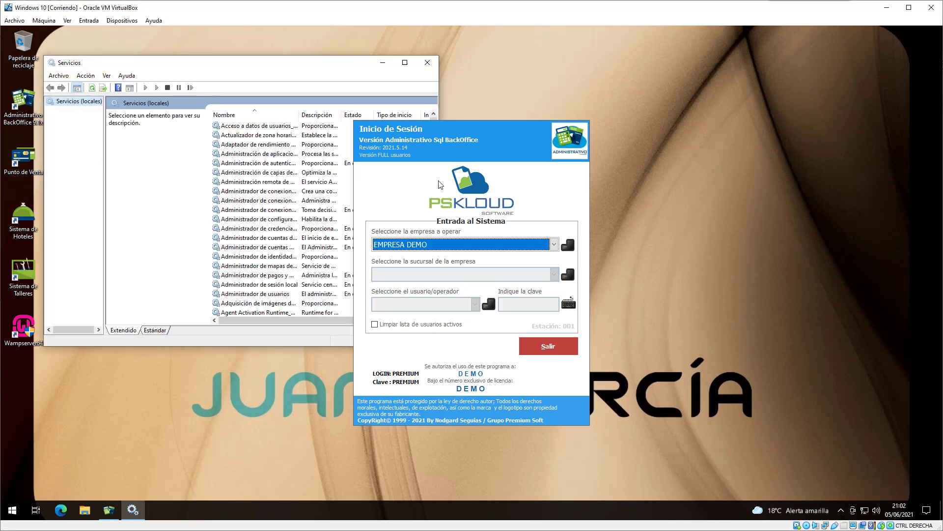
click(555, 347)
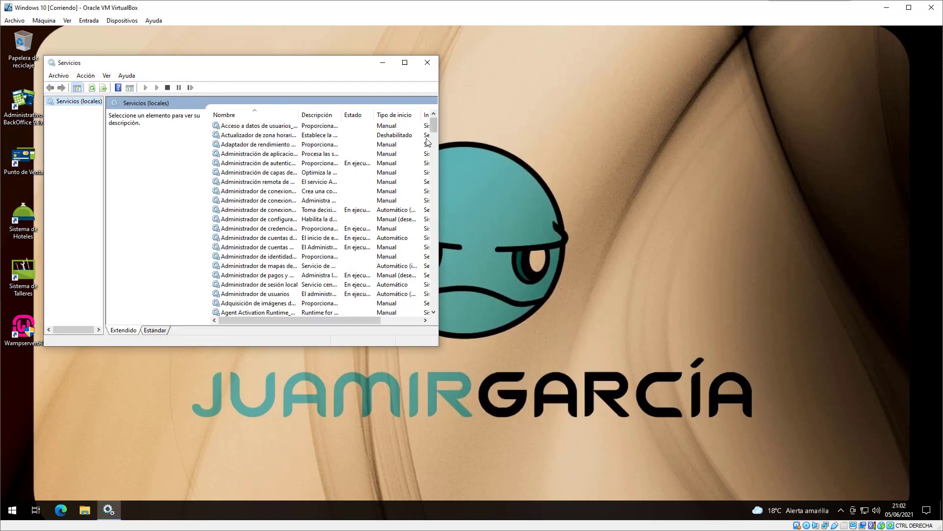
drag(434, 133, 438, 317)
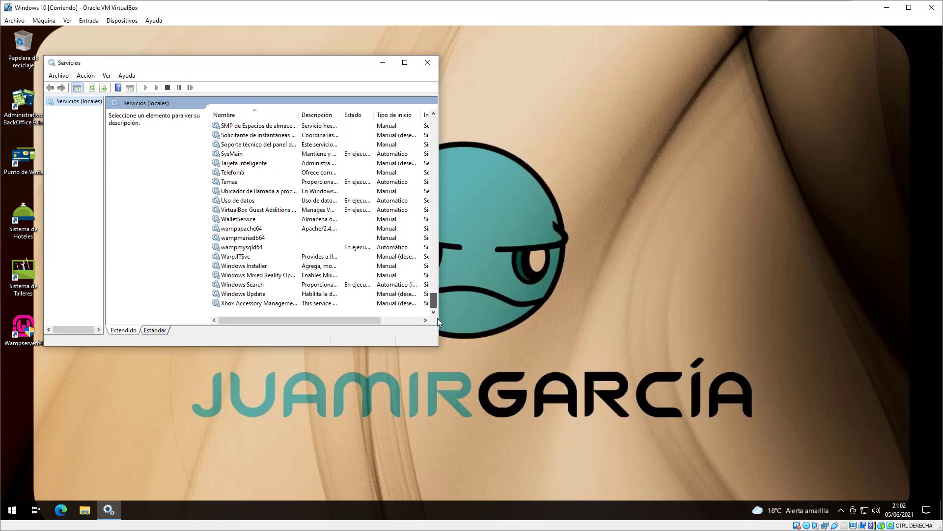
click(228, 248)
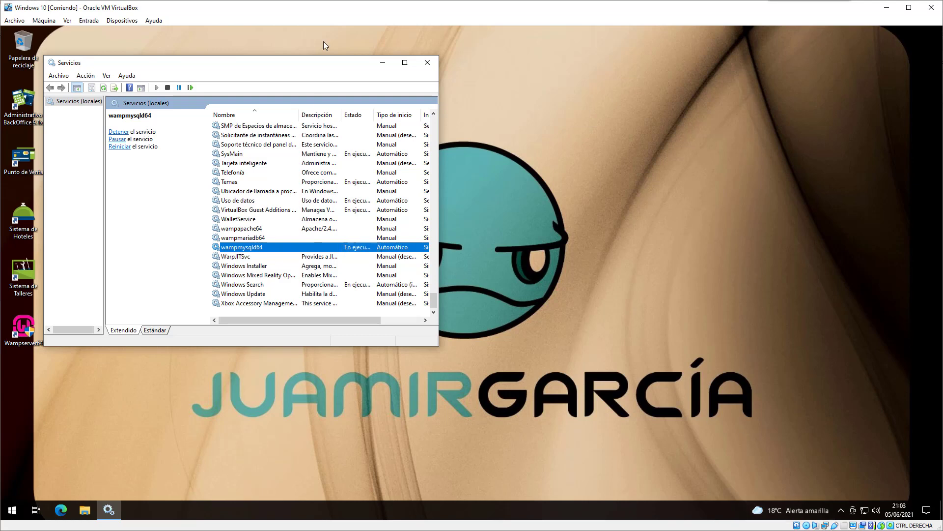
click(427, 63)
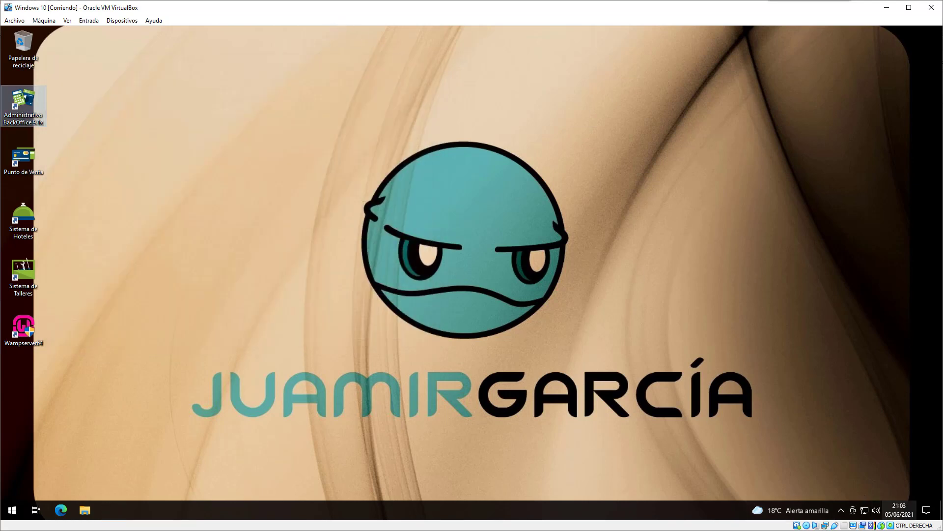